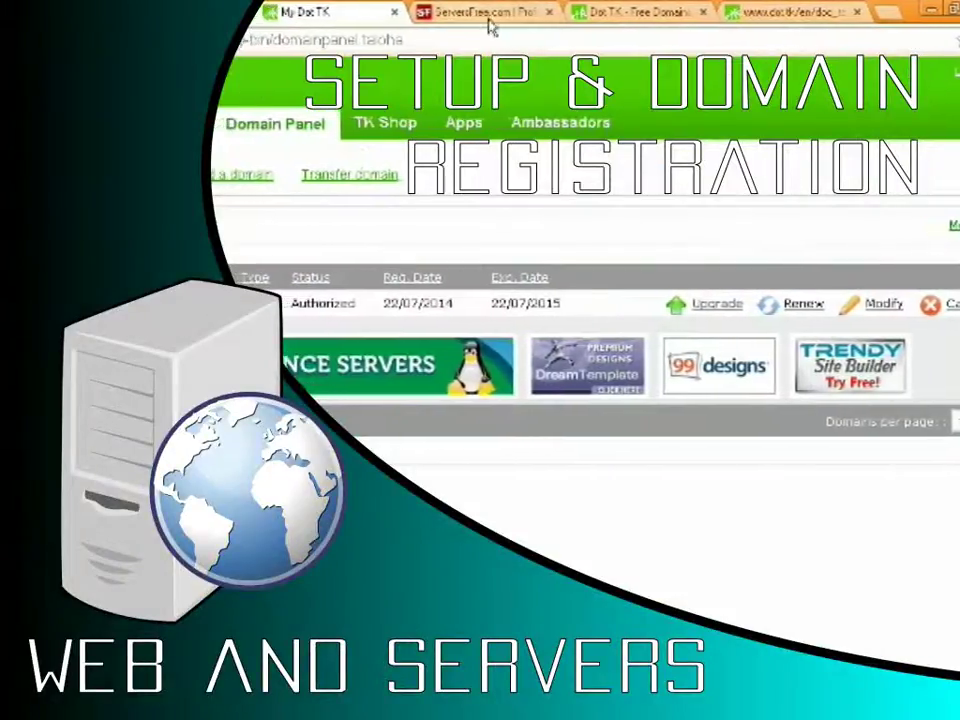
# - Switch to the tab showing the dot.tk terms PDF document
pyautogui.click(790, 12)
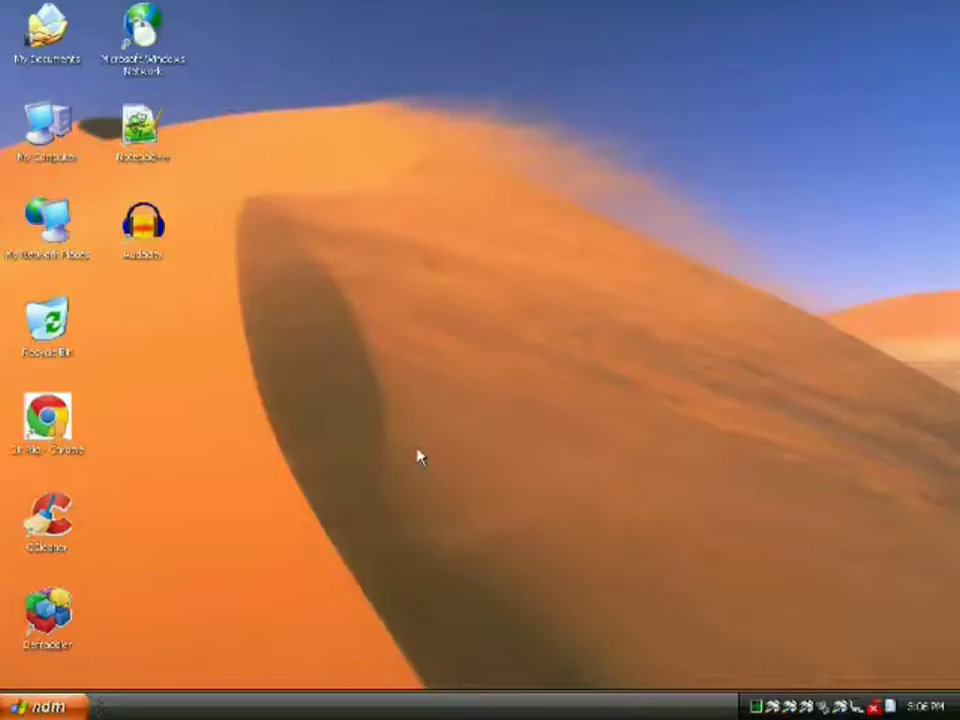
# - Relaunch Chrome and load mail.com in a new tab
pyautogui.click(57, 430)
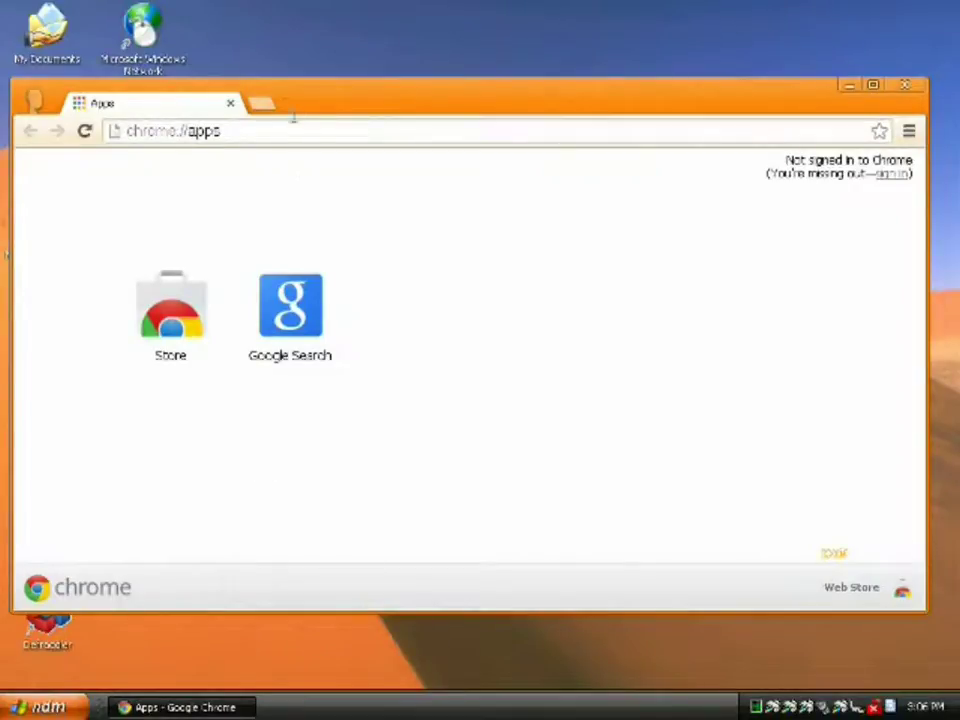
pyautogui.click(261, 105)
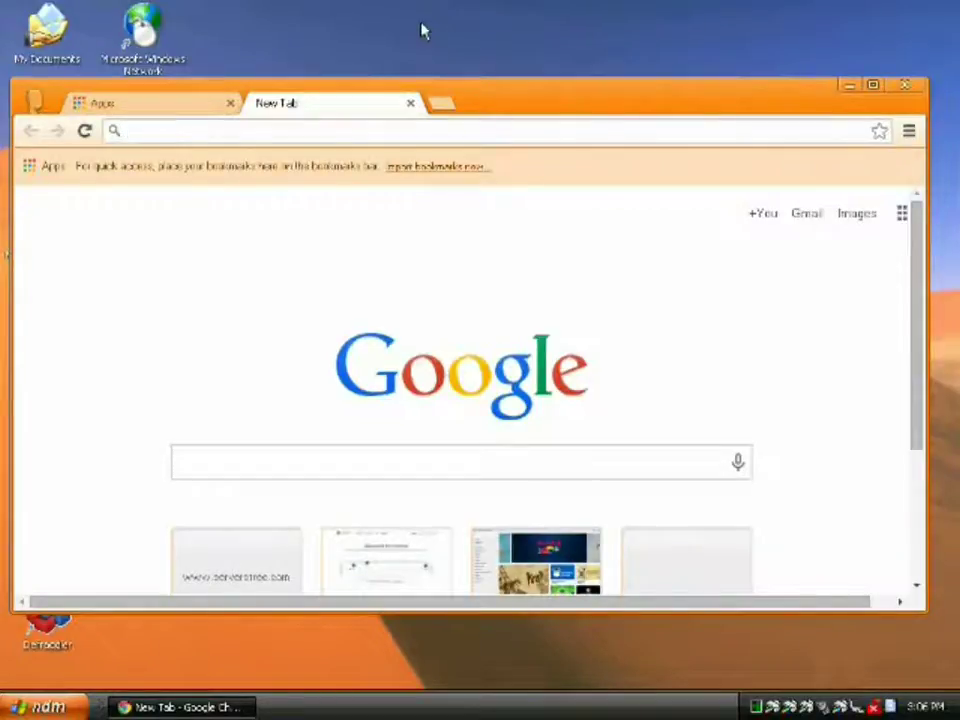
pyautogui.write('mail.com')
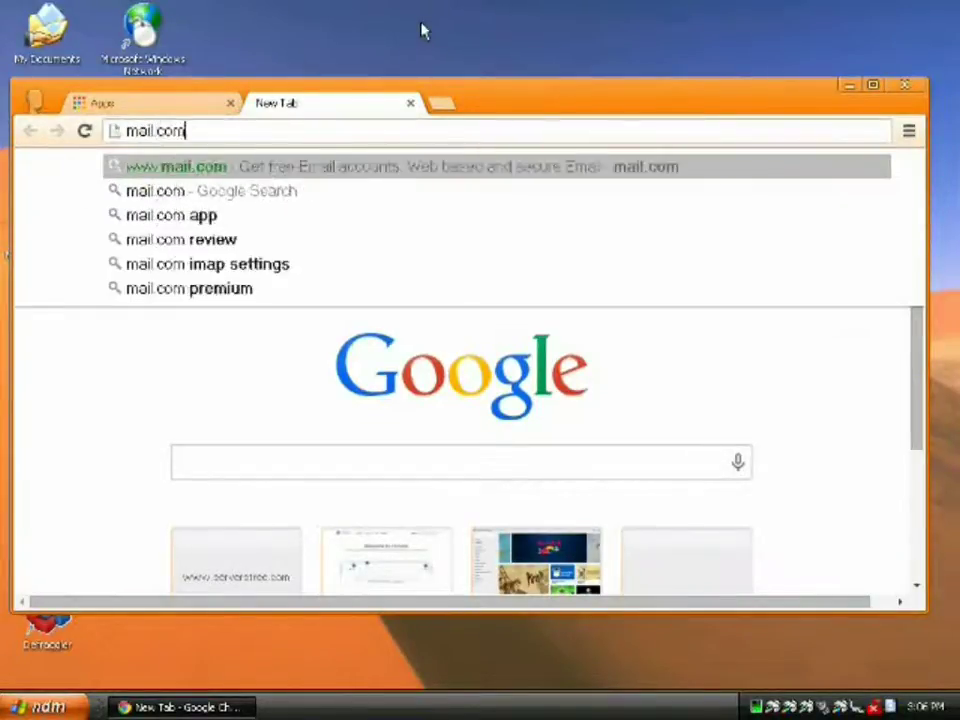
pyautogui.press('Return')
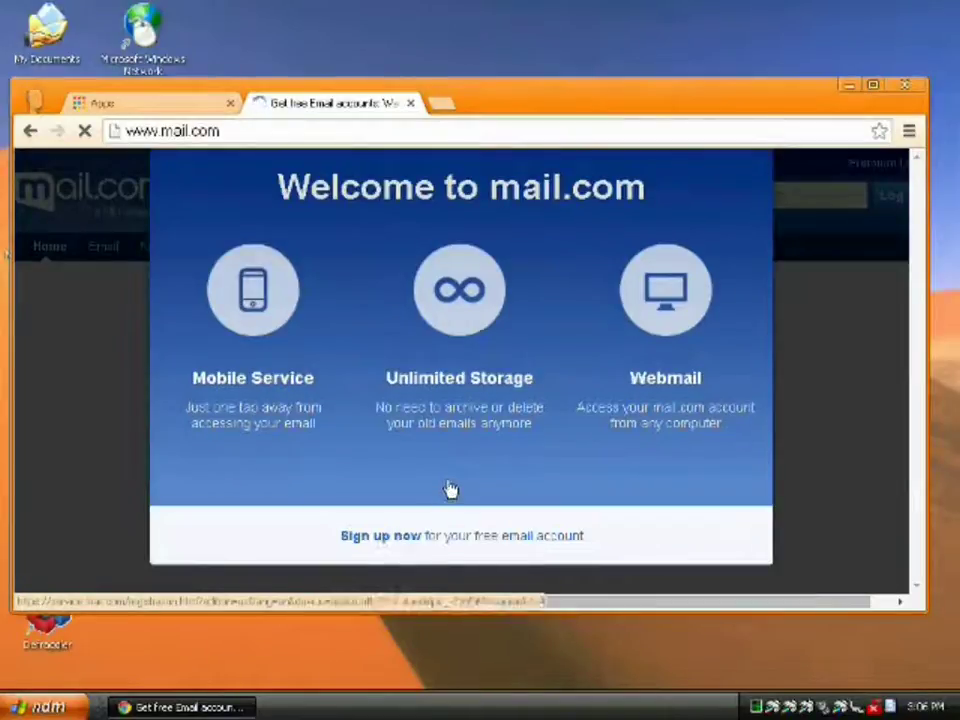
# - Start the free mail.com sign-up and enter the first and last name
pyautogui.click(450, 491)
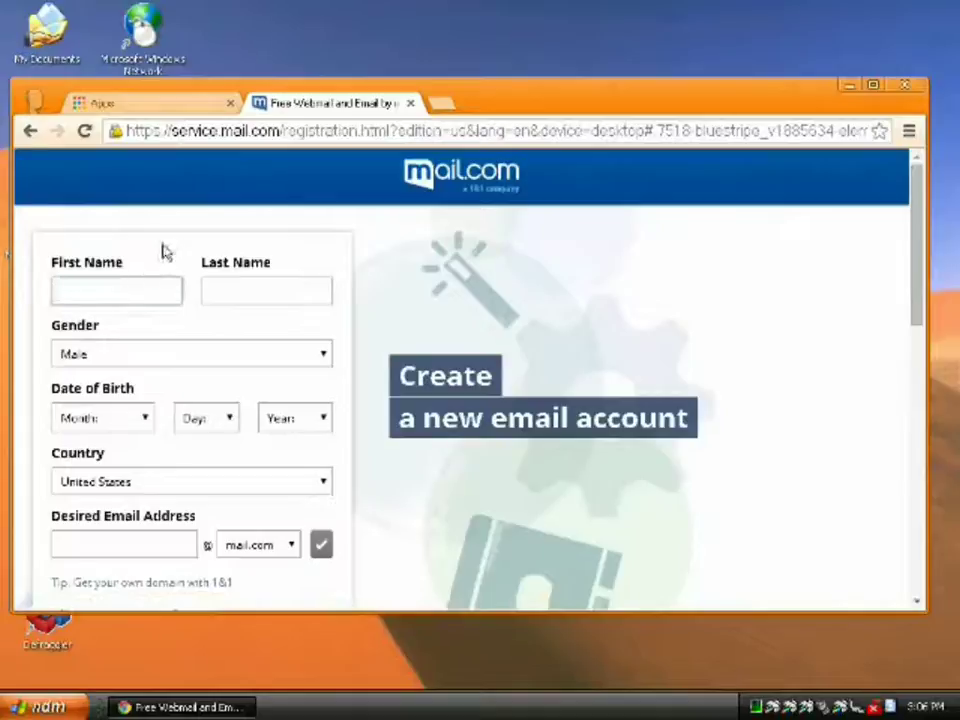
pyautogui.click(199, 133)
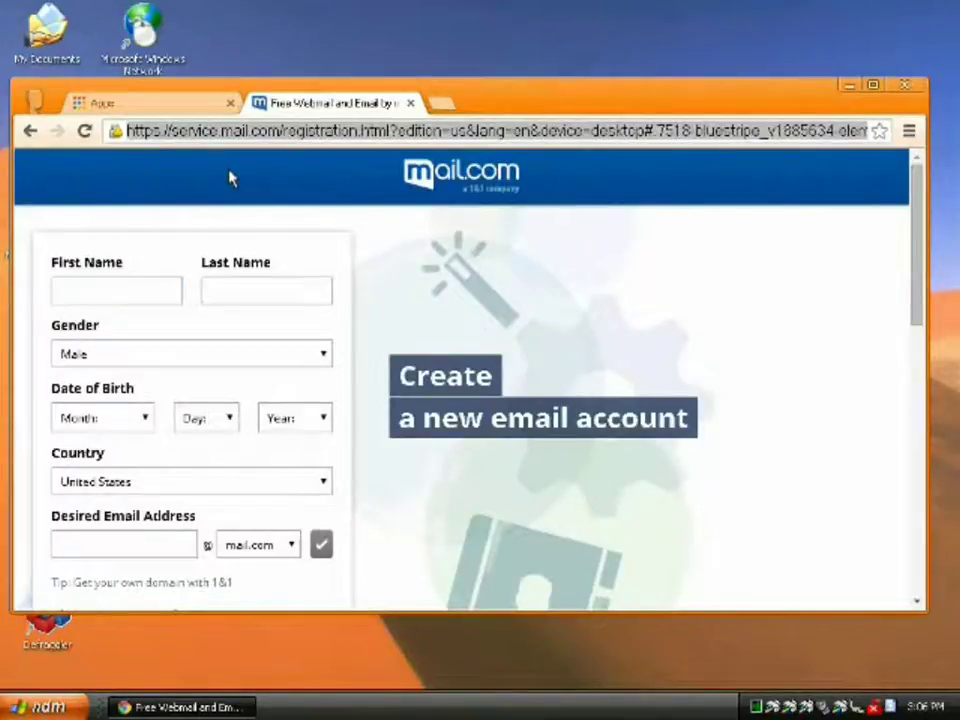
pyautogui.click(125, 292)
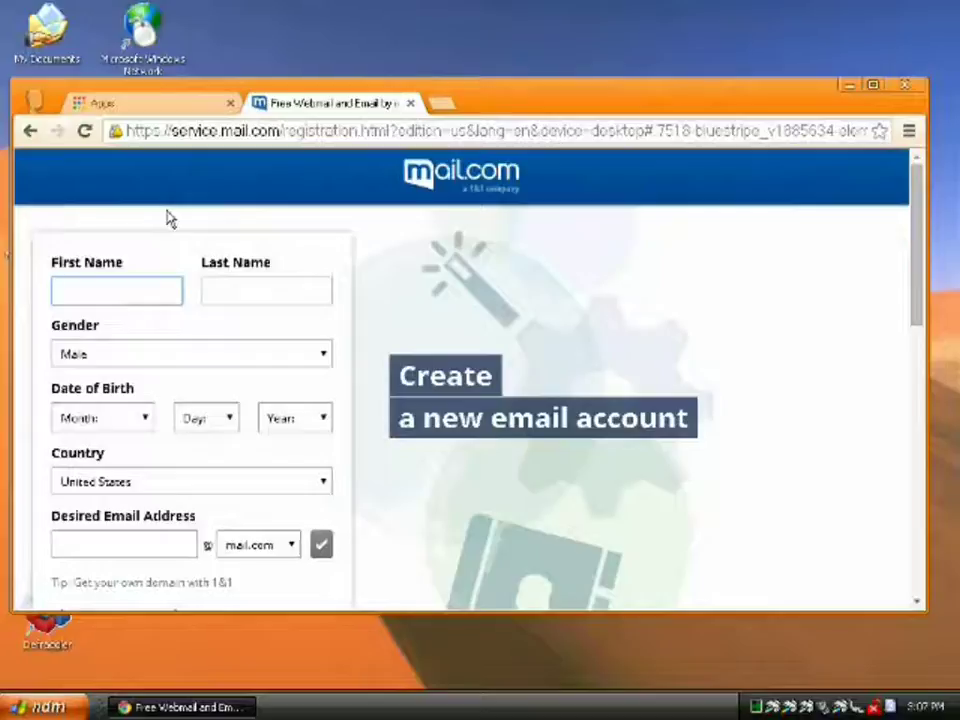
pyautogui.write('Peng')
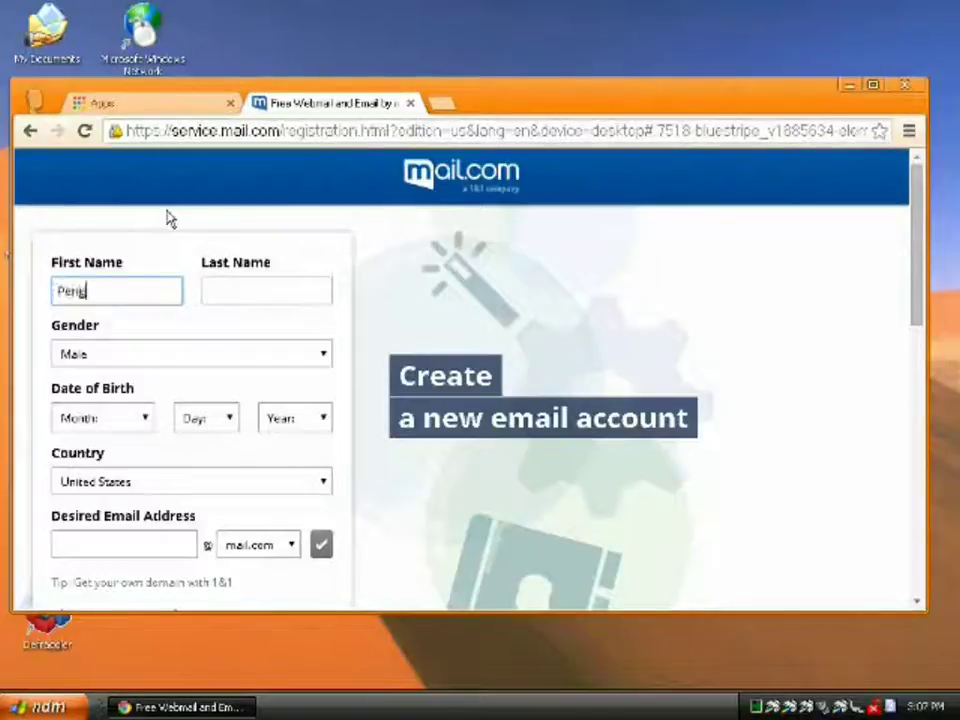
pyautogui.write('uin')
pyautogui.press('Tab')
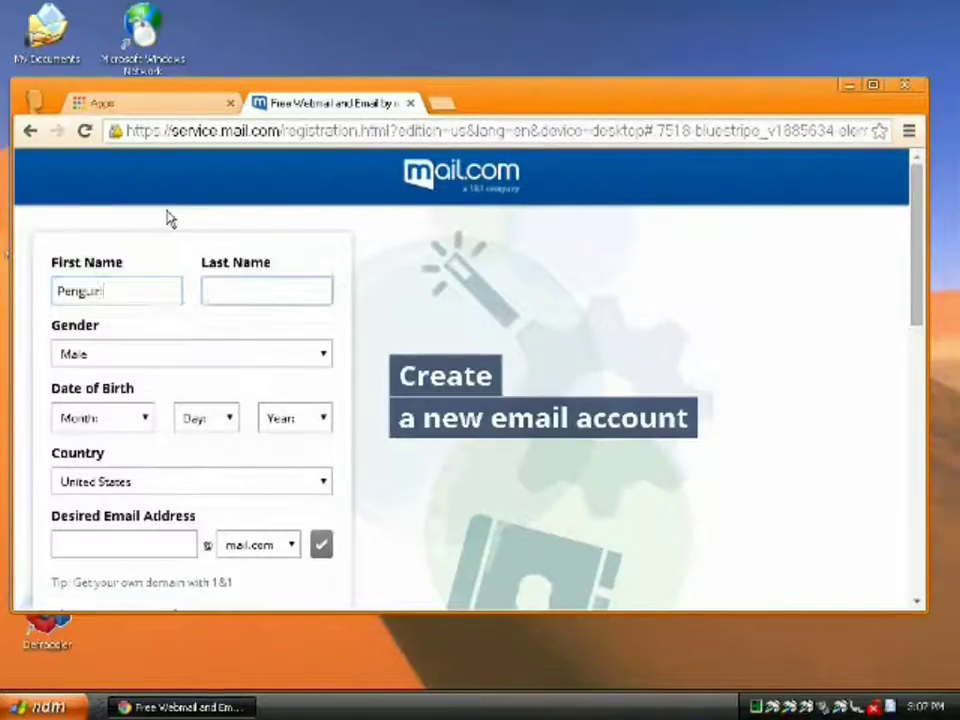
pyautogui.write('Robot')
pyautogui.press('Tab')
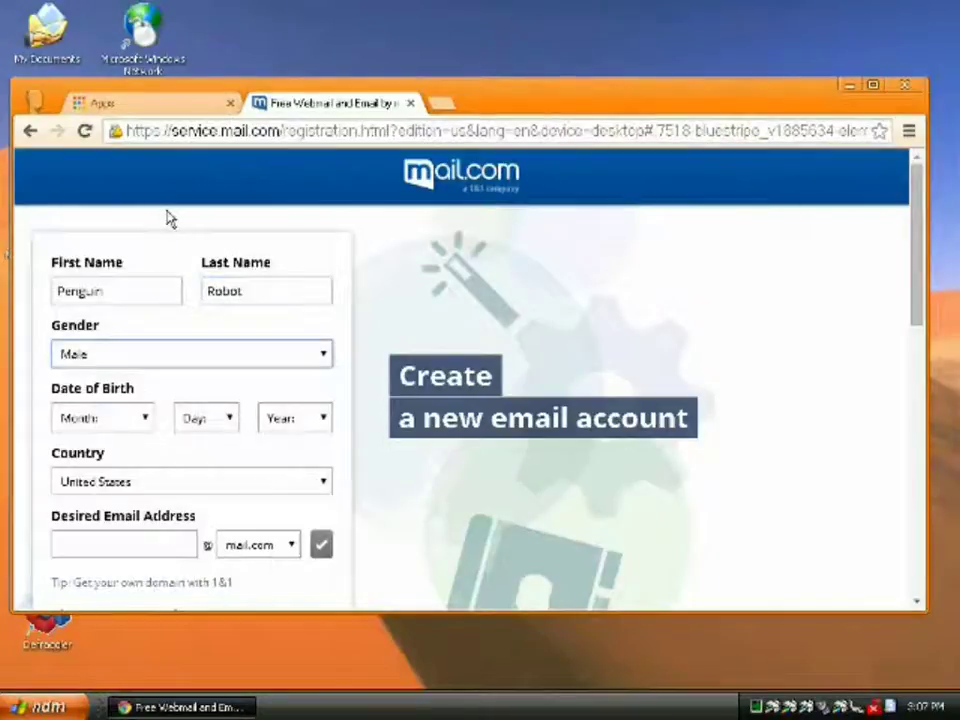
# - Set the date of birth to Jul 22, 1996
pyautogui.click(146, 425)
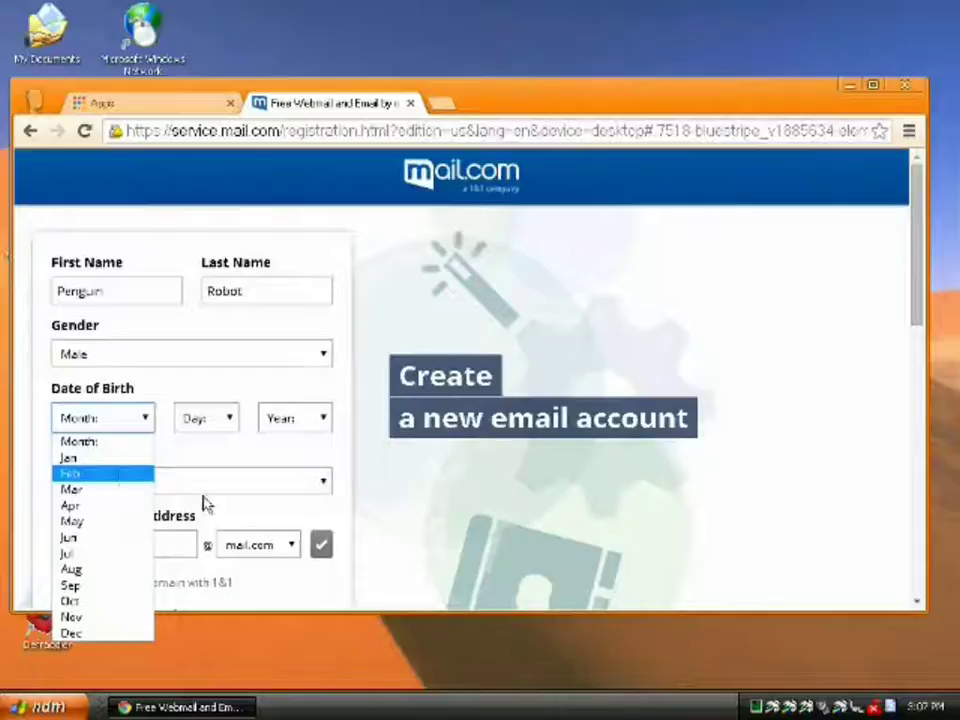
pyautogui.moveTo(935, 710)
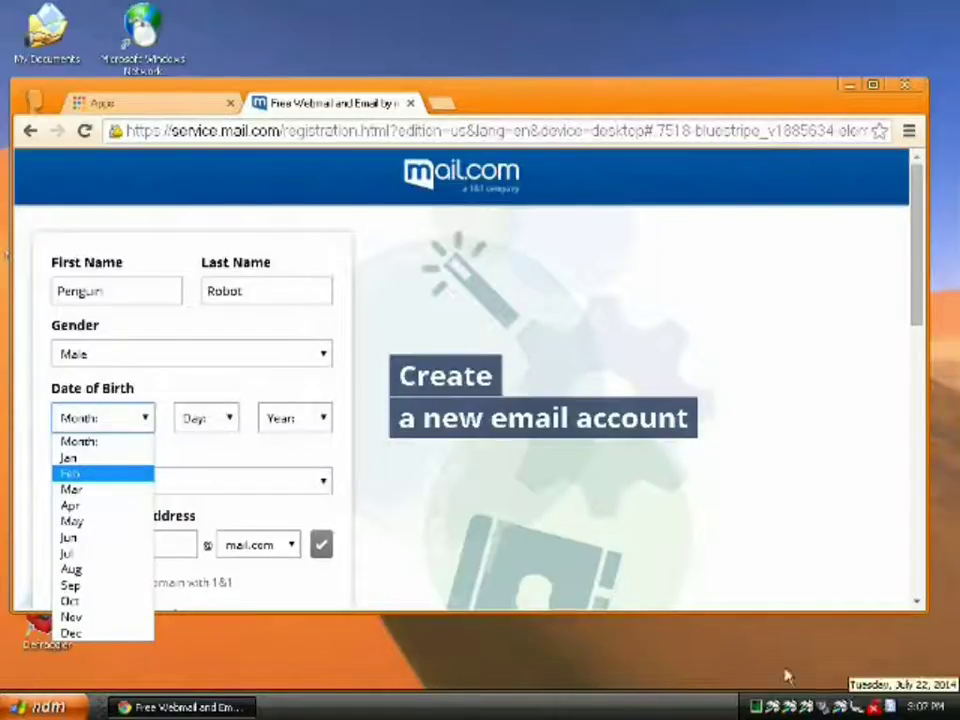
pyautogui.click(93, 553)
pyautogui.click(229, 420)
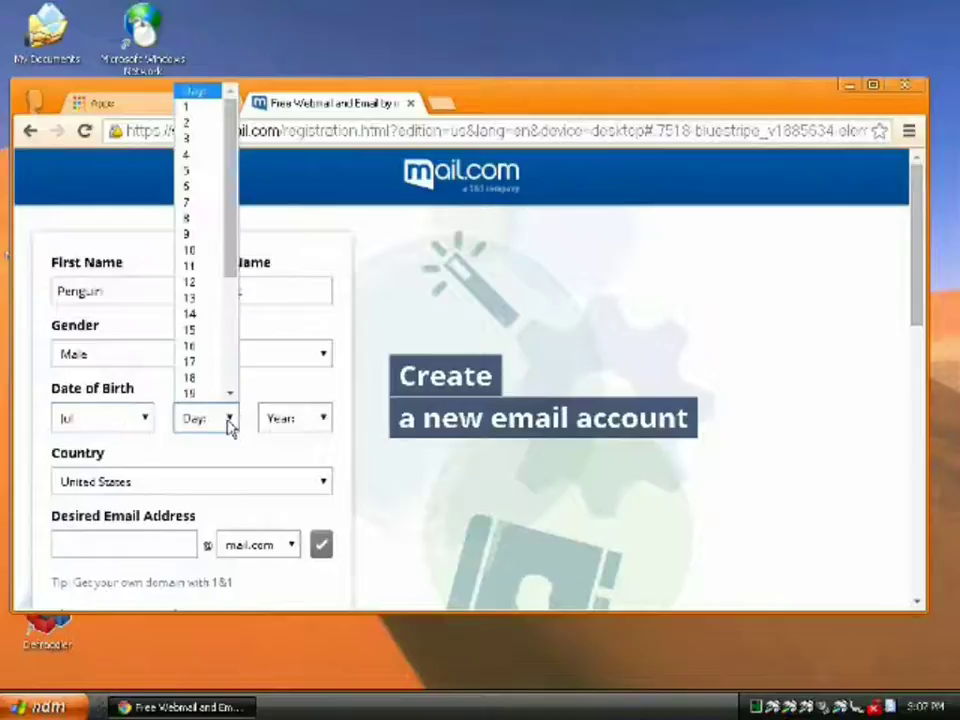
pyautogui.scroll(-2, 204, 362)
pyautogui.click(202, 350)
pyautogui.click(320, 418)
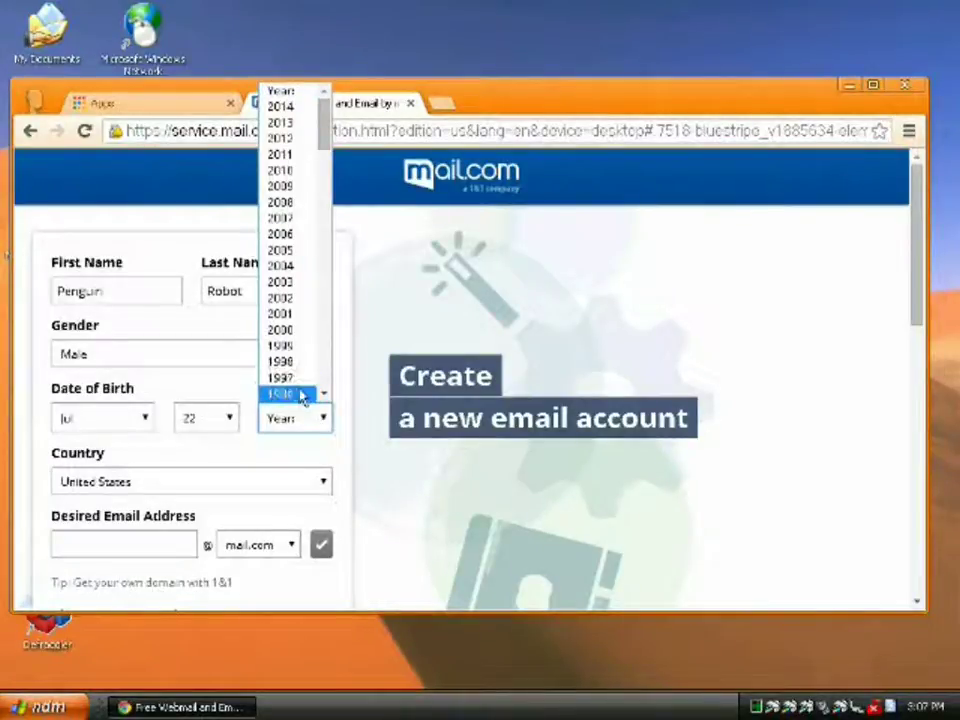
pyautogui.click(305, 393)
# - Keep United States as the country and enter the desired email address
pyautogui.click(165, 487)
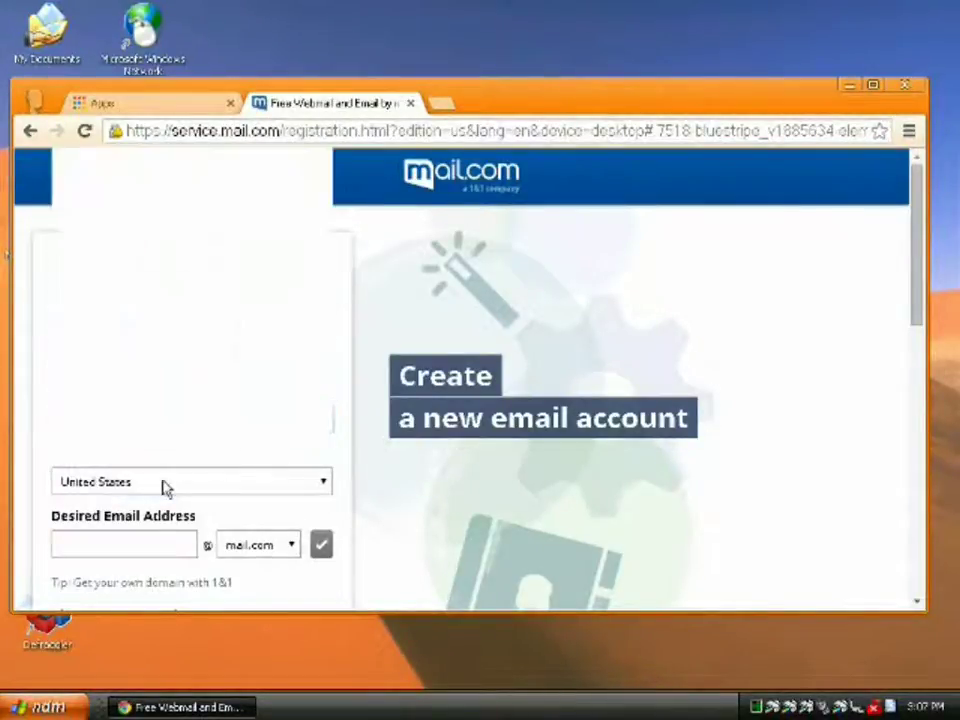
pyautogui.click(165, 488)
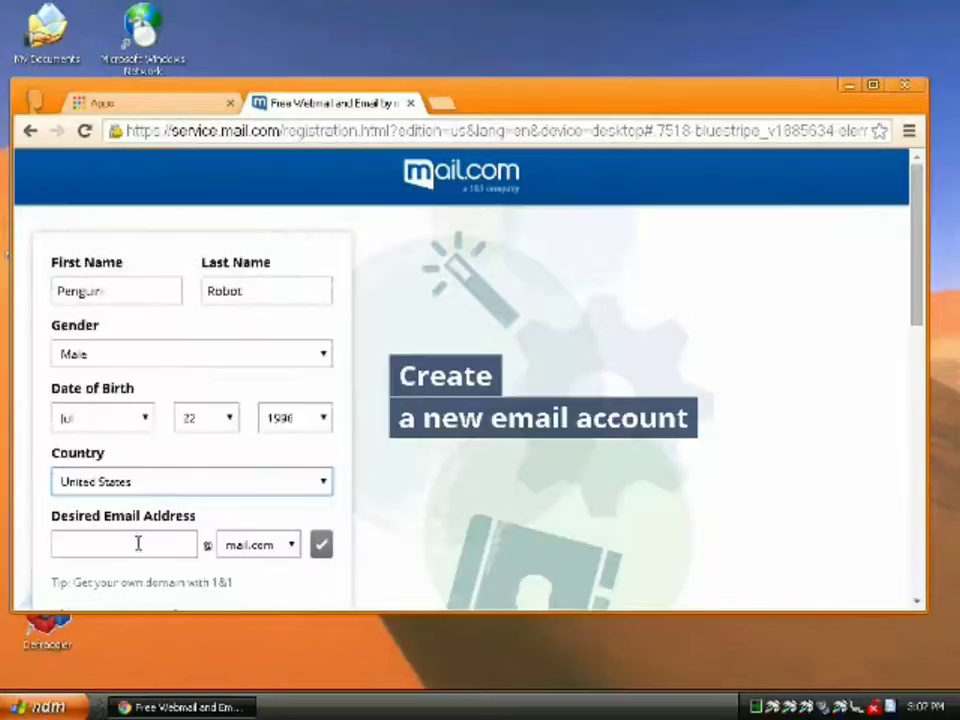
pyautogui.click(137, 542)
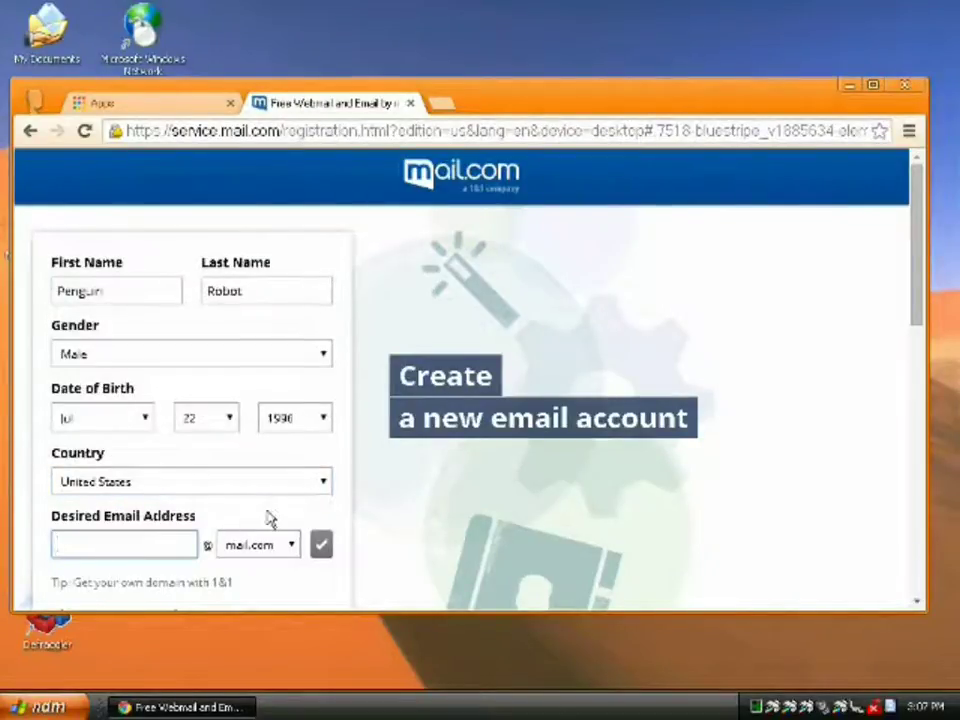
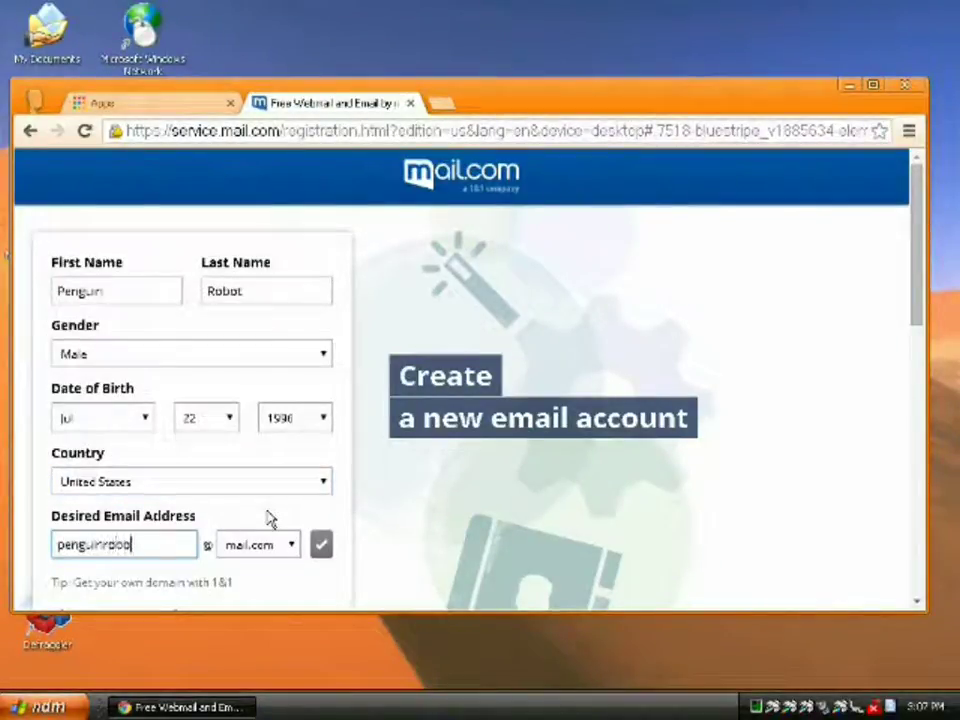
pyautogui.scroll(-2, 226, 575)
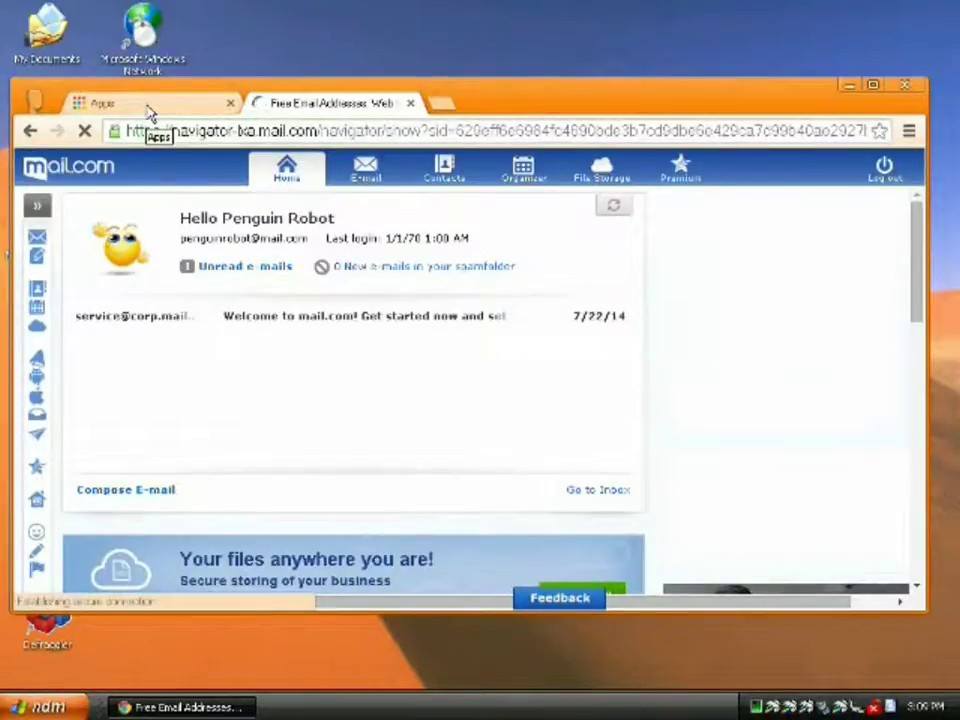
# - Return to the Apps tab and select its address bar
pyautogui.click(147, 110)
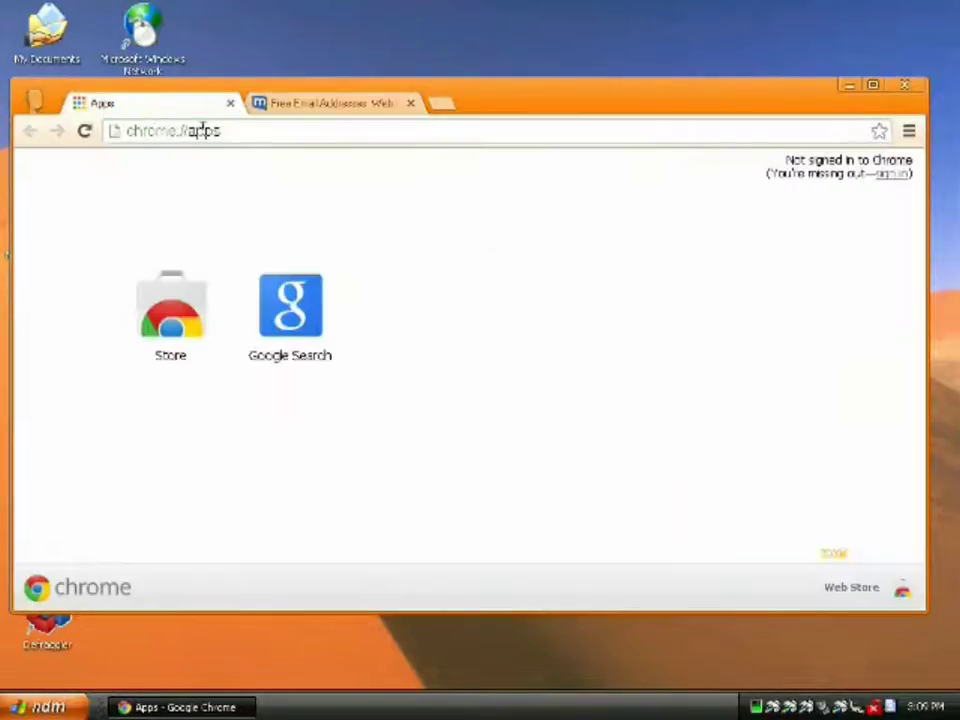
pyautogui.click(202, 131)
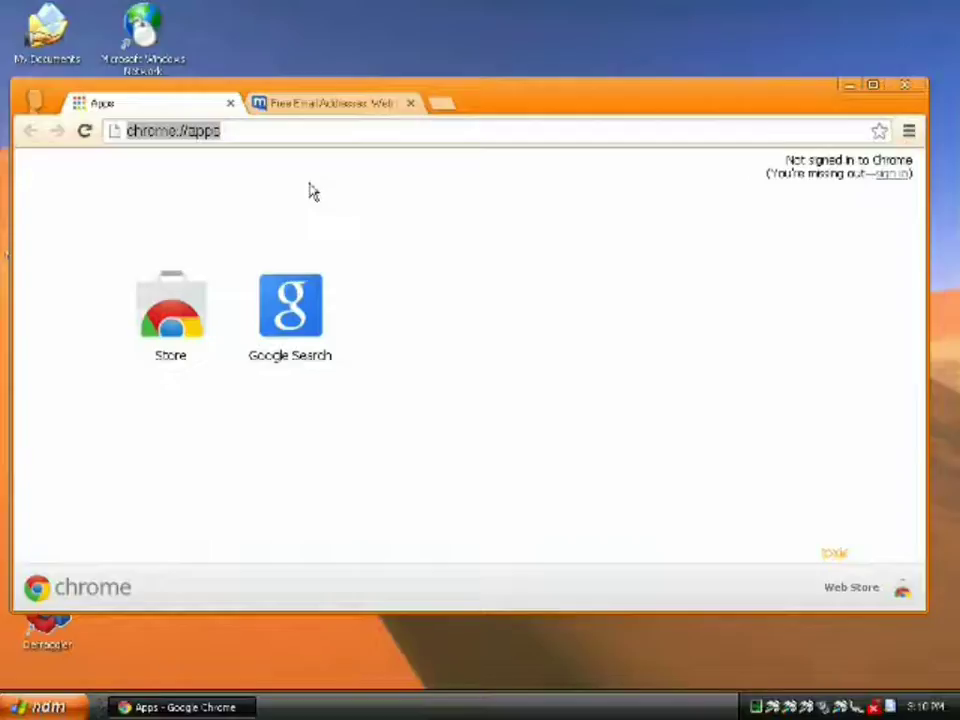
# - Load serversfree.com, maximize the window, and bring up the Register form
pyautogui.write('server')
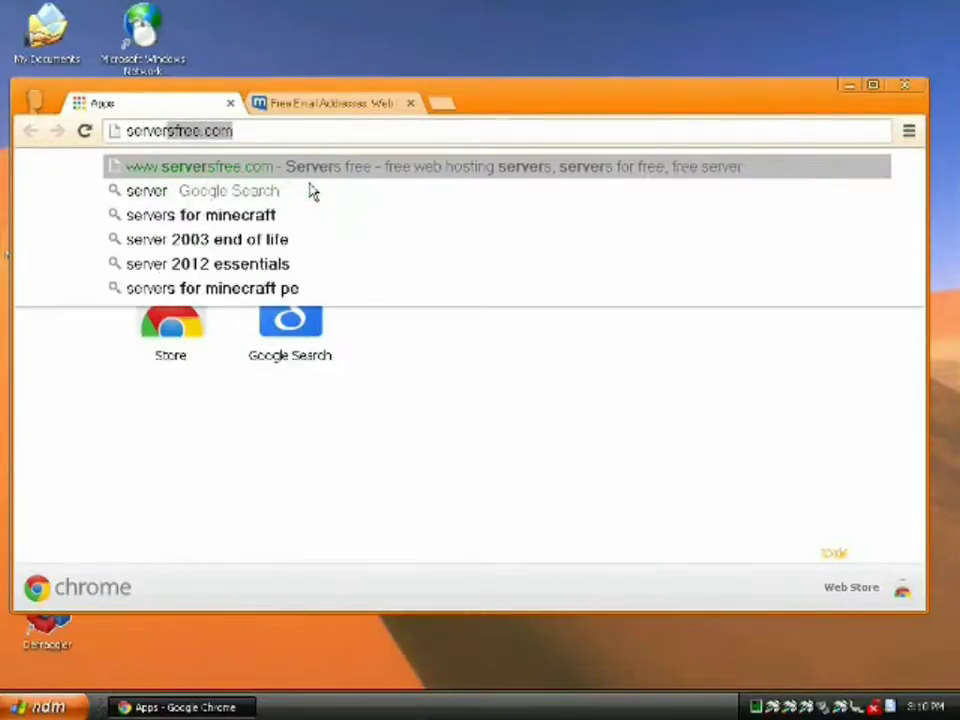
pyautogui.write('sfree.com')
pyautogui.press('Return')
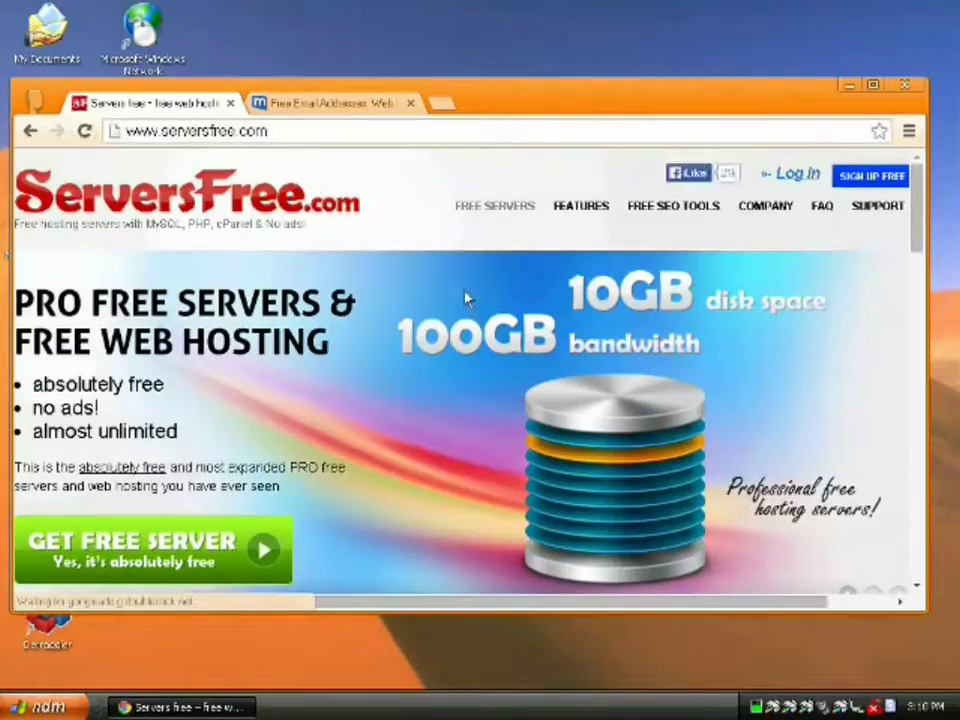
pyautogui.doubleClick(603, 93)
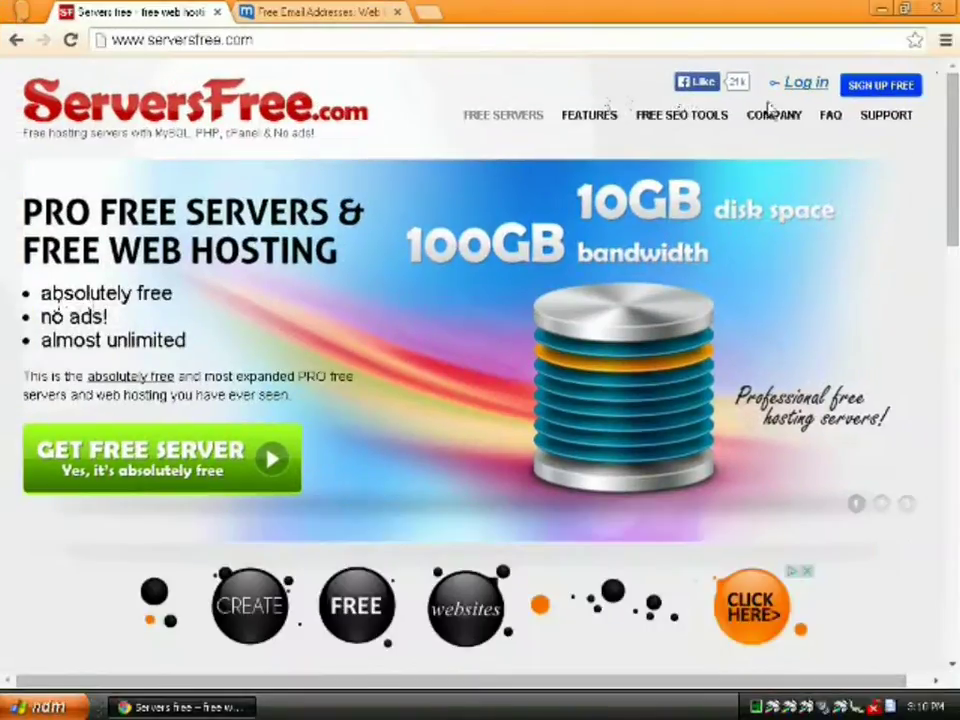
pyautogui.click(865, 90)
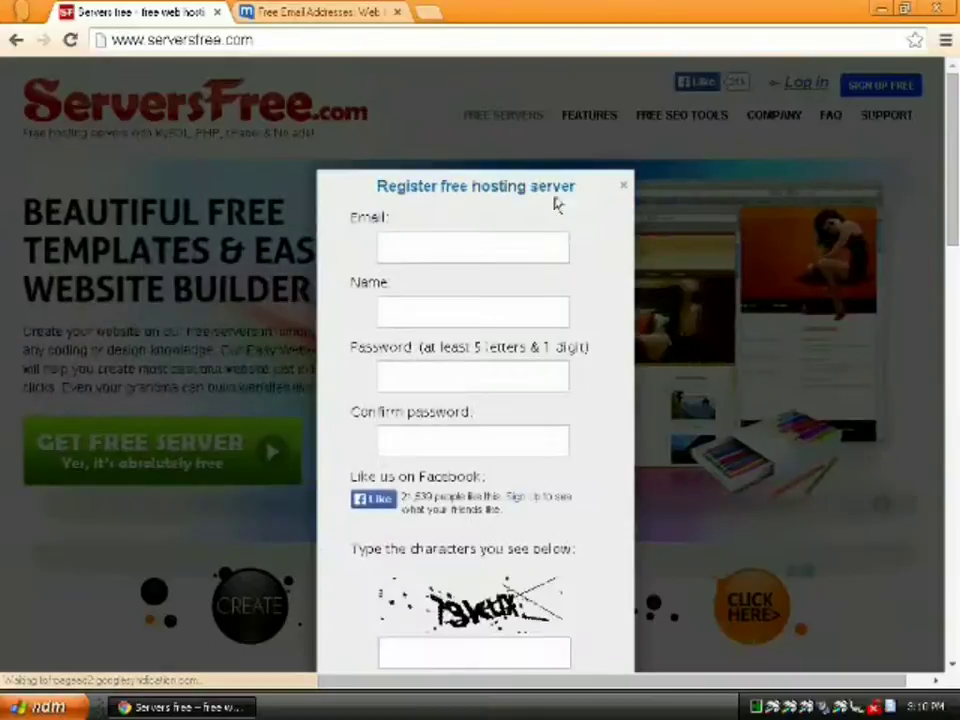
# - Fill in the registration email, name, password and password confirmation
pyautogui.click(446, 250)
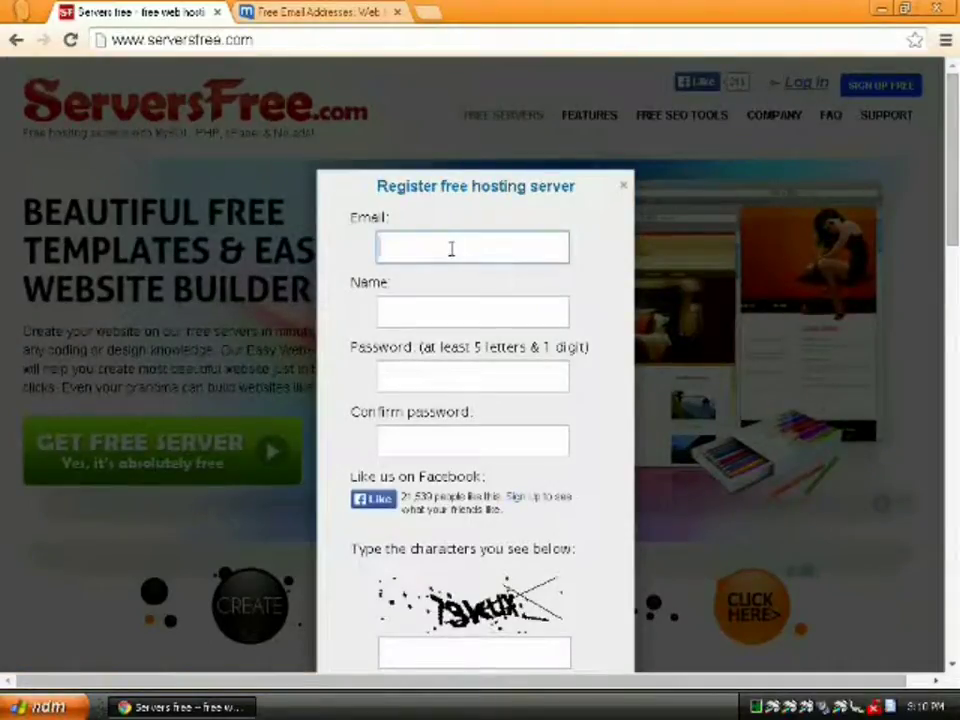
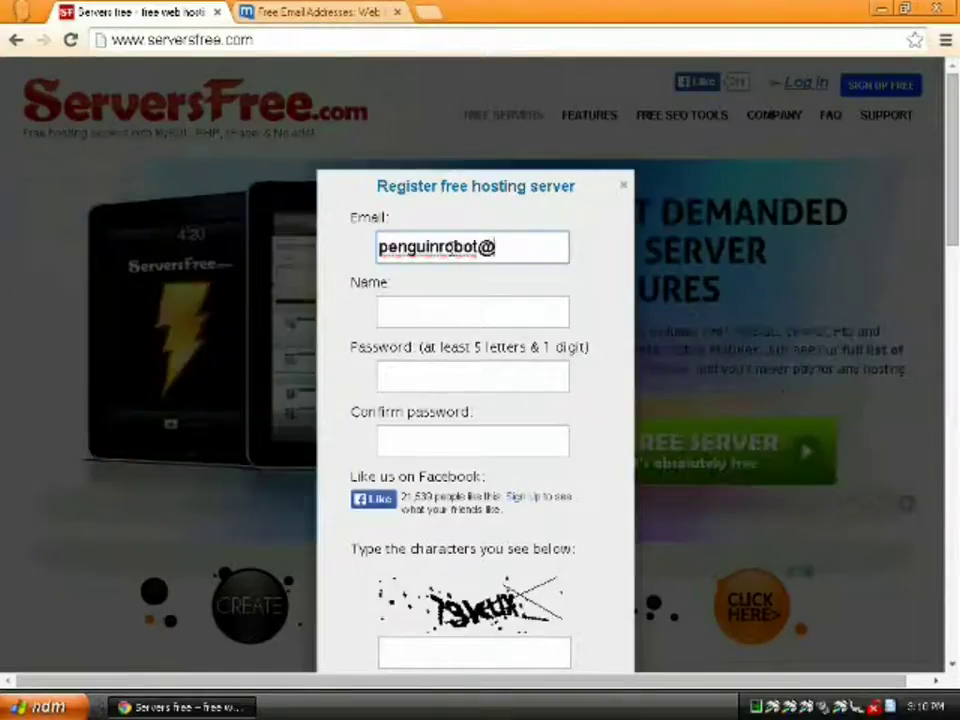
pyautogui.press('Tab')
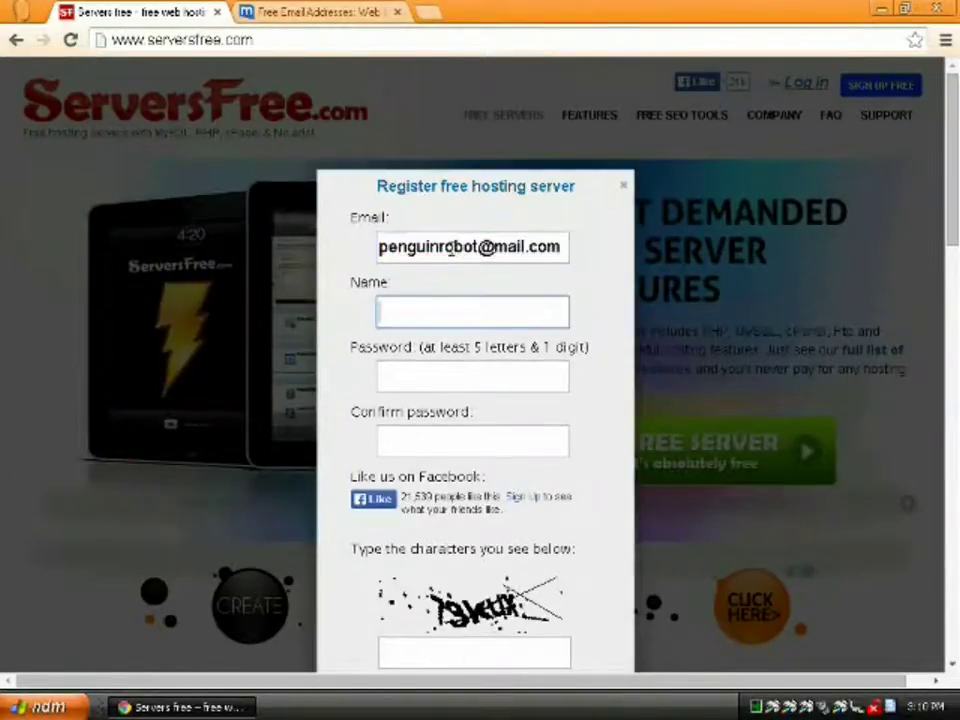
pyautogui.write('Penguin R')
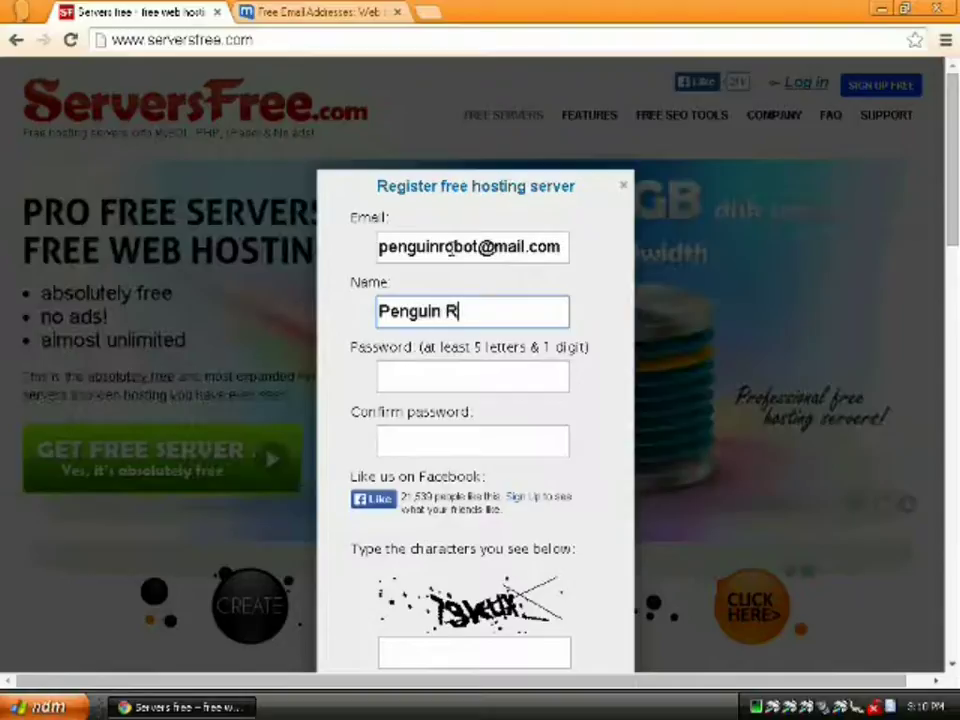
pyautogui.write('obot')
pyautogui.press('Tab')
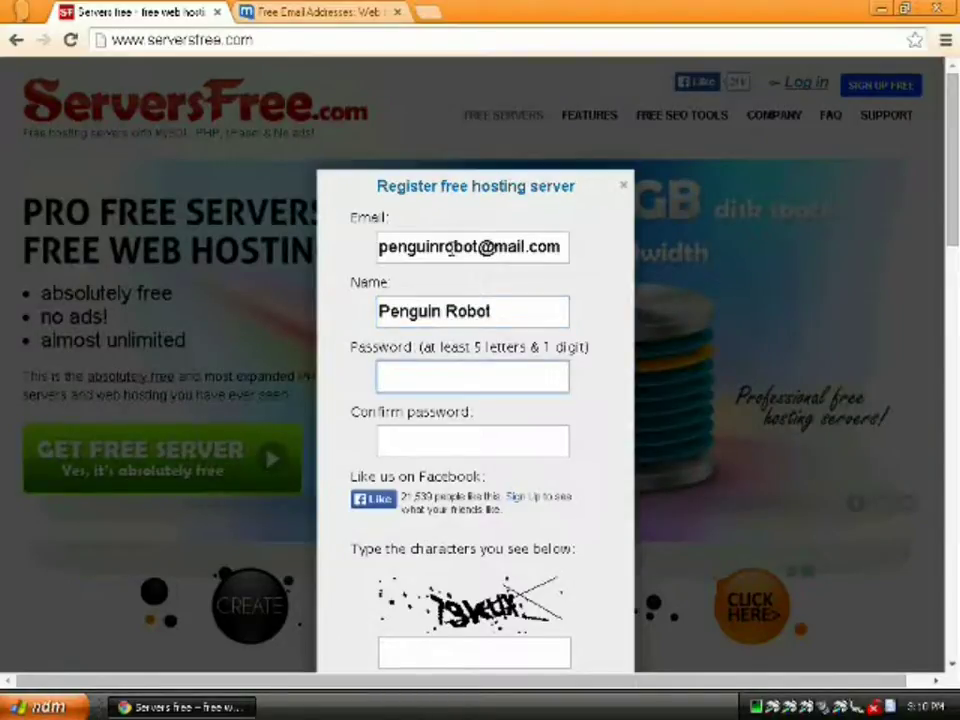
pyautogui.write('penguin')
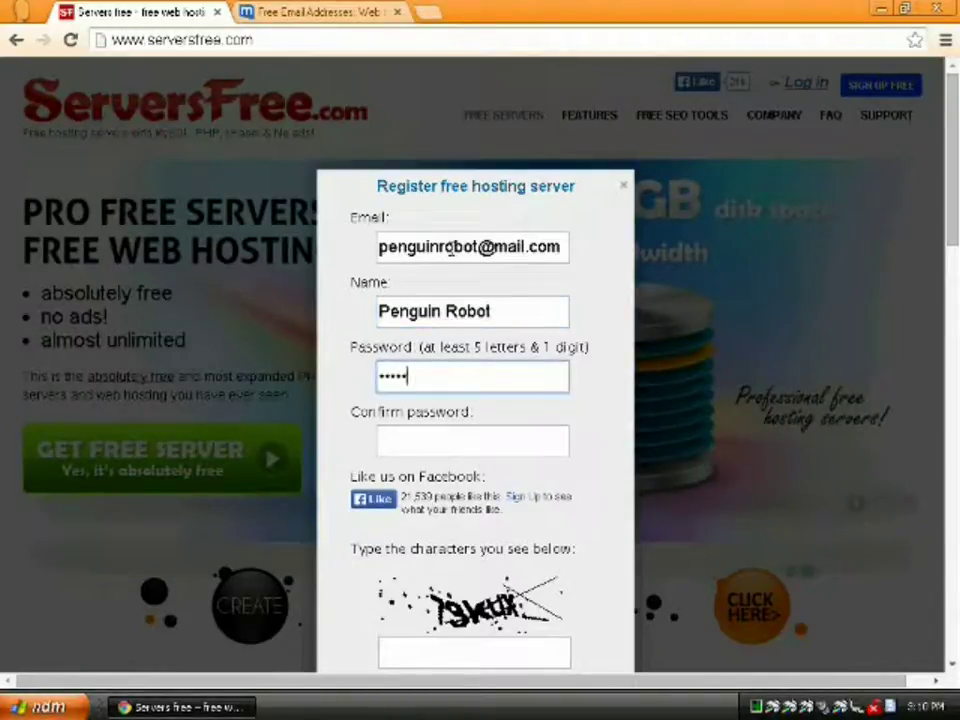
pyautogui.press('BackSpace')
pyautogui.press('BackSpace')
pyautogui.press('BackSpace')
pyautogui.press('BackSpace')
pyautogui.press('BackSpace')
pyautogui.press('BackSpace')
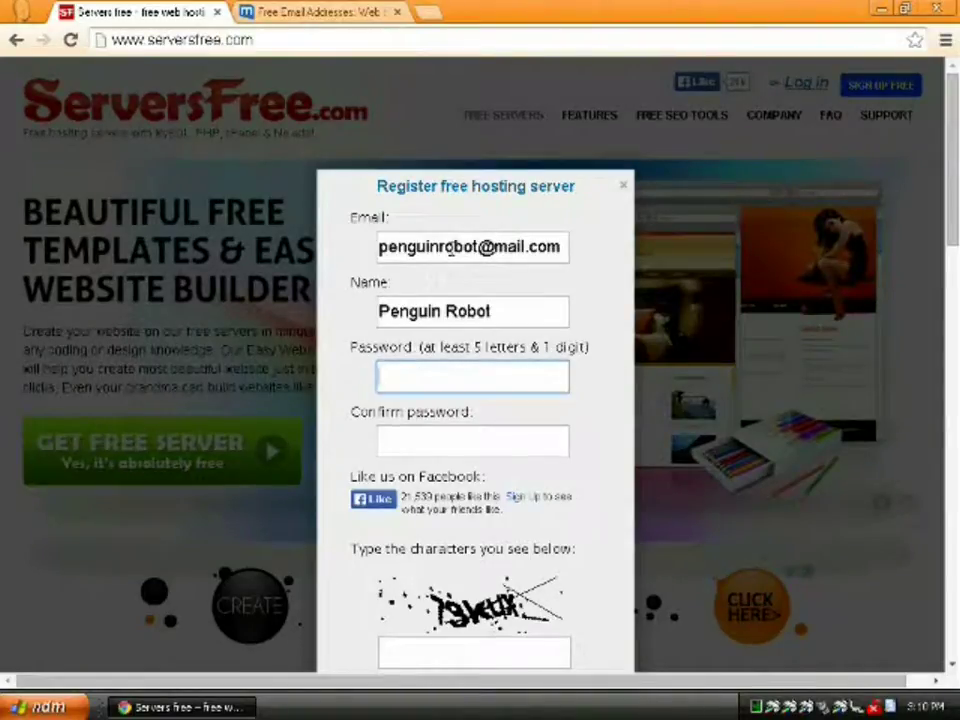
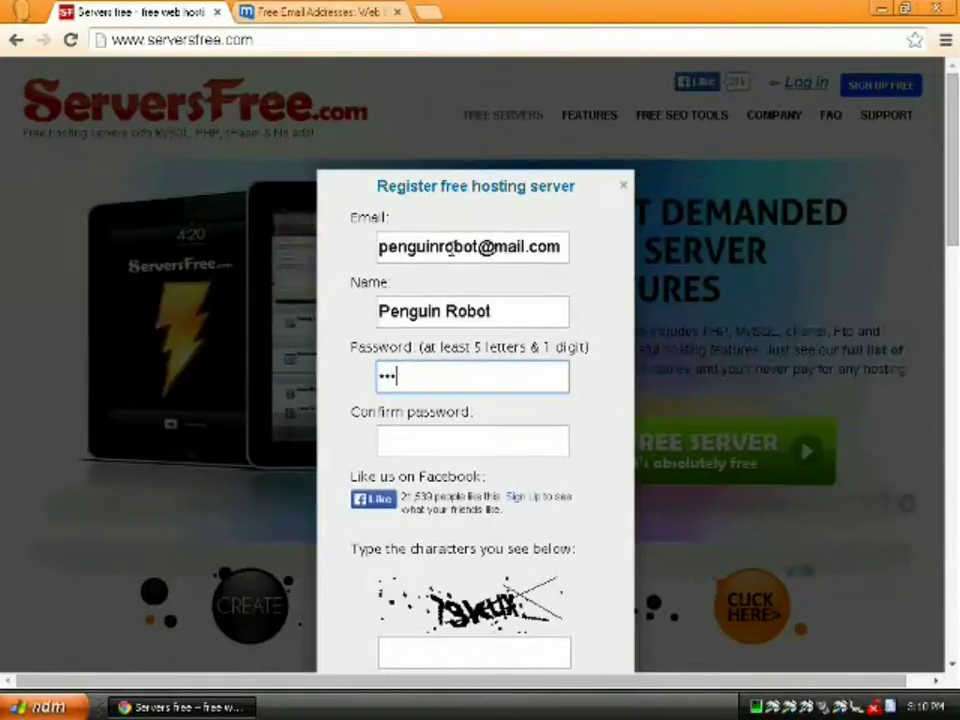
pyautogui.press('Tab')
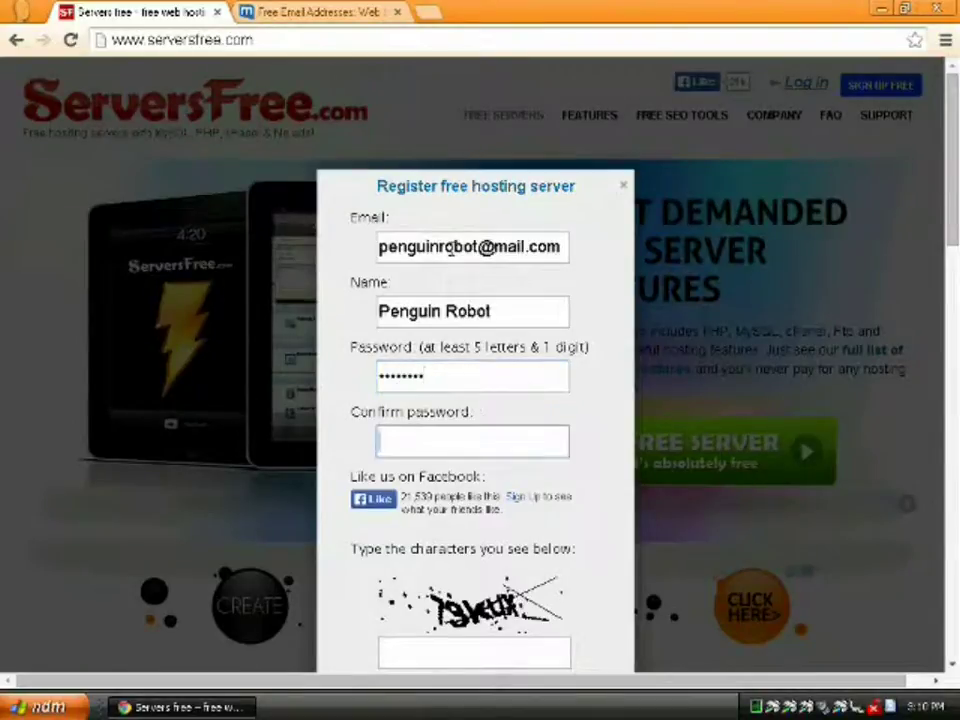
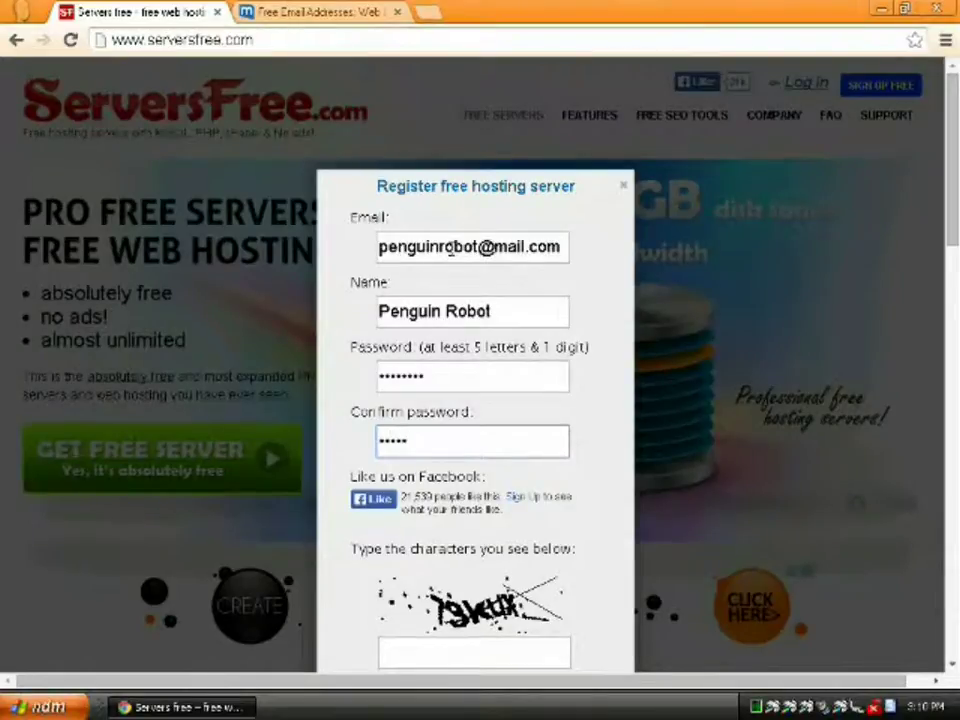
# - Enter the captcha characters and submit the ServersFree registration
pyautogui.scroll(-1, 471, 563)
pyautogui.click(482, 557)
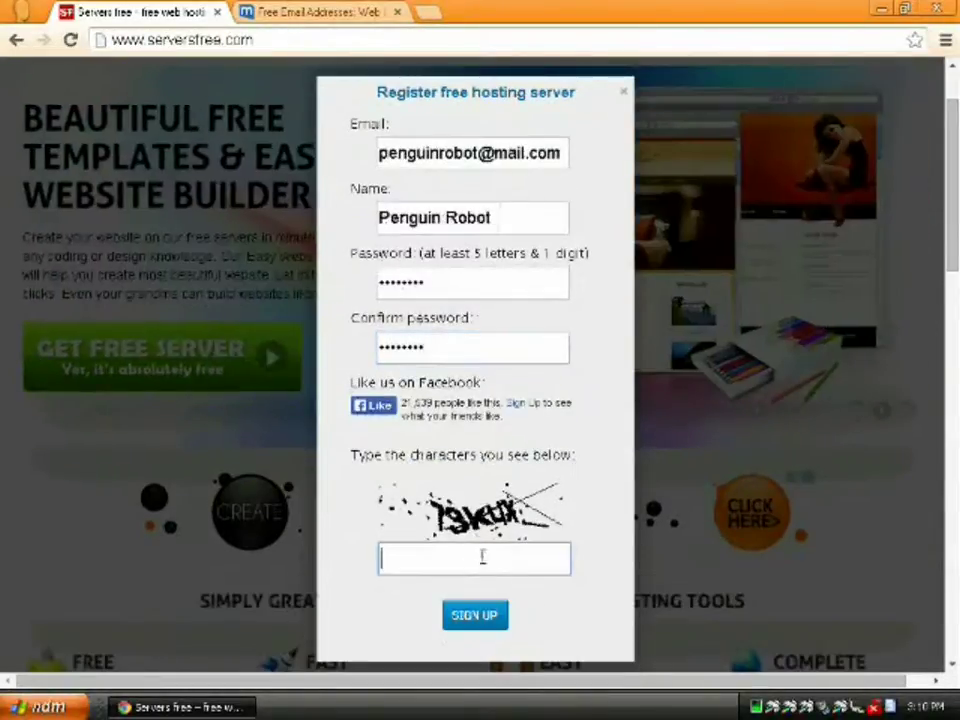
pyautogui.write('73kux')
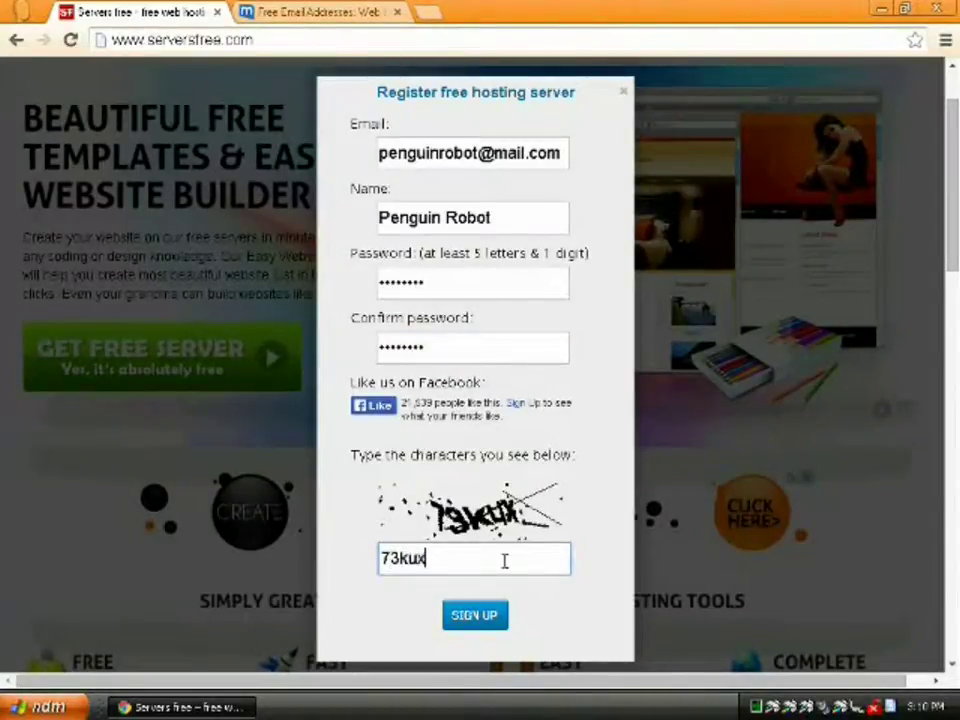
pyautogui.click(479, 622)
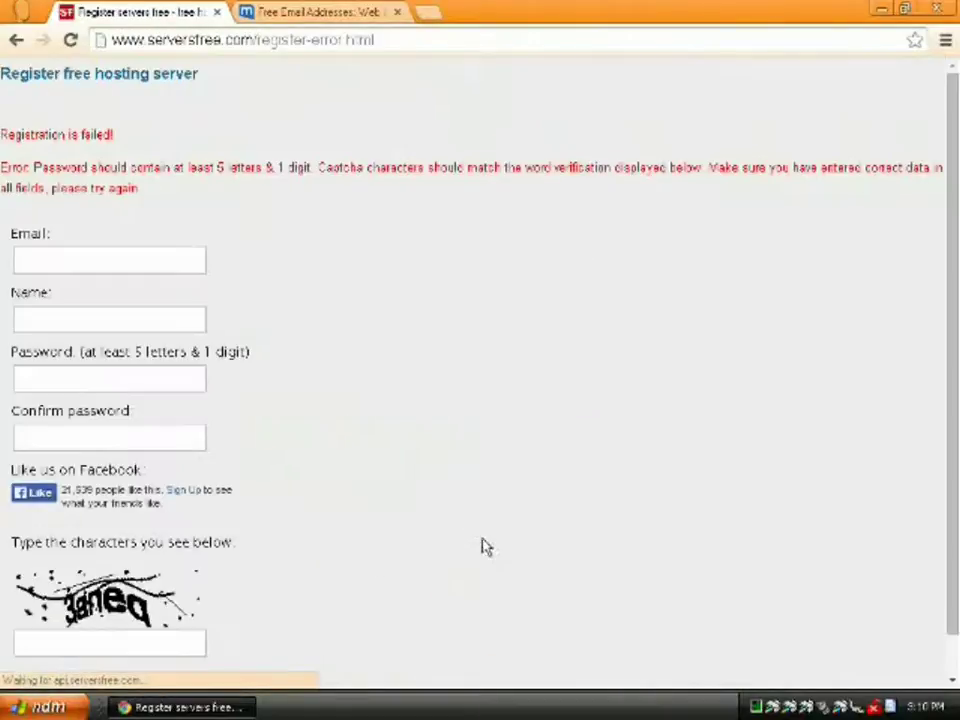
pyautogui.click(146, 257)
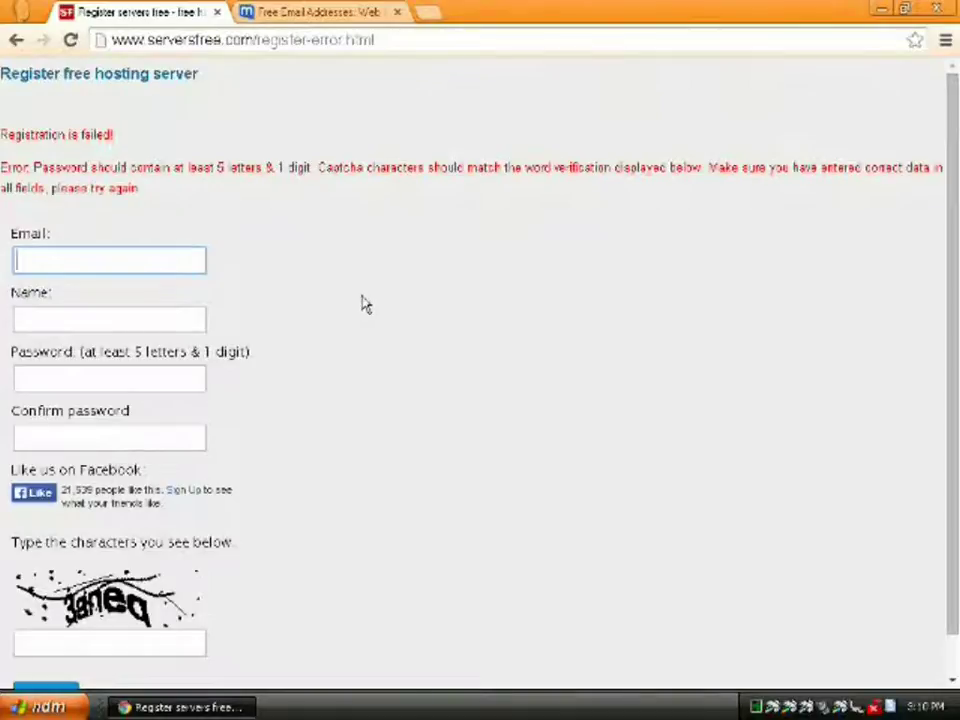
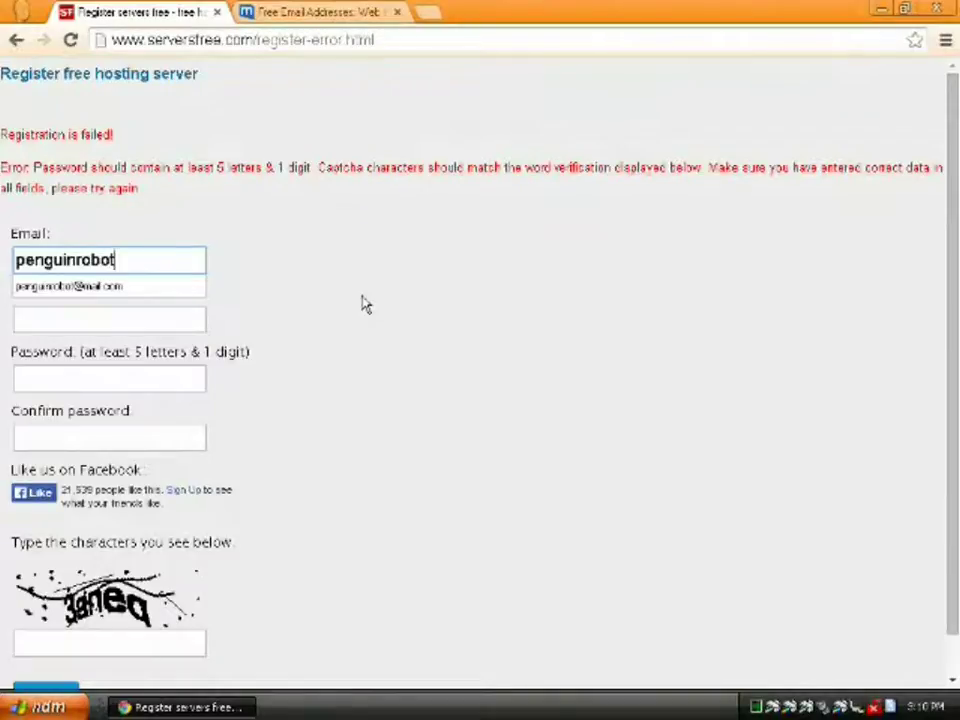
# - Refill the email from the autofill suggestion and re-enter the name
pyautogui.press('Down')
pyautogui.press('Return')
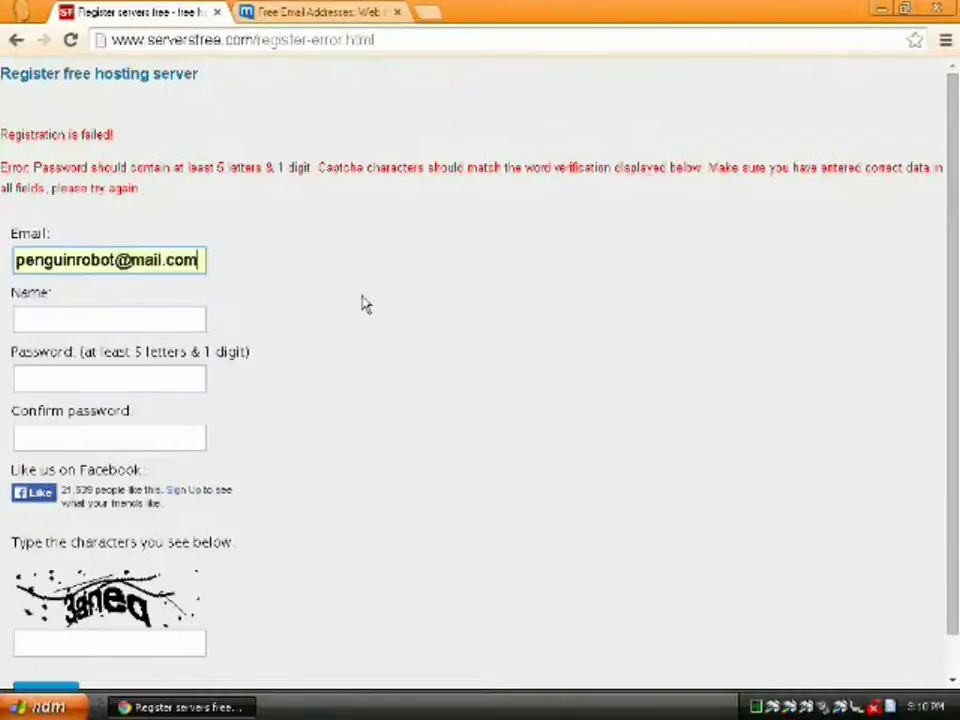
pyautogui.press('Tab')
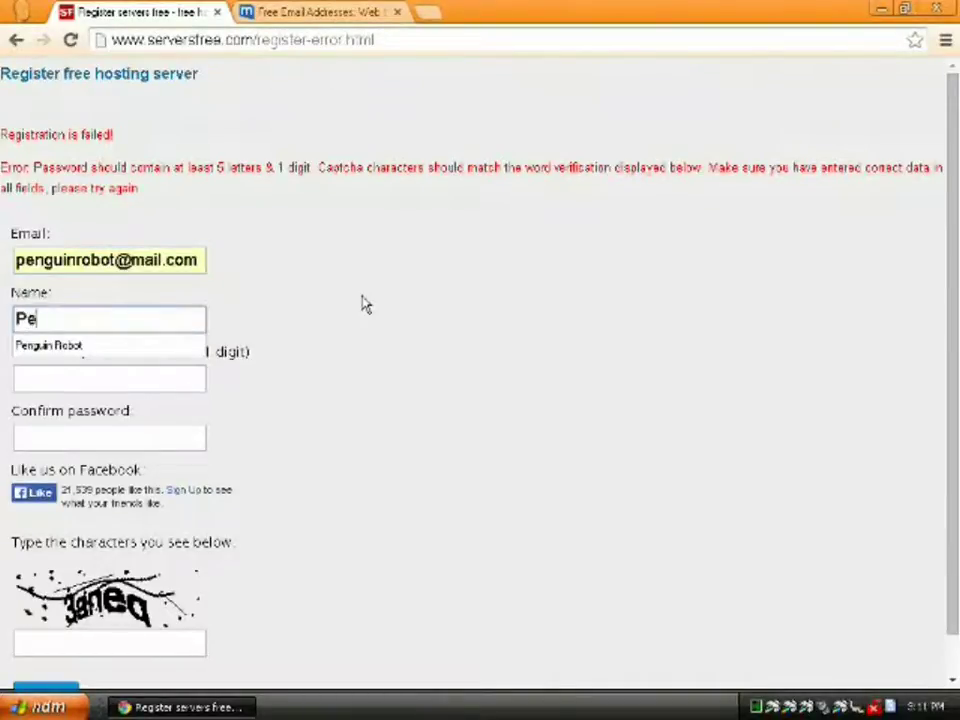
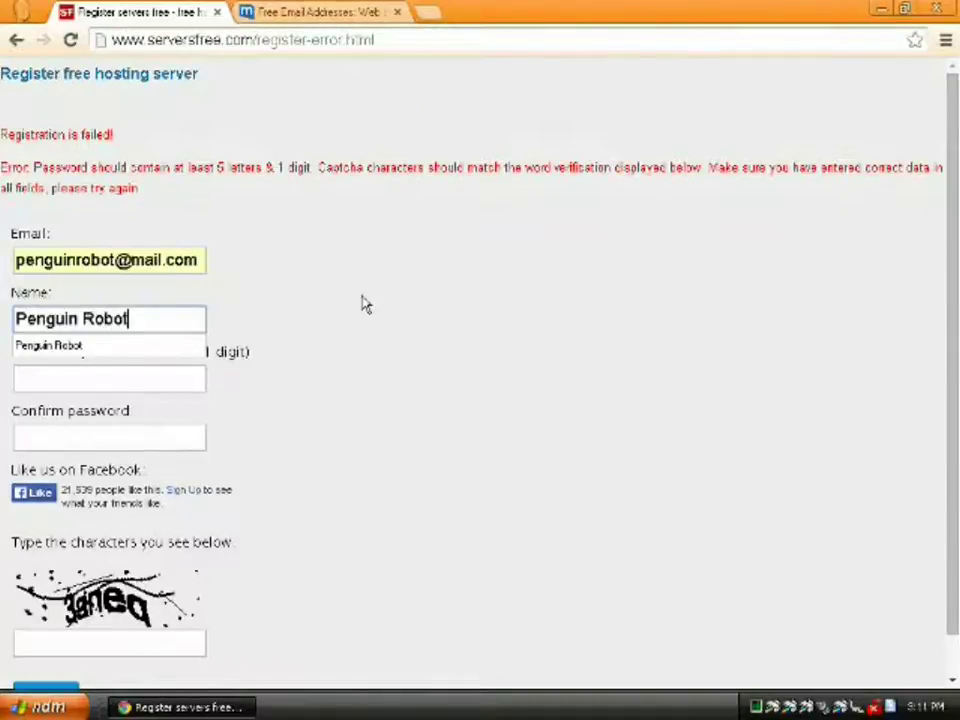
# - Enter matching passwords and the new captcha, then submit the form again
pyautogui.press('Tab')
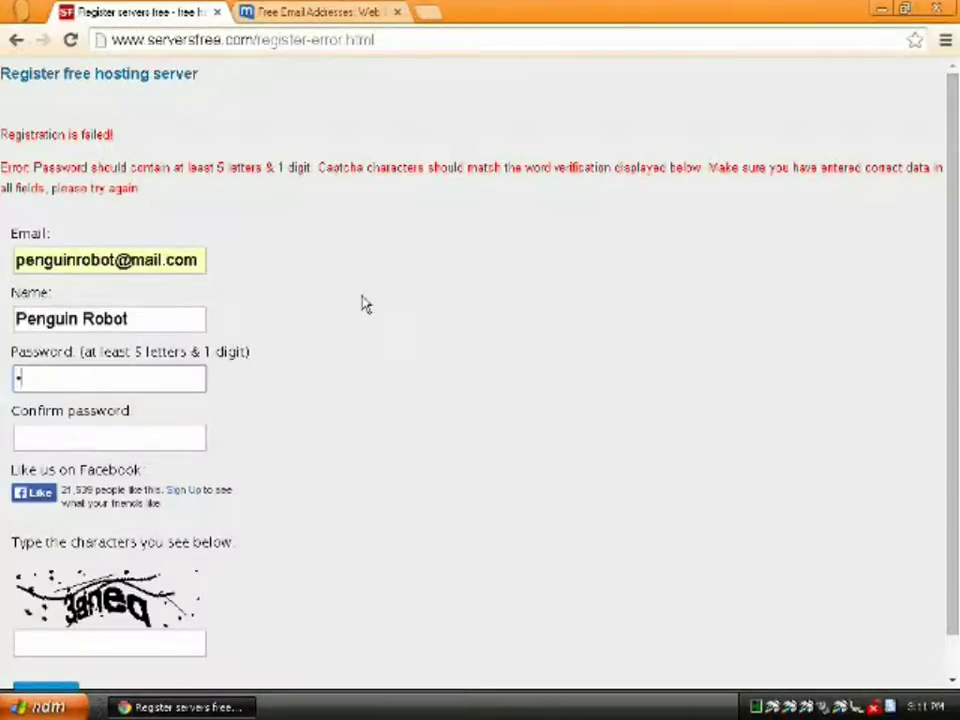
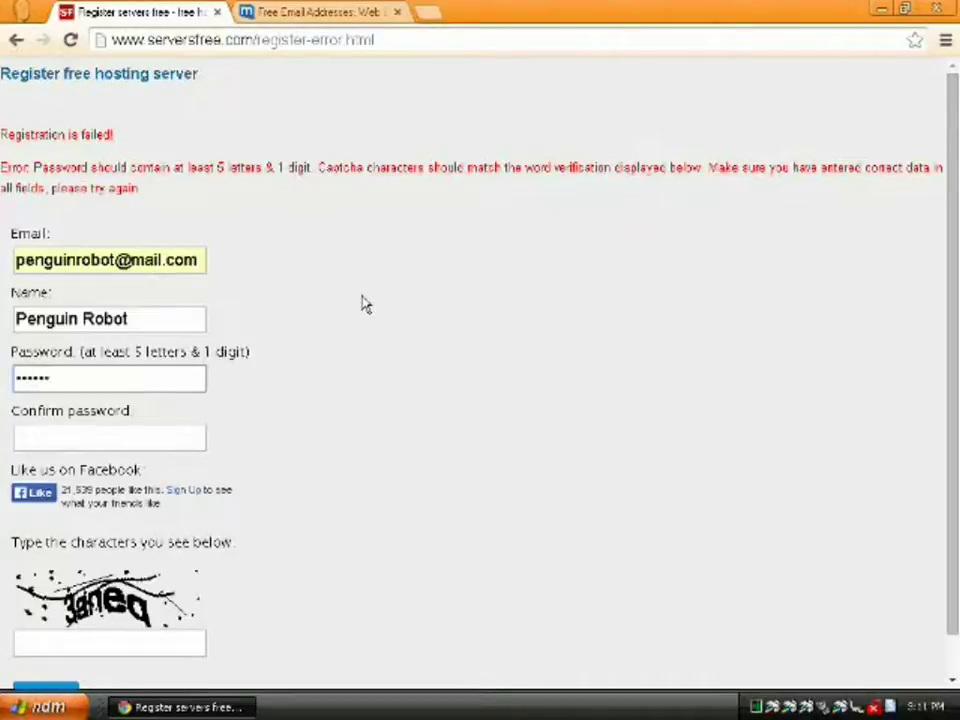
pyautogui.press('Tab')
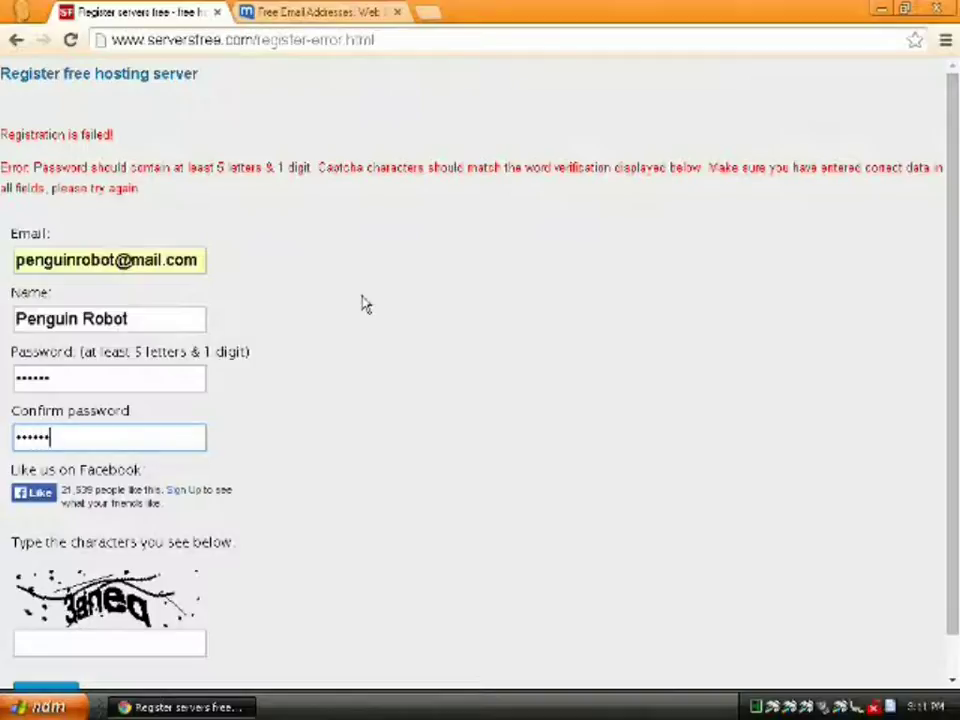
pyautogui.press('Tab')
pyautogui.press('Tab')
pyautogui.press('Tab')
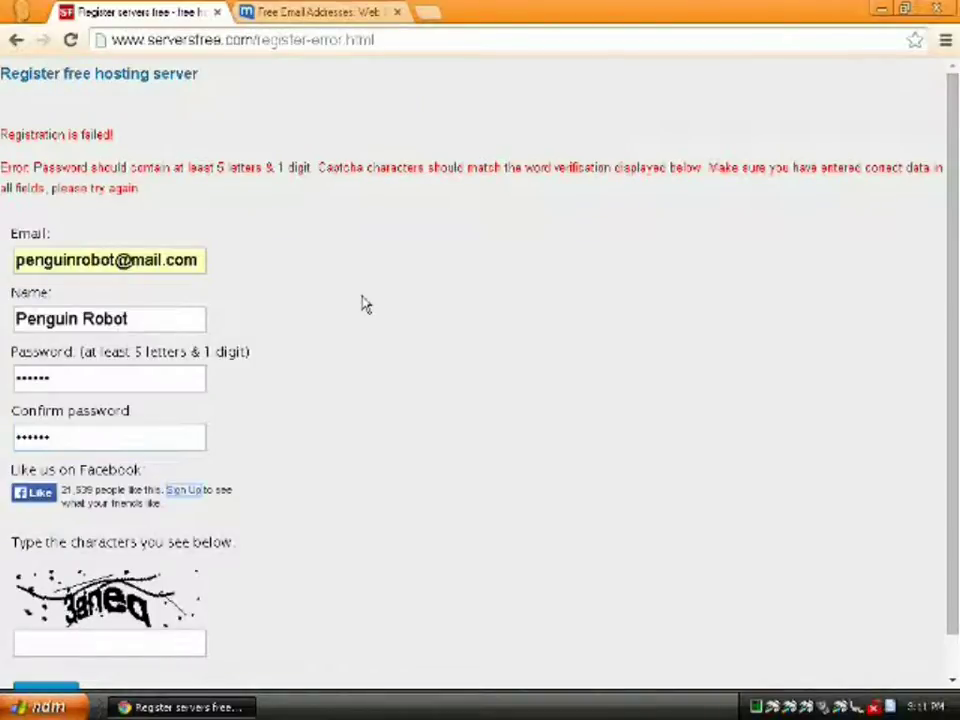
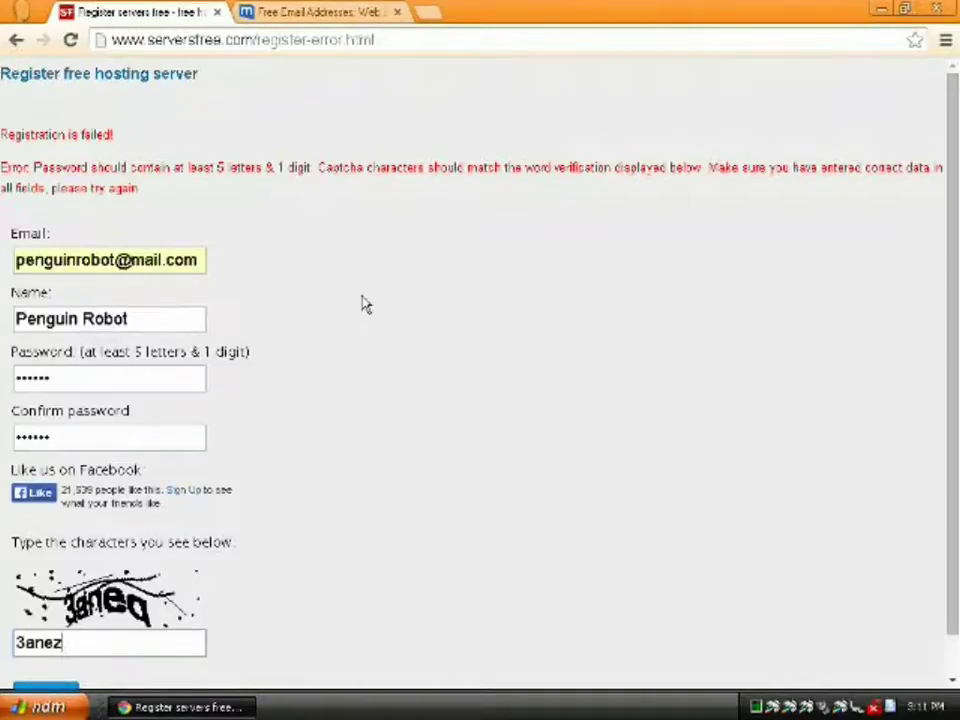
pyautogui.scroll(-1, 330, 500)
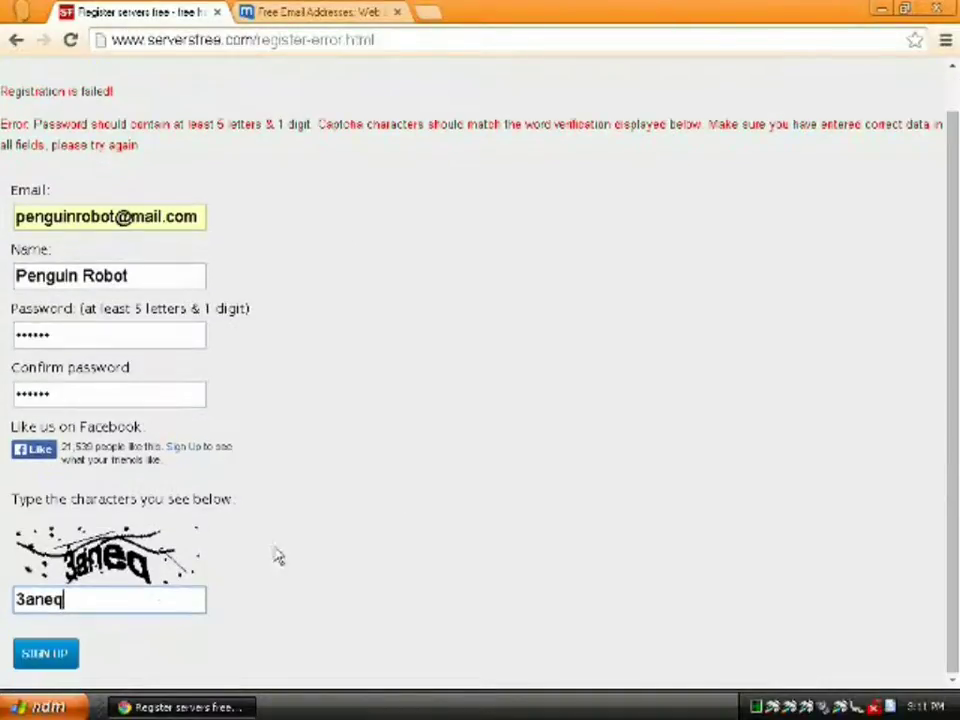
pyautogui.click(62, 651)
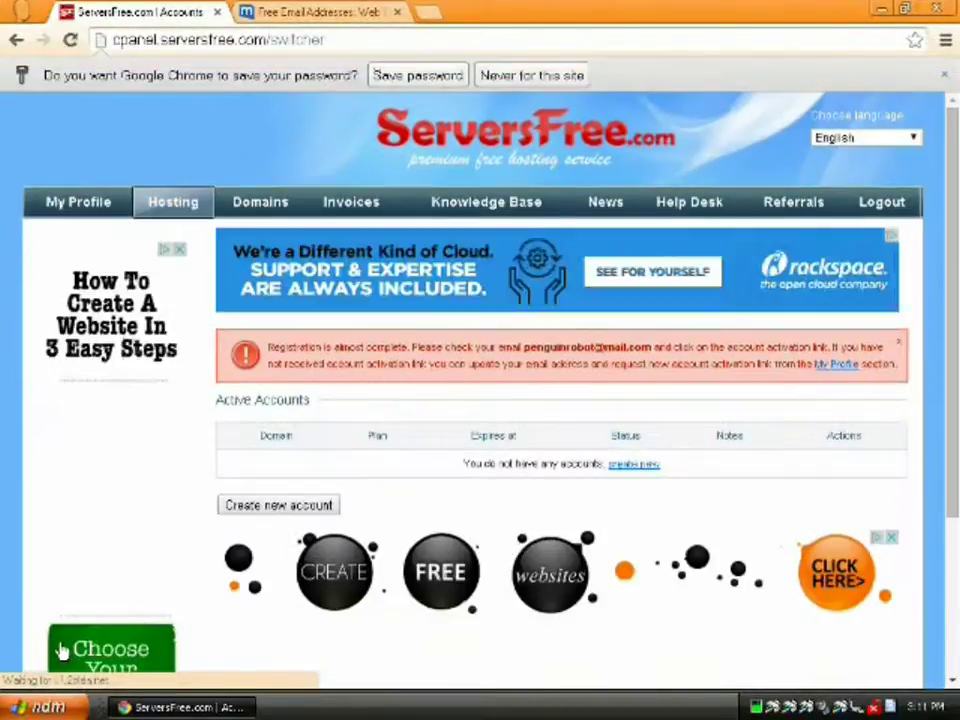
# - Open the Client Sign Up Confirmation email in mail.com and follow its activation link
pyautogui.click(317, 13)
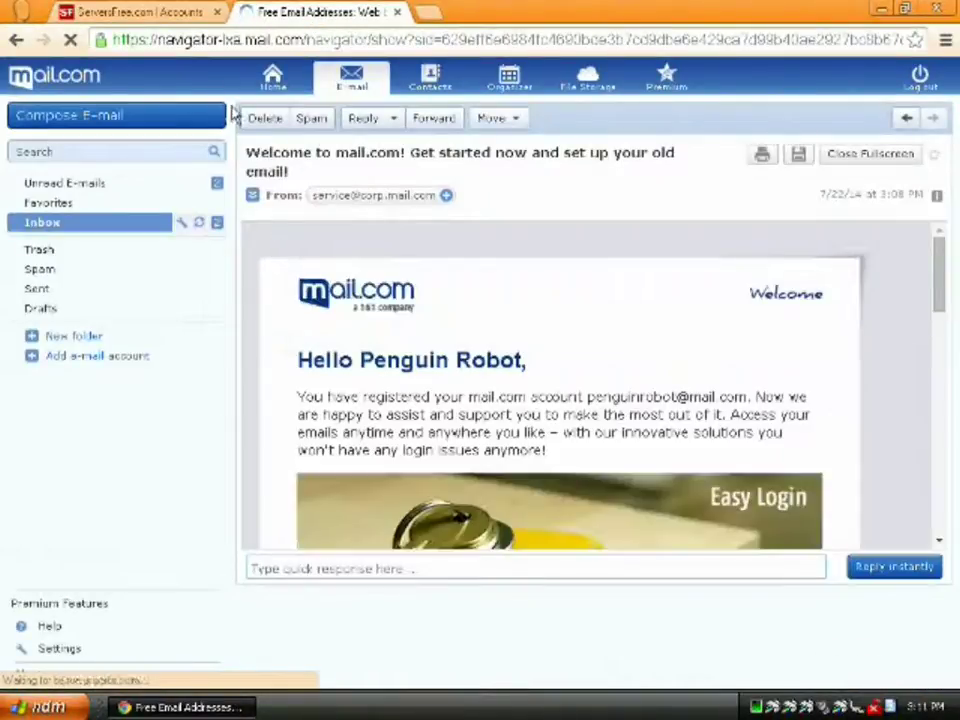
pyautogui.click(70, 222)
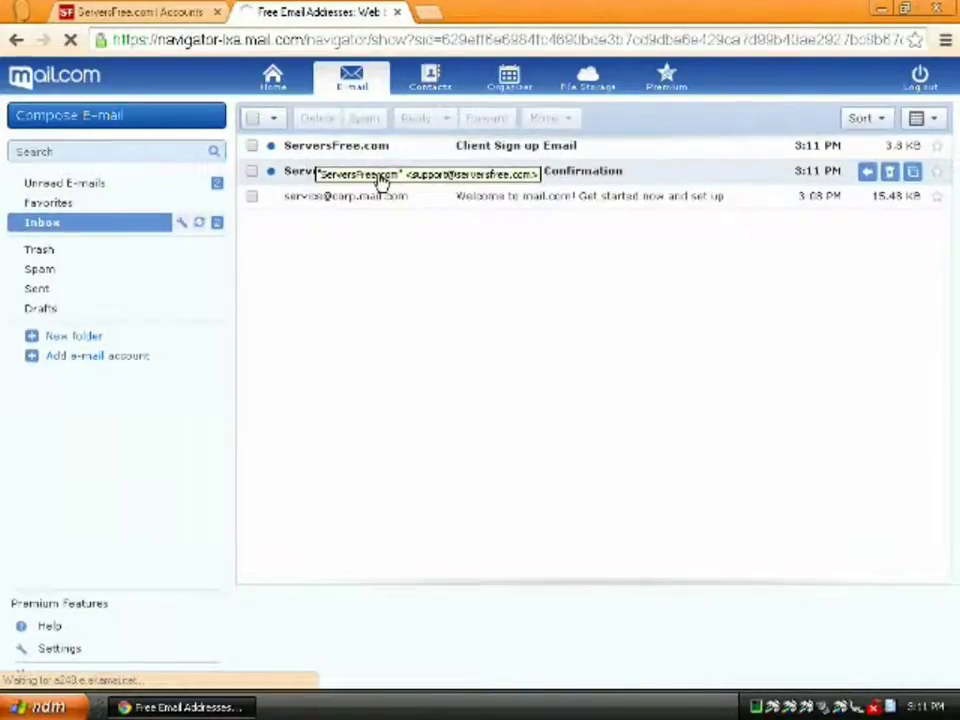
pyautogui.click(370, 176)
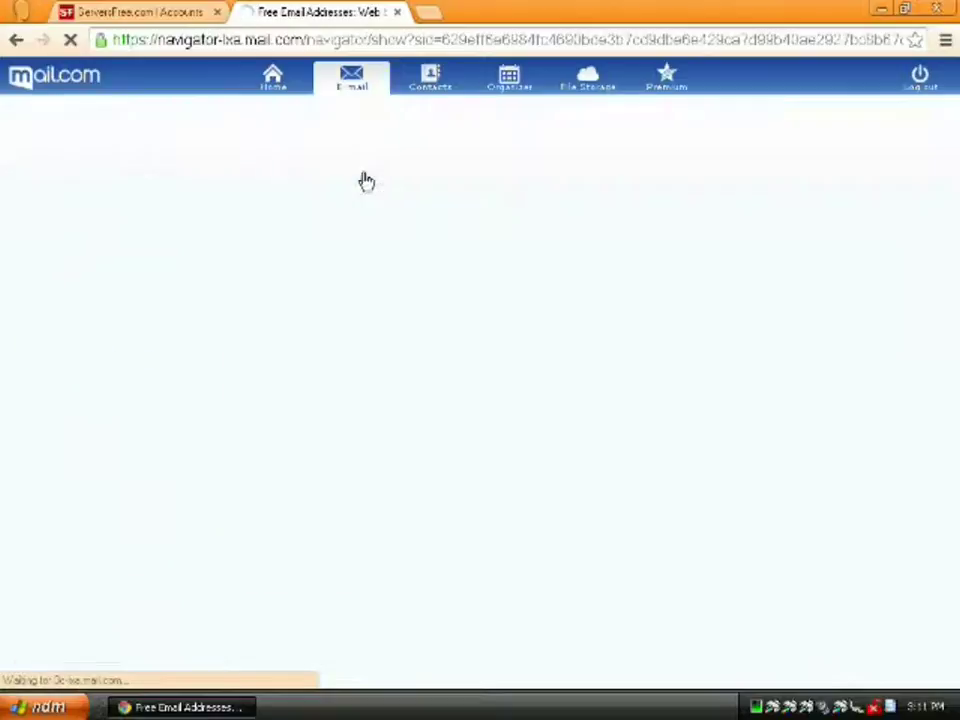
pyautogui.click(358, 266)
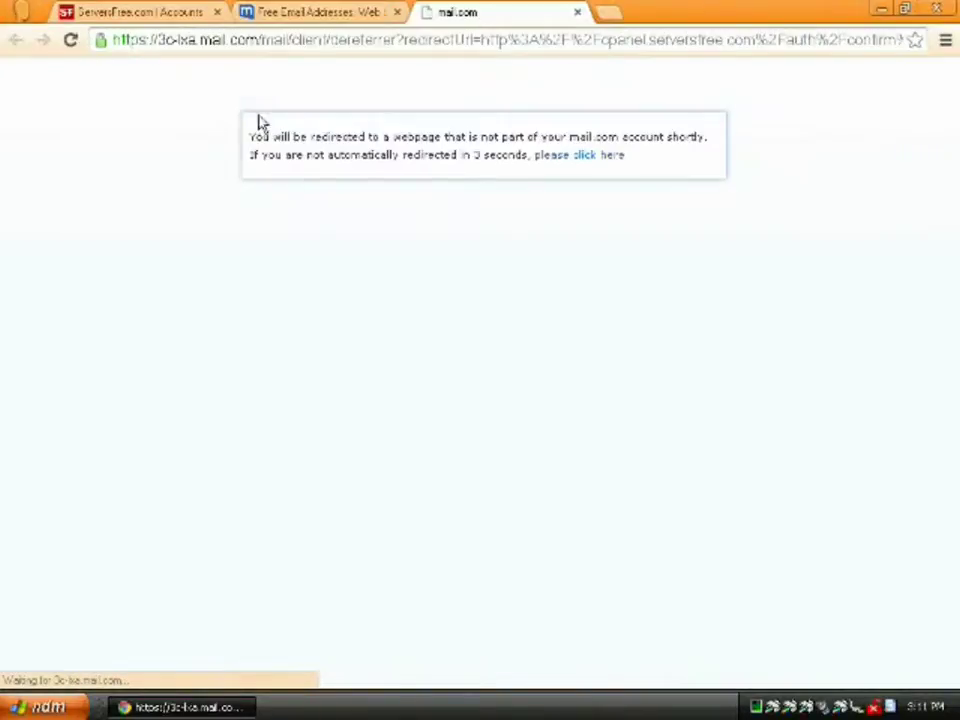
pyautogui.click(218, 13)
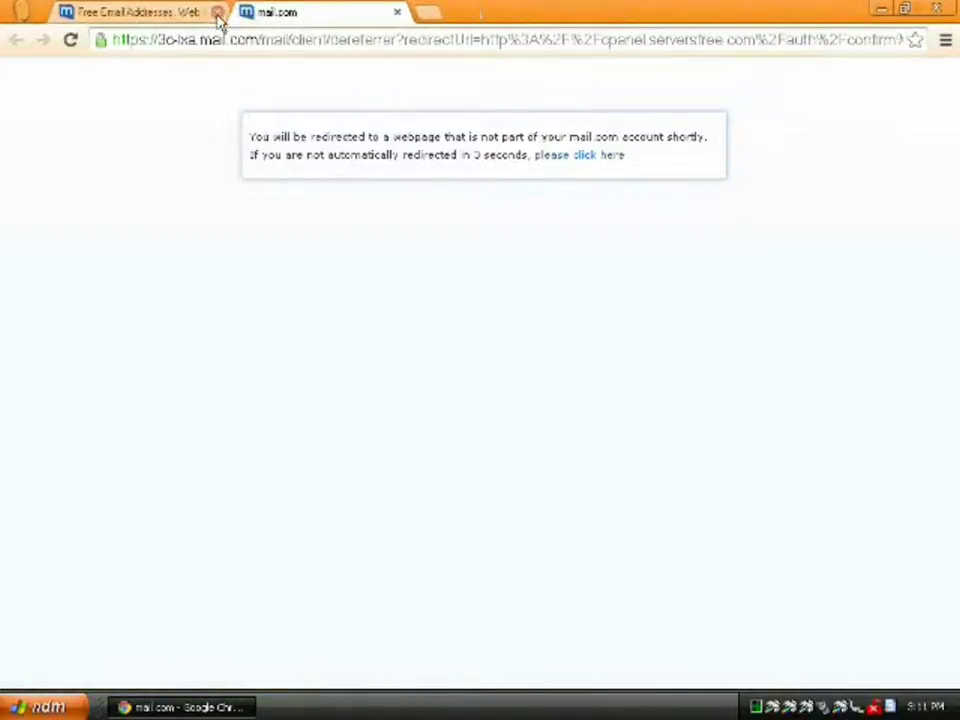
pyautogui.click(579, 157)
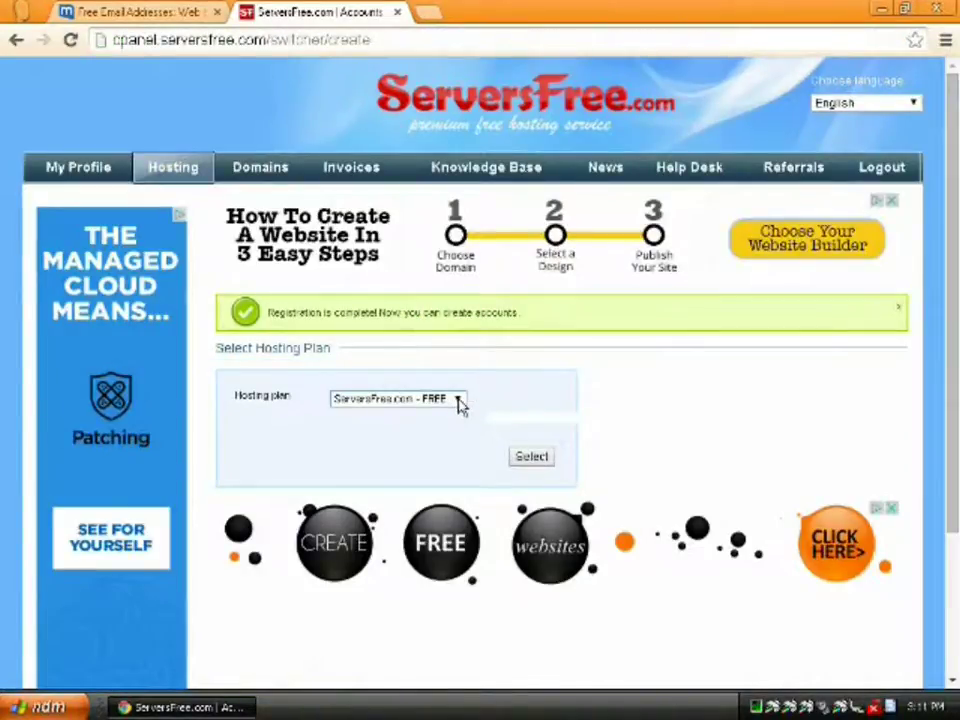
# - Choose the ServersFree.com - FREE hosting plan, keep bugs3.com as subdomain, and open a new tab
pyautogui.click(458, 401)
pyautogui.click(459, 402)
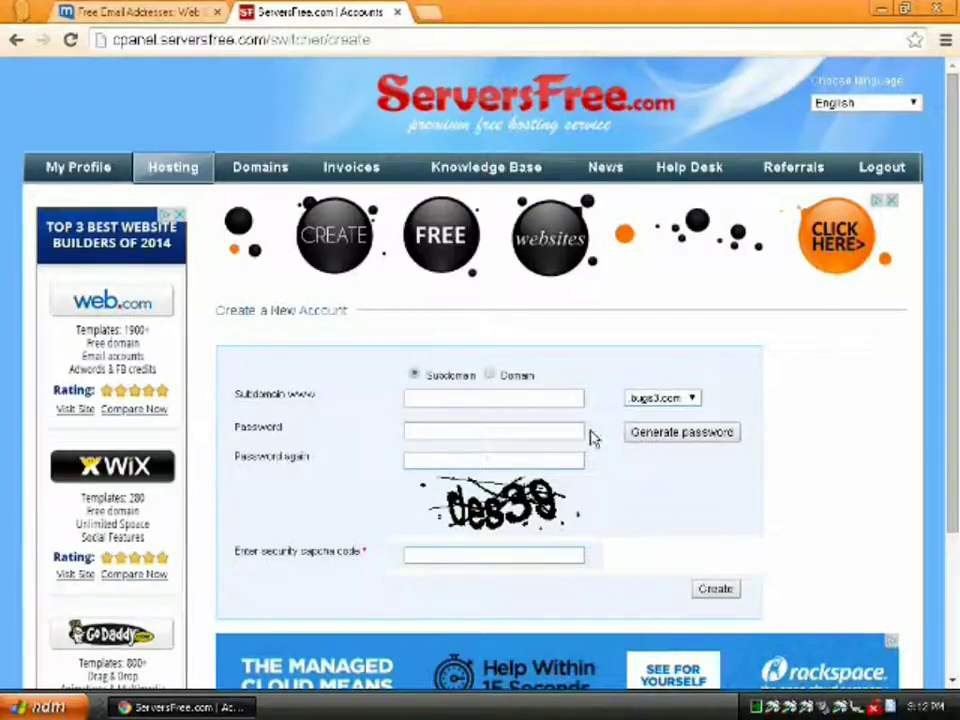
pyautogui.click(688, 405)
pyautogui.click(686, 410)
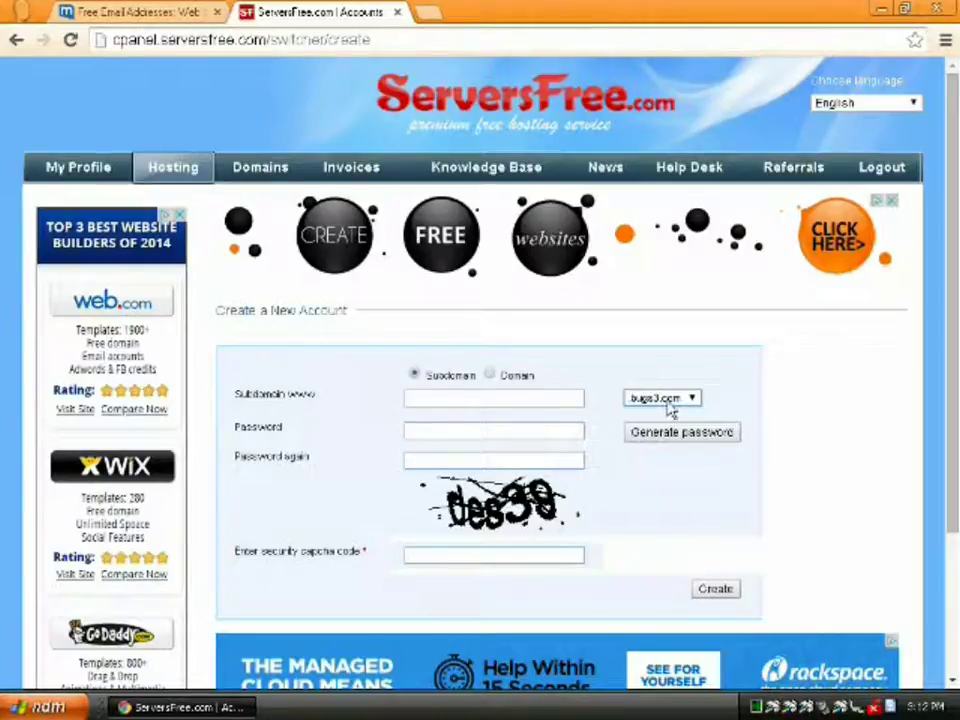
pyautogui.click(428, 12)
# - Browse the bugs3.com homepage, then enter dot.tk in the address bar
pyautogui.write('bu')
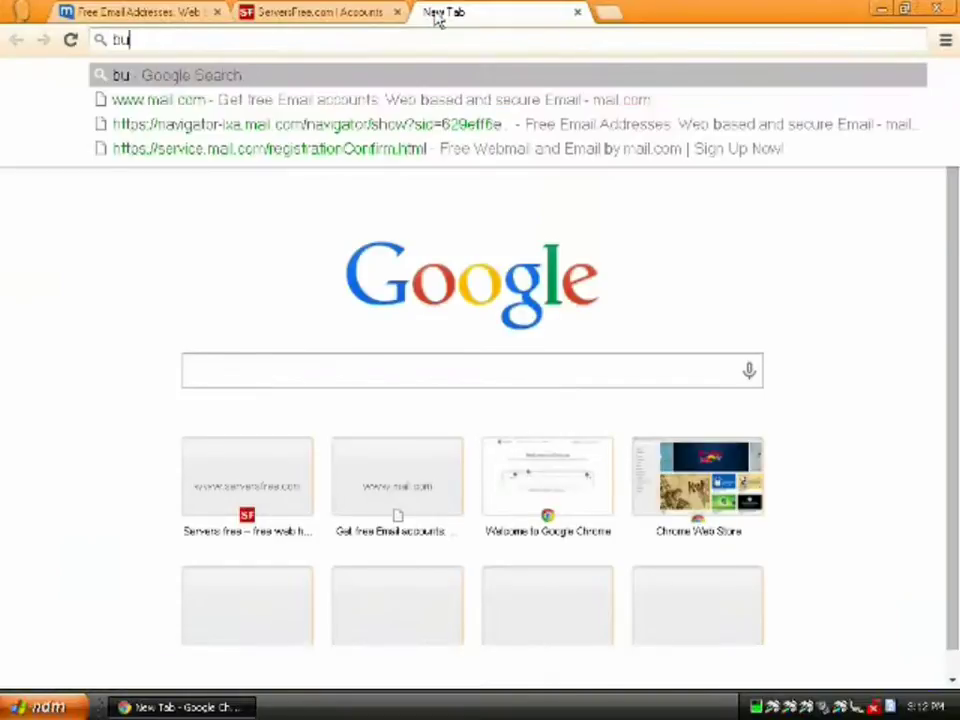
pyautogui.write('gs3.com')
pyautogui.press('Return')
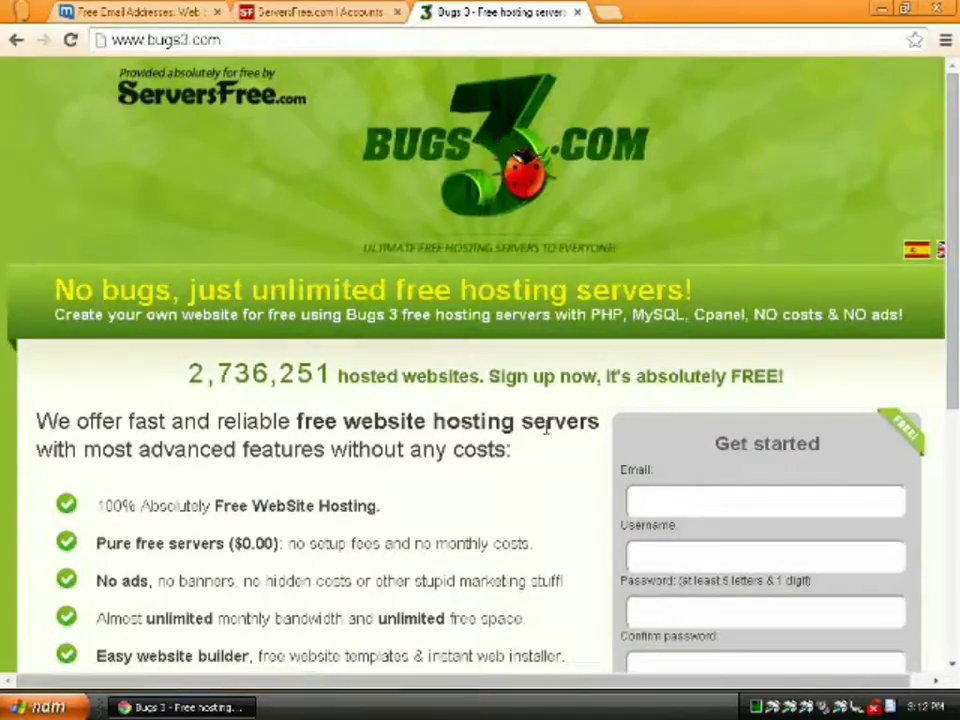
pyautogui.scroll(-5, 598, 497)
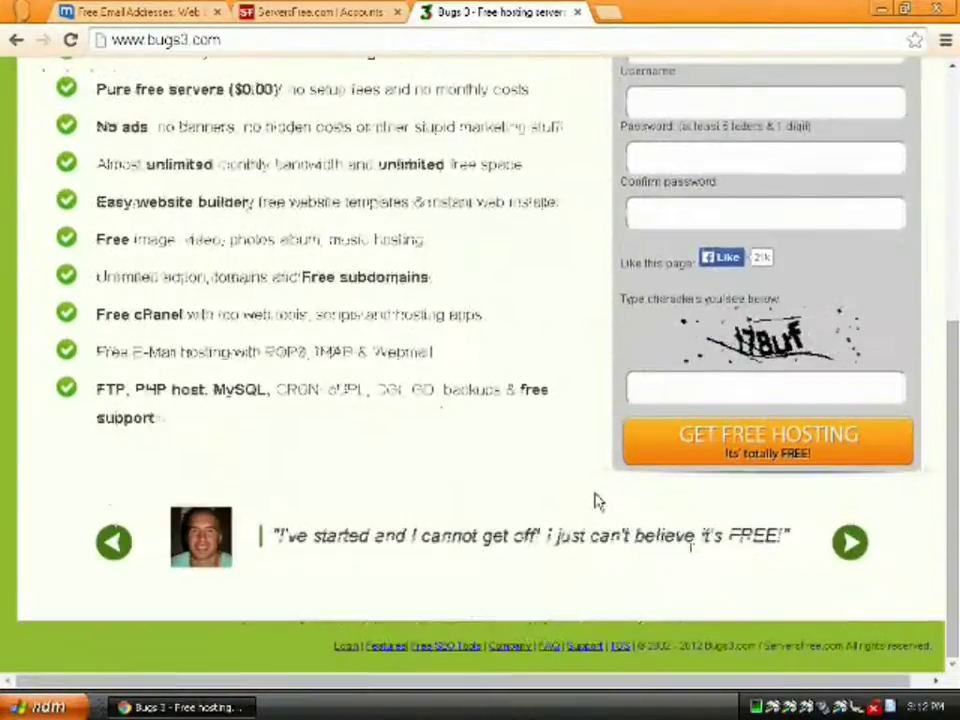
pyautogui.scroll(5, 596, 505)
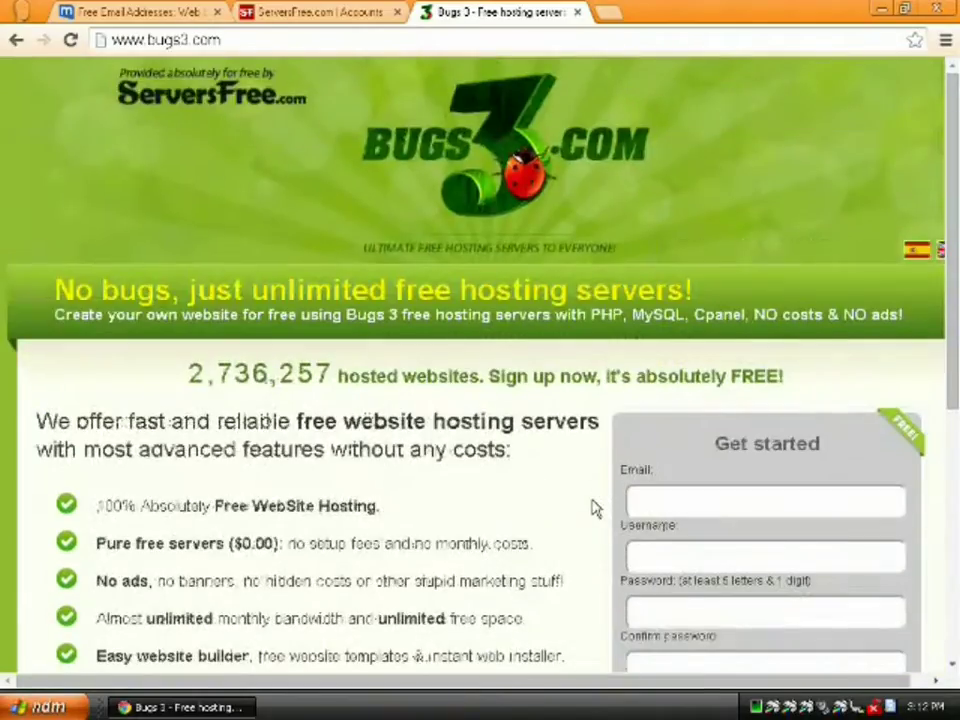
pyautogui.scroll(-1, 592, 508)
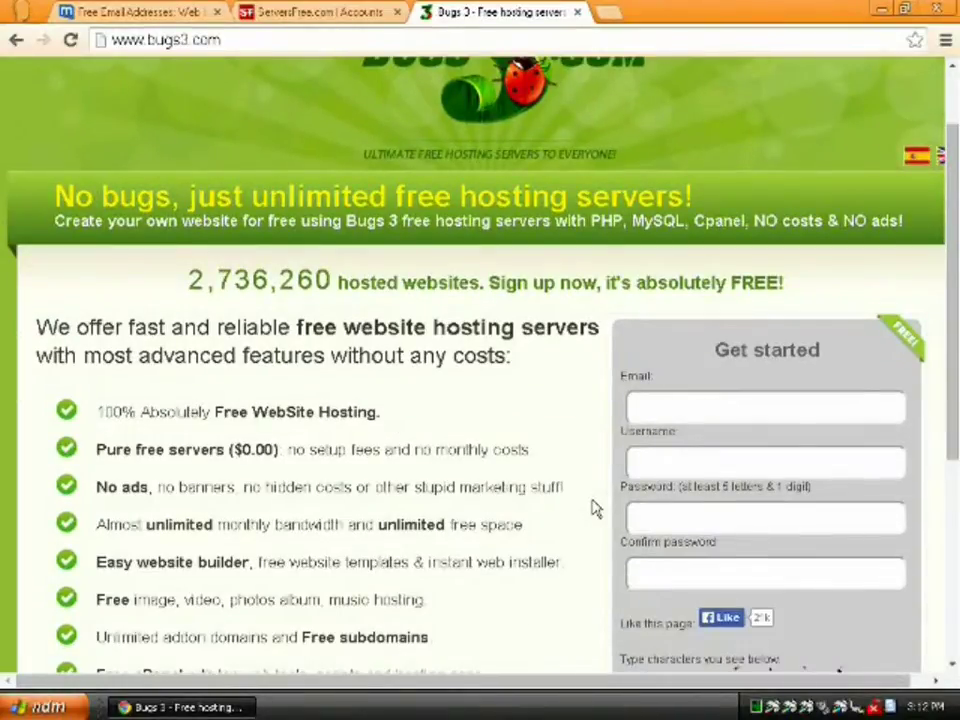
pyautogui.scroll(-3, 594, 508)
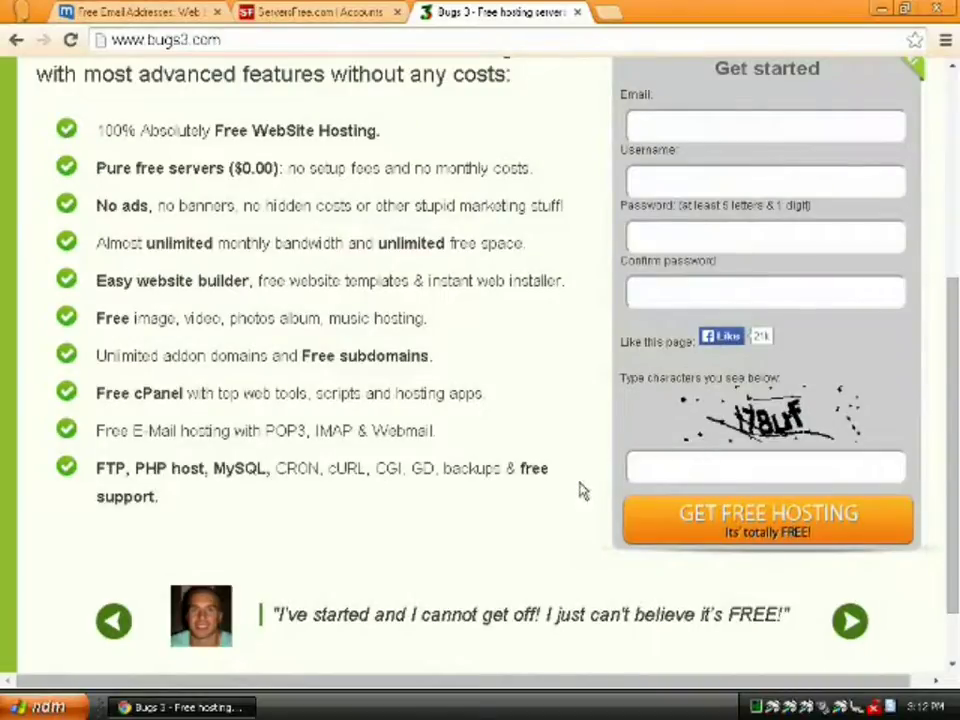
pyautogui.scroll(4, 583, 491)
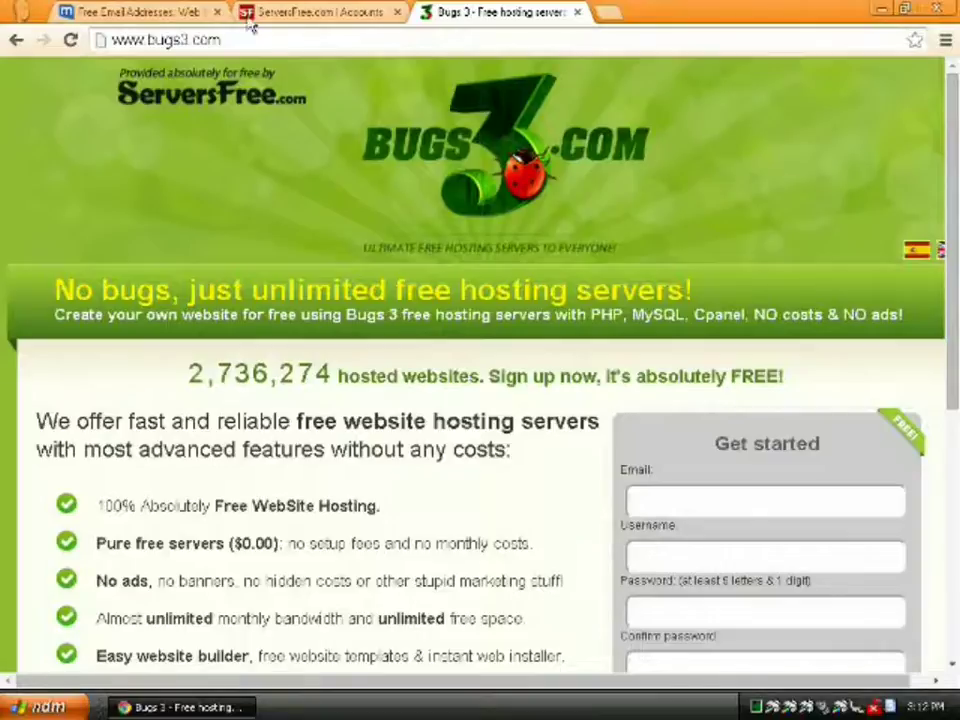
pyautogui.click(196, 38)
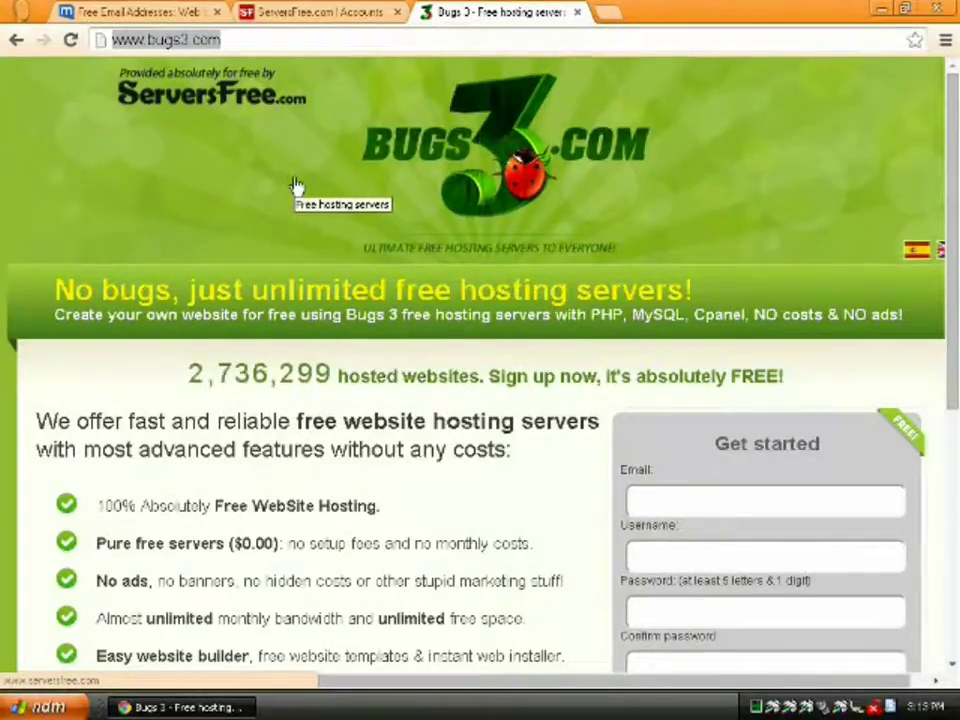
pyautogui.write('dot.tk/en/index.html?lang=en')
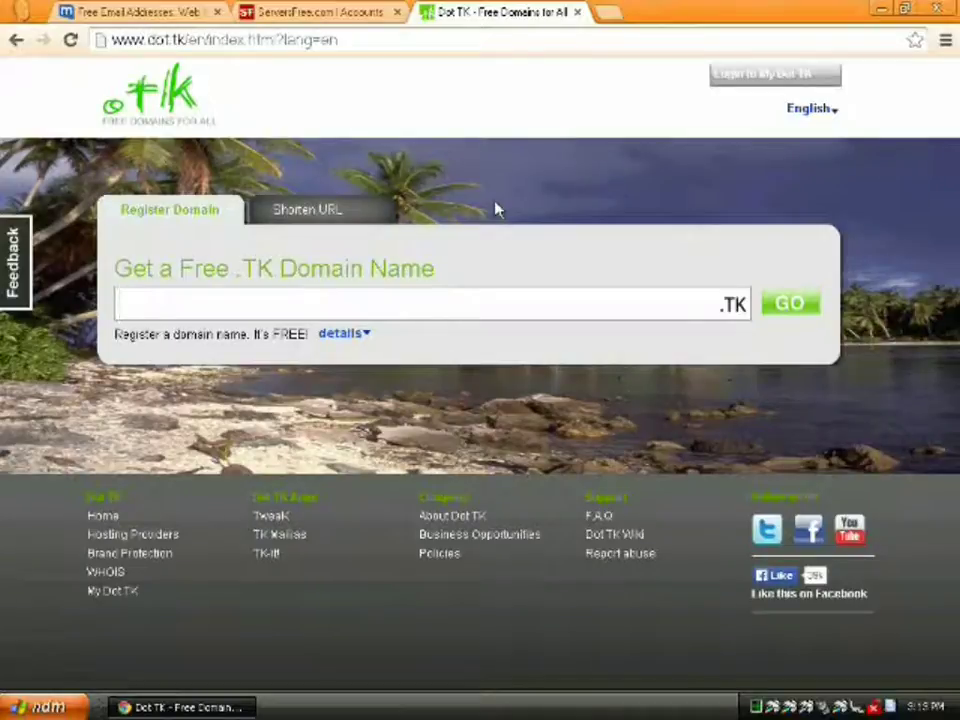
# - Register penguinrobot.tk on Dot TK using your own DNS servers, then return to ServersFree
pyautogui.write('penguinrobot')
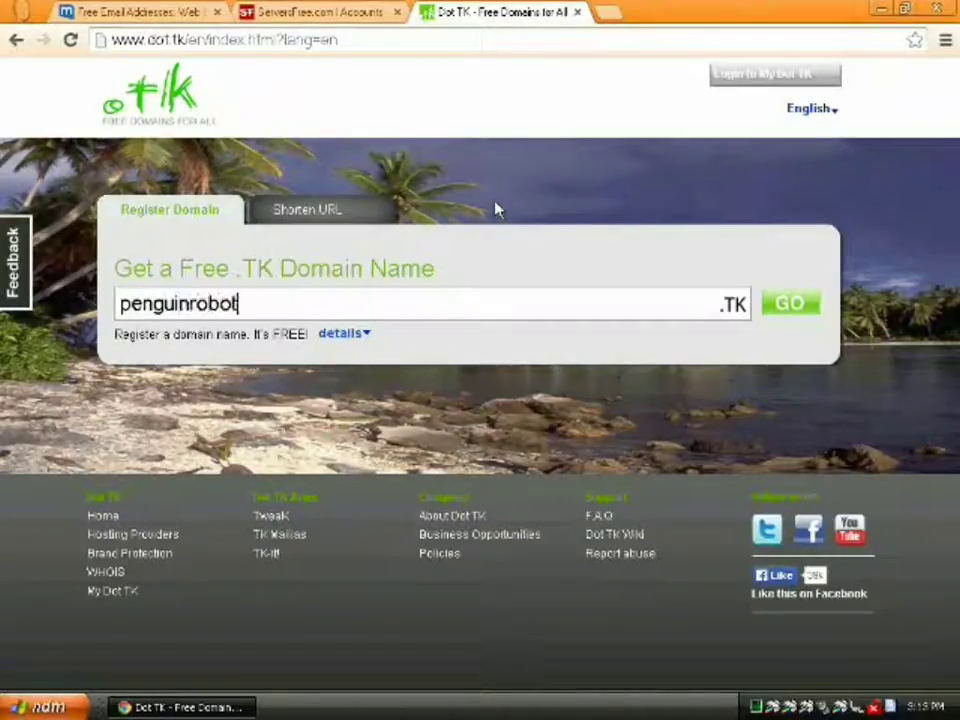
pyautogui.click(790, 306)
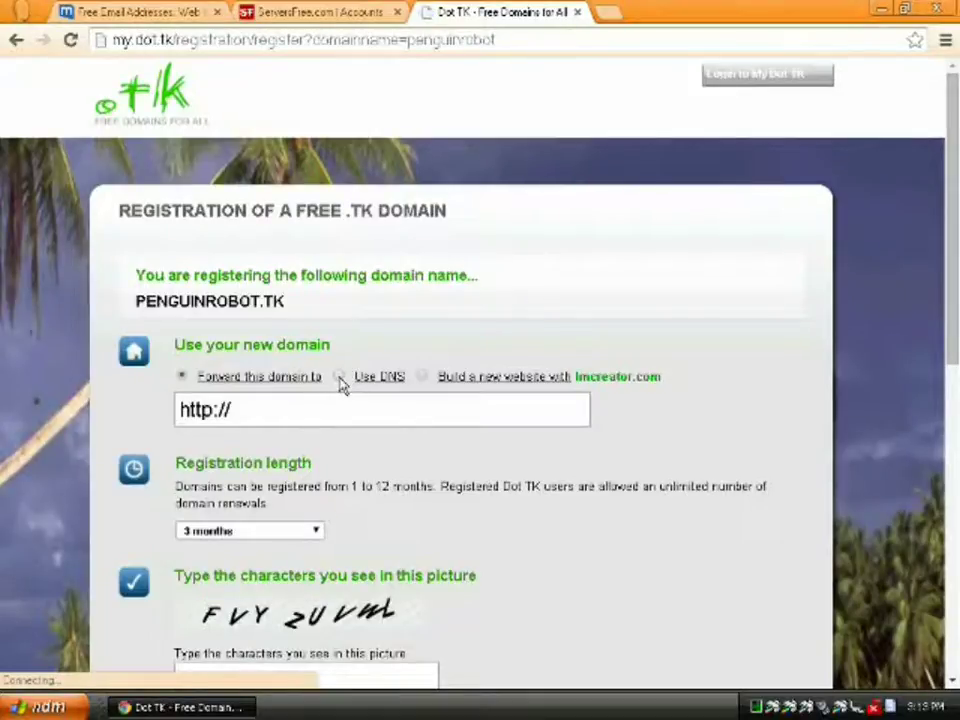
pyautogui.click(341, 379)
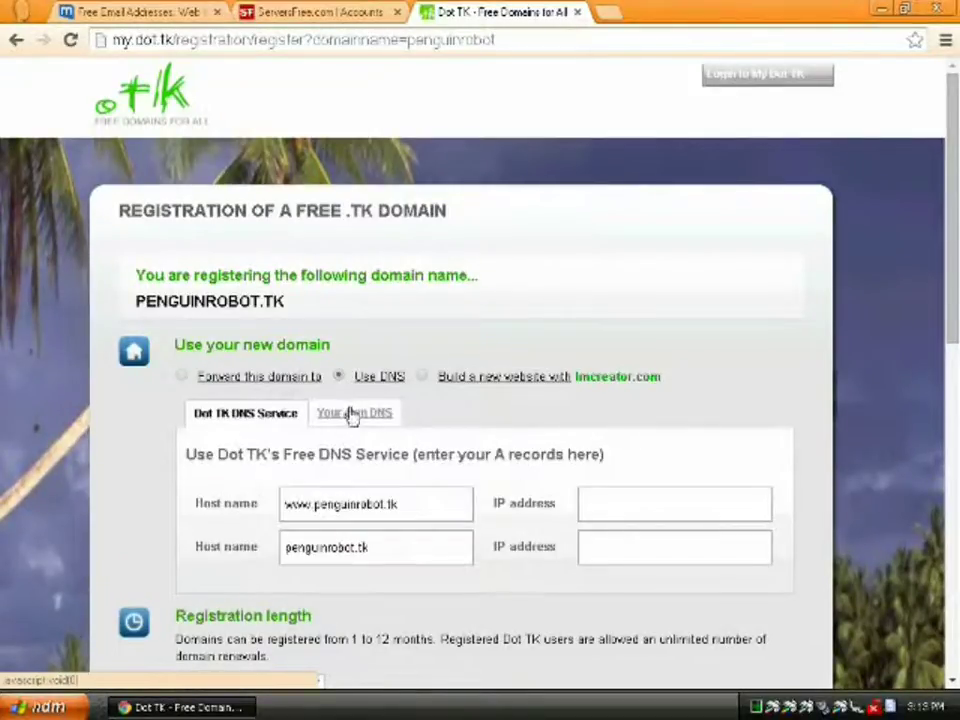
pyautogui.click(352, 416)
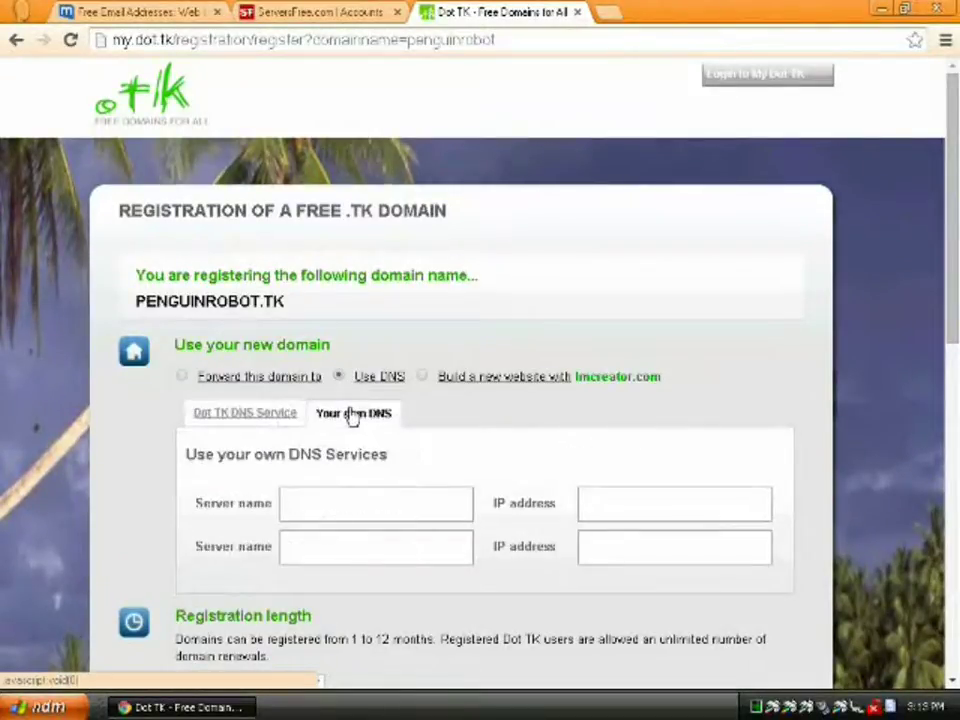
pyautogui.click(298, 14)
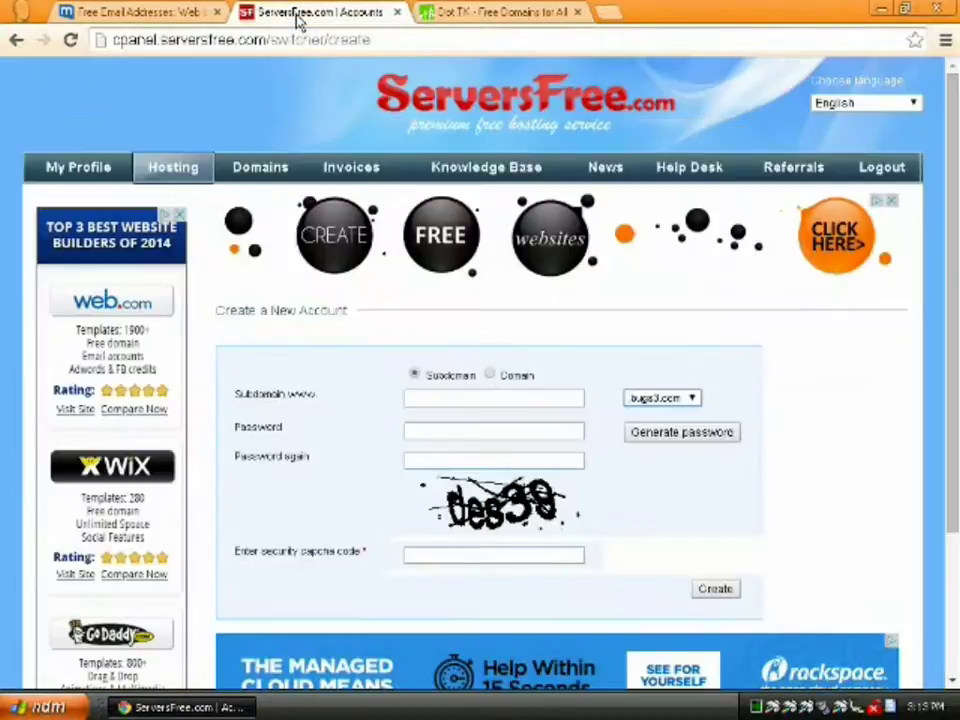
# - Choose a full domain, enter penguinrobot.tk, and type the account password twice
pyautogui.click(489, 376)
pyautogui.click(489, 396)
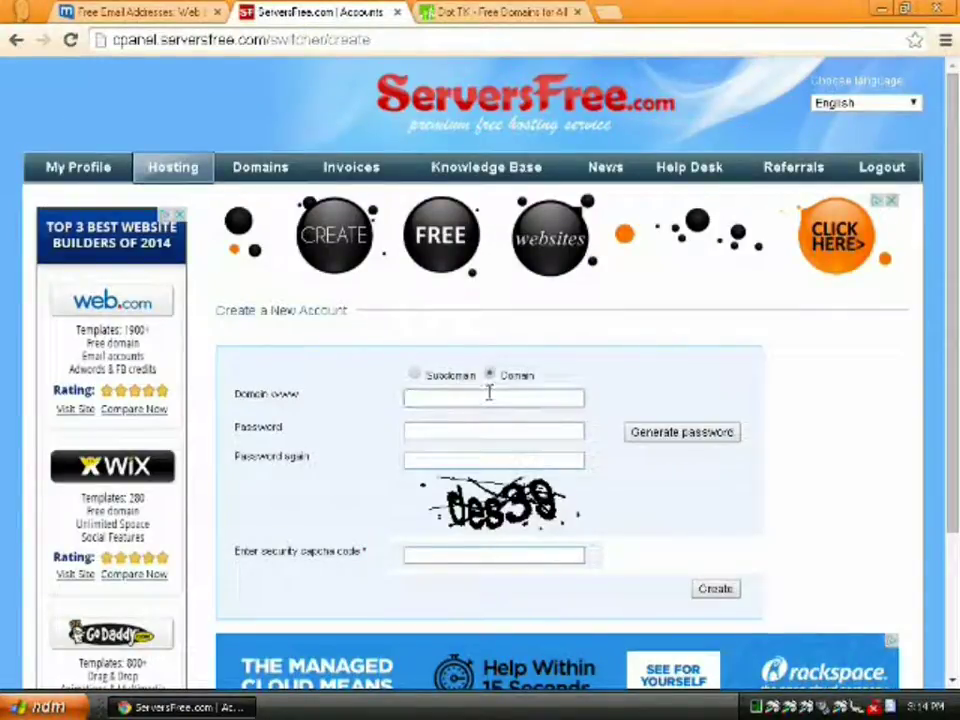
pyautogui.write('penguinro')
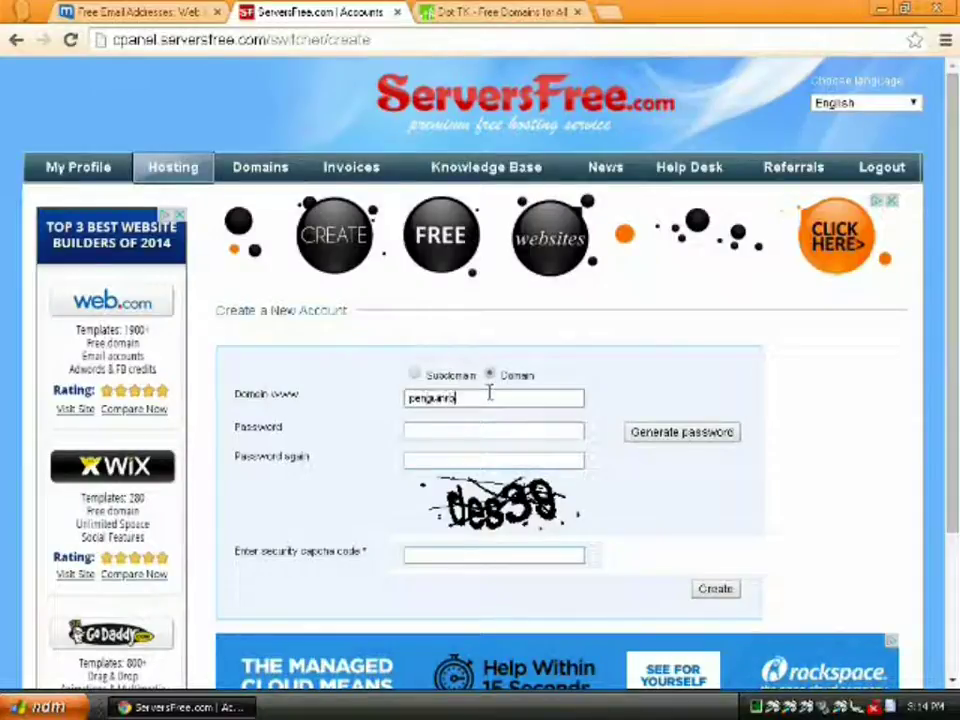
pyautogui.write('bot.tk')
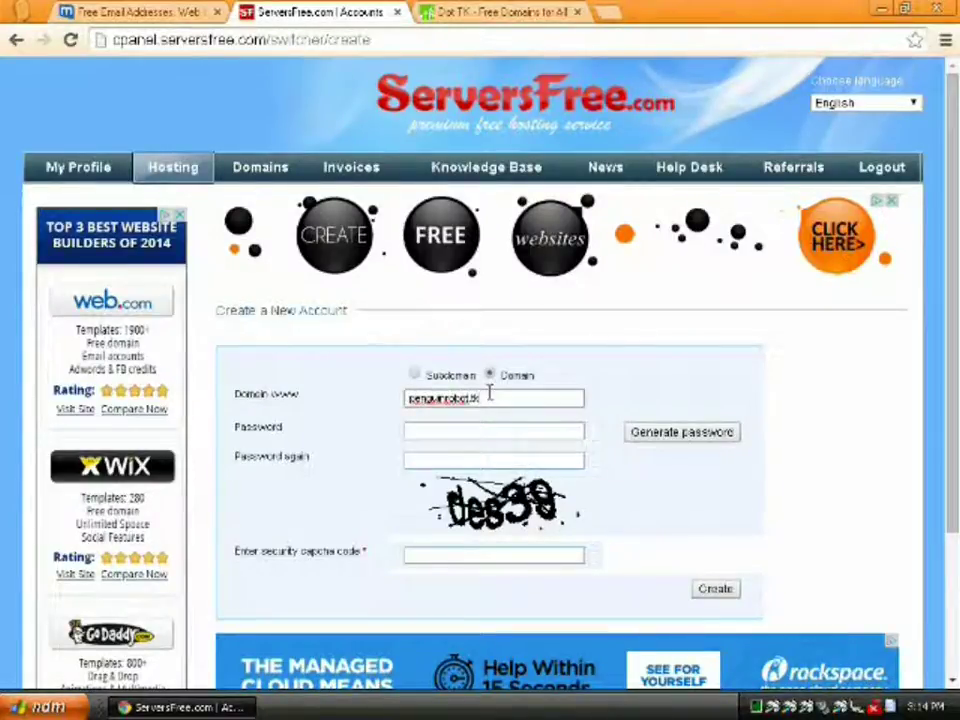
pyautogui.click(433, 430)
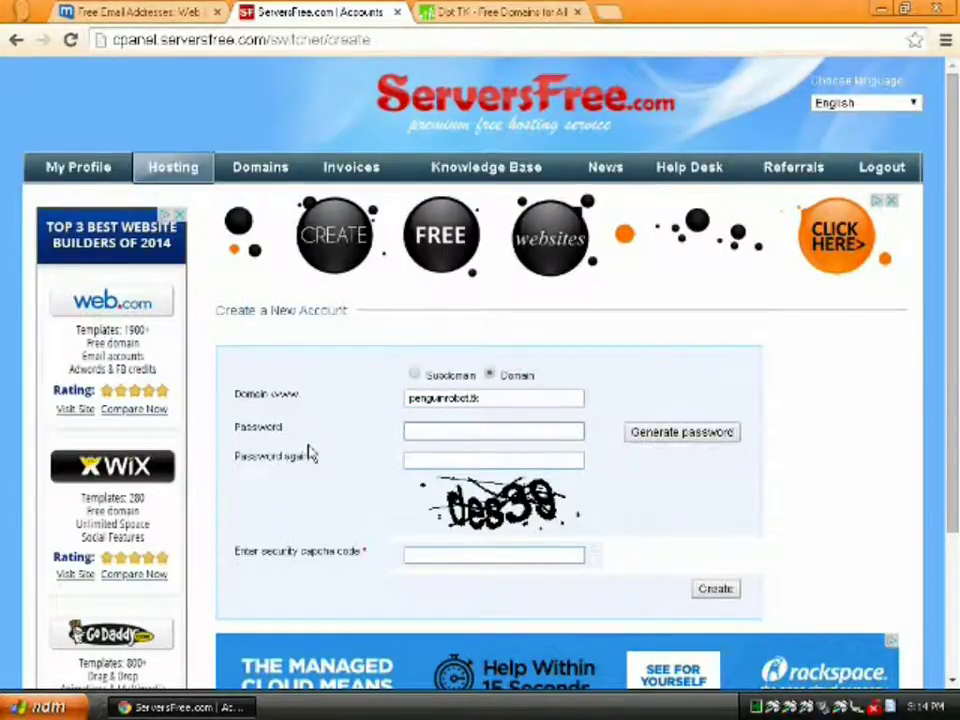
pyautogui.press('BackSpace')
pyautogui.press('BackSpace')
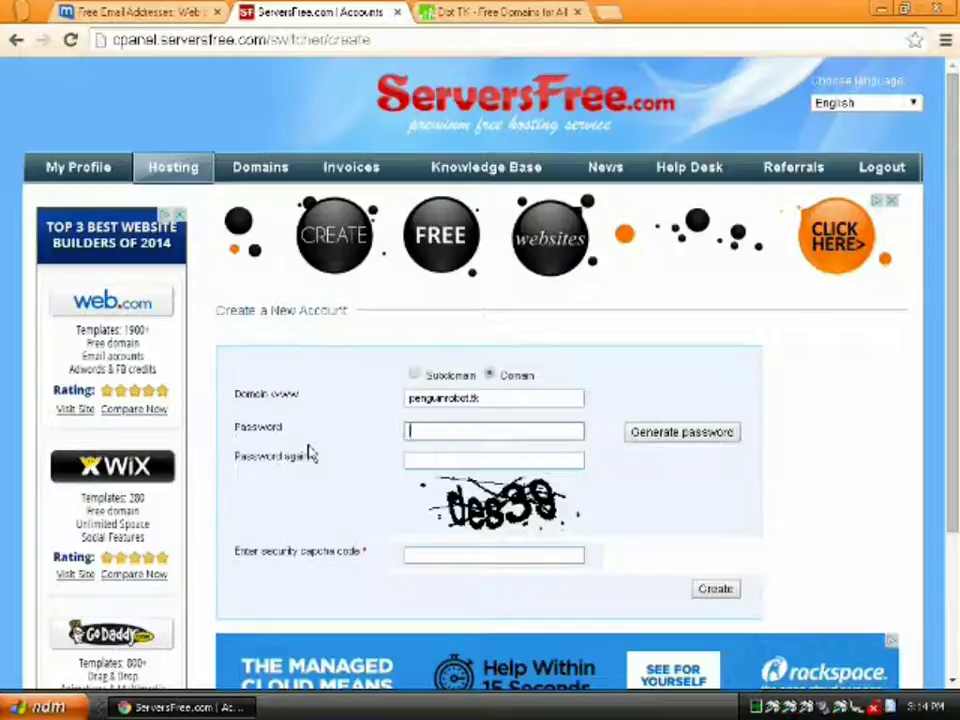
pyautogui.write('••')
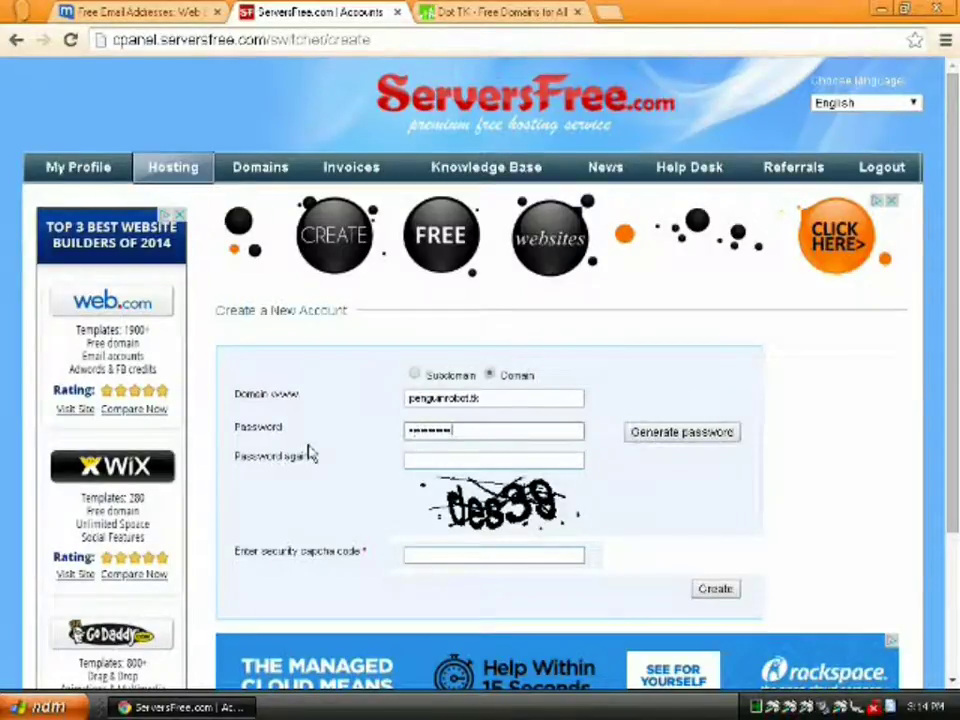
pyautogui.write('•')
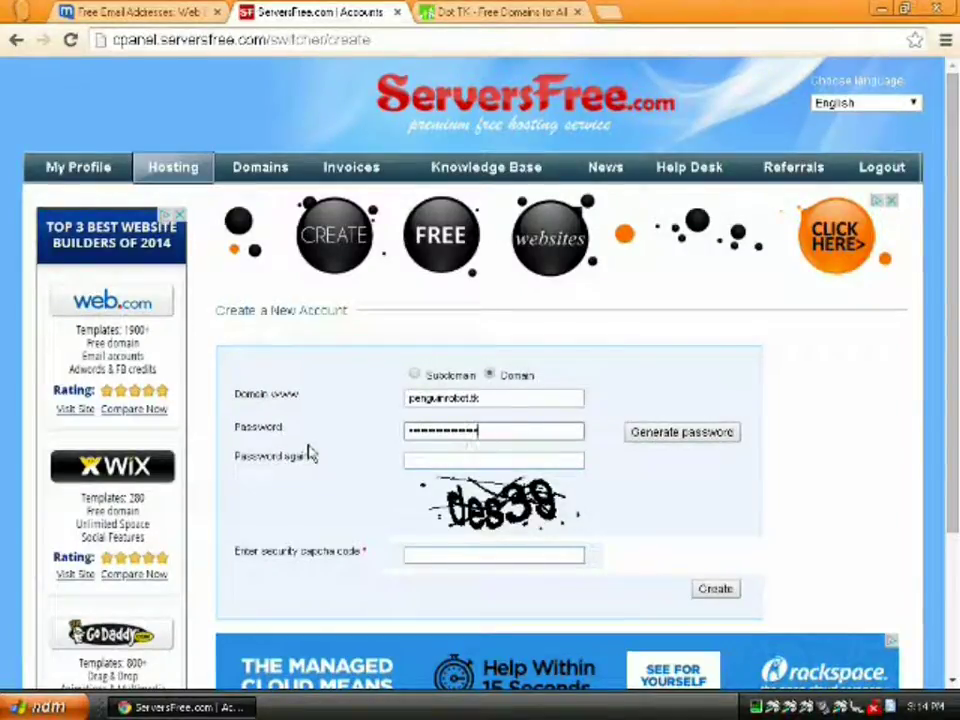
pyautogui.press('Tab')
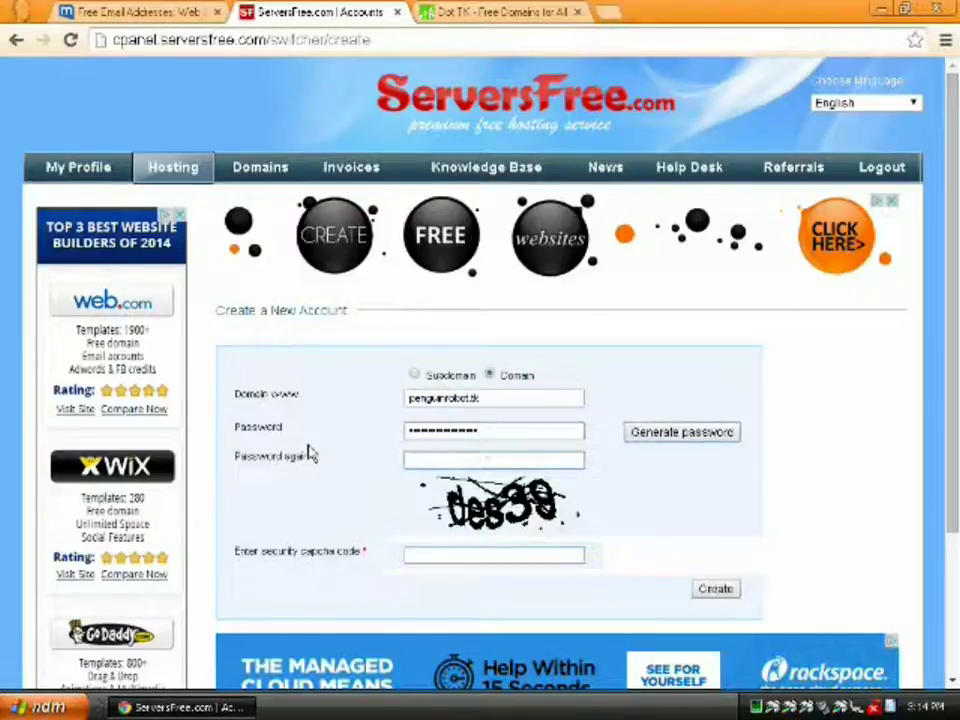
pyautogui.write('•••')
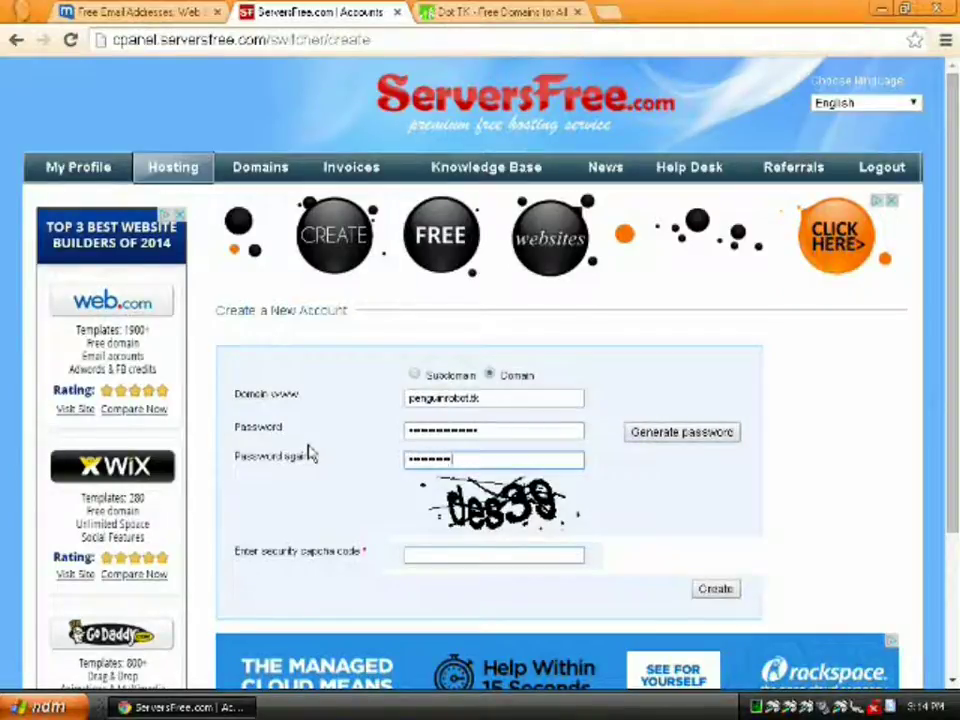
pyautogui.write('•')
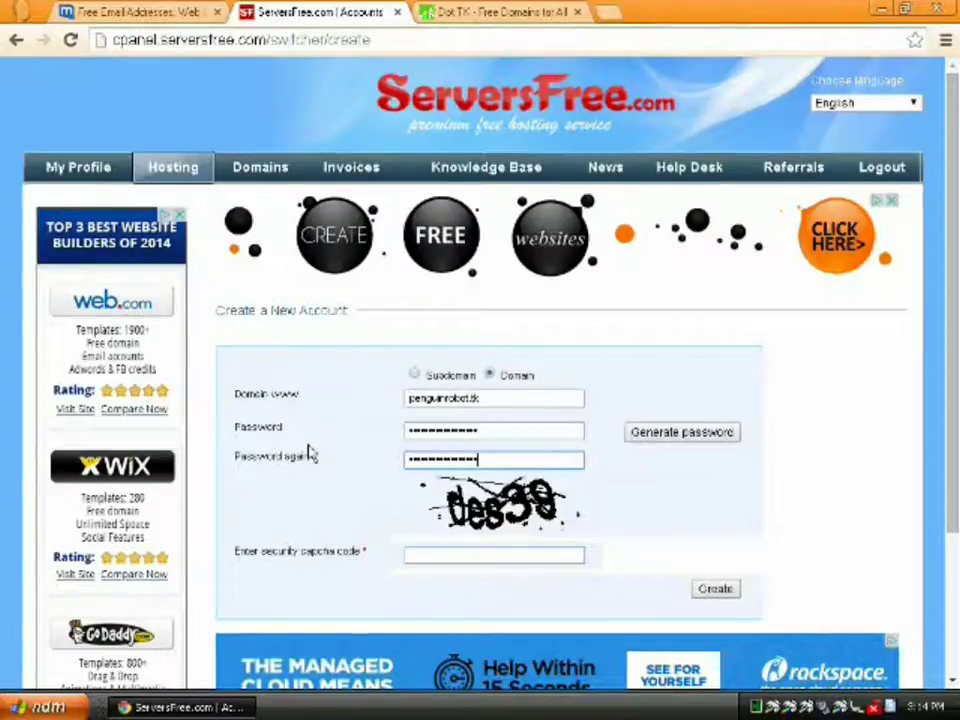
# - Enter the captcha, create the hosting account, view the result and let Chrome save the password
pyautogui.click(443, 556)
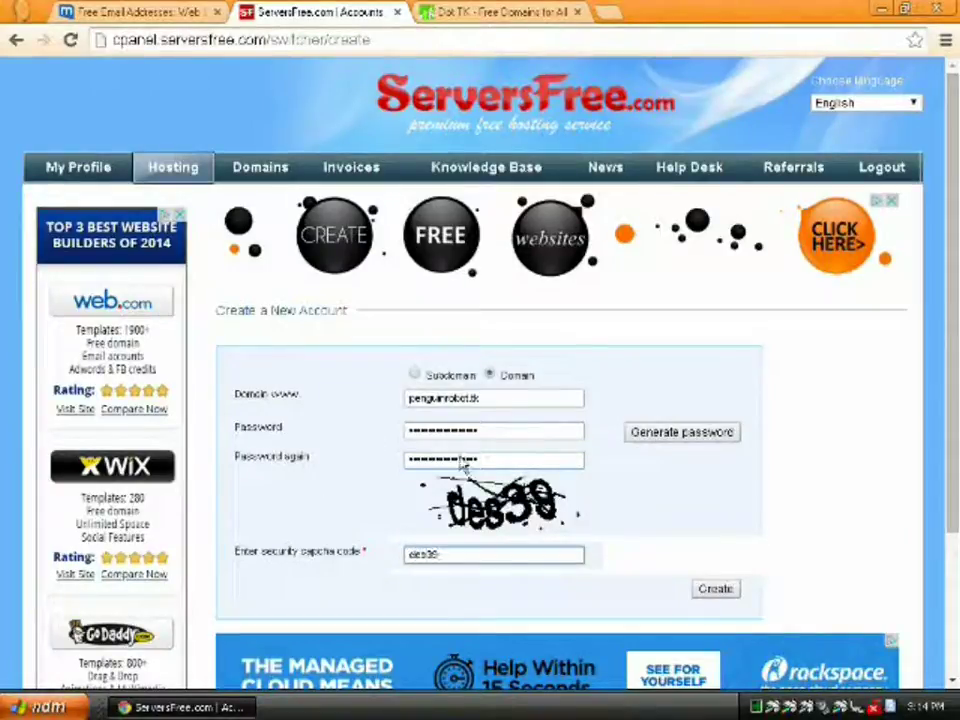
pyautogui.click(715, 589)
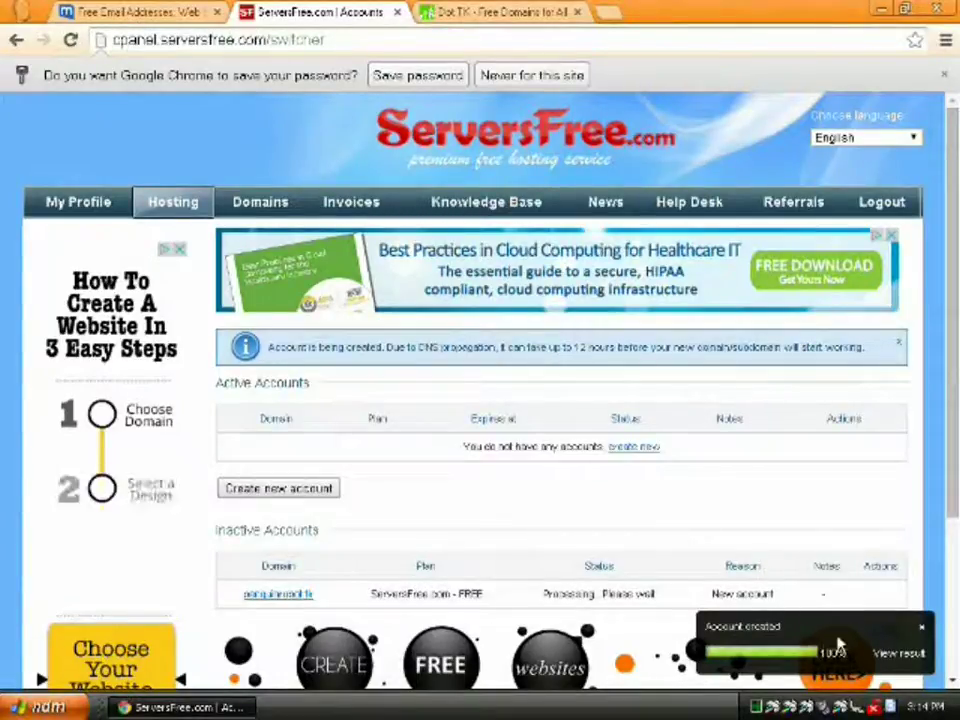
pyautogui.click(890, 655)
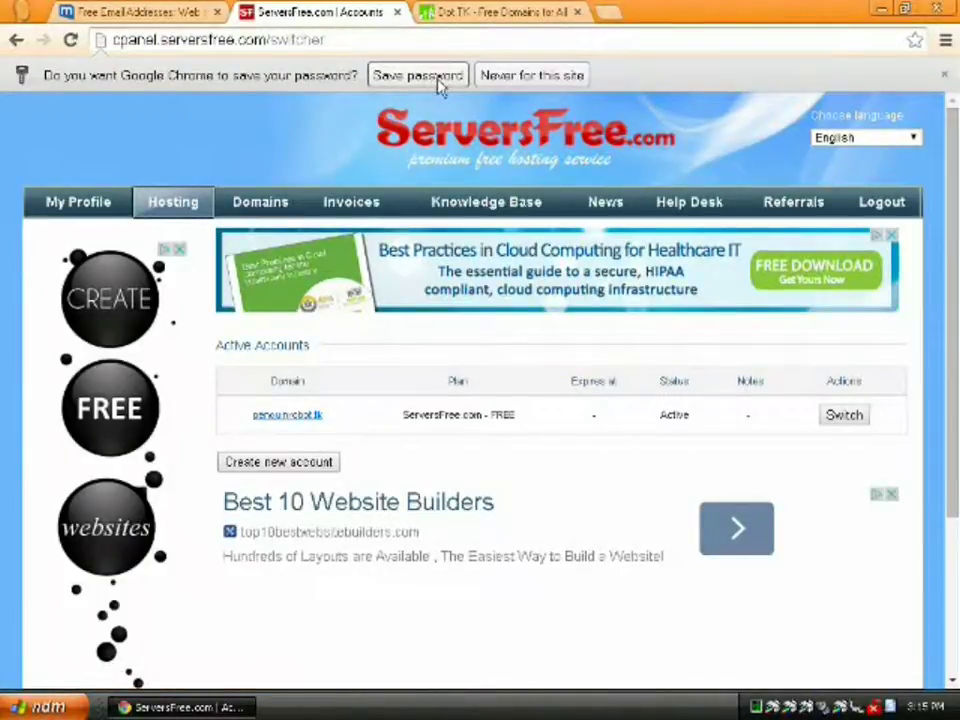
pyautogui.click(440, 82)
# - Open ServersFree's 'Free Account Activated' email from the mail.com inbox and scroll to its server details
pyautogui.click(137, 22)
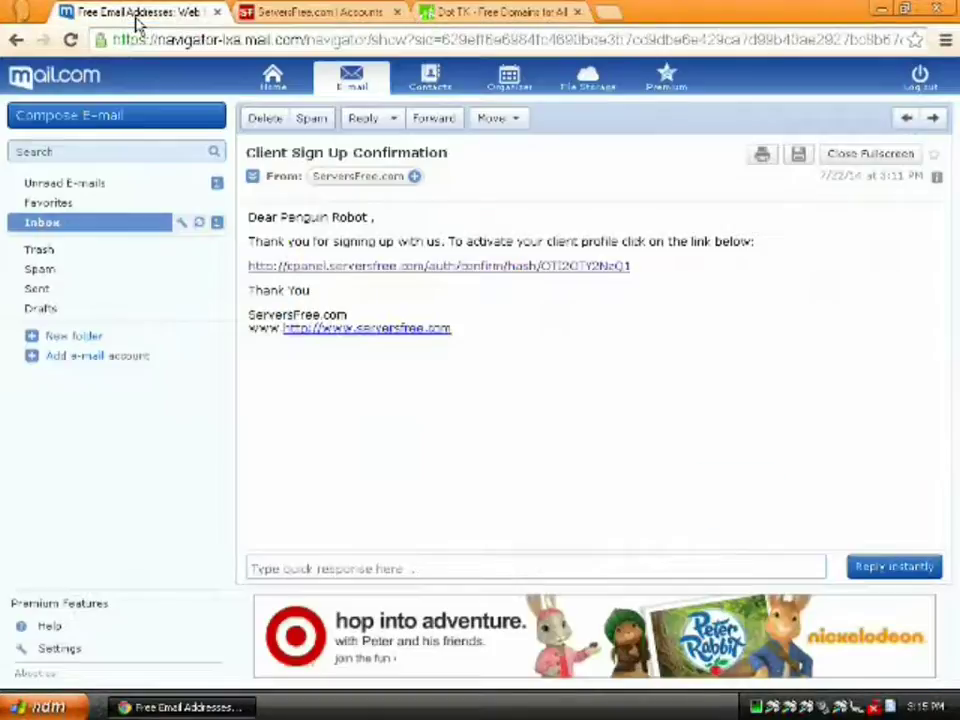
pyautogui.click(72, 224)
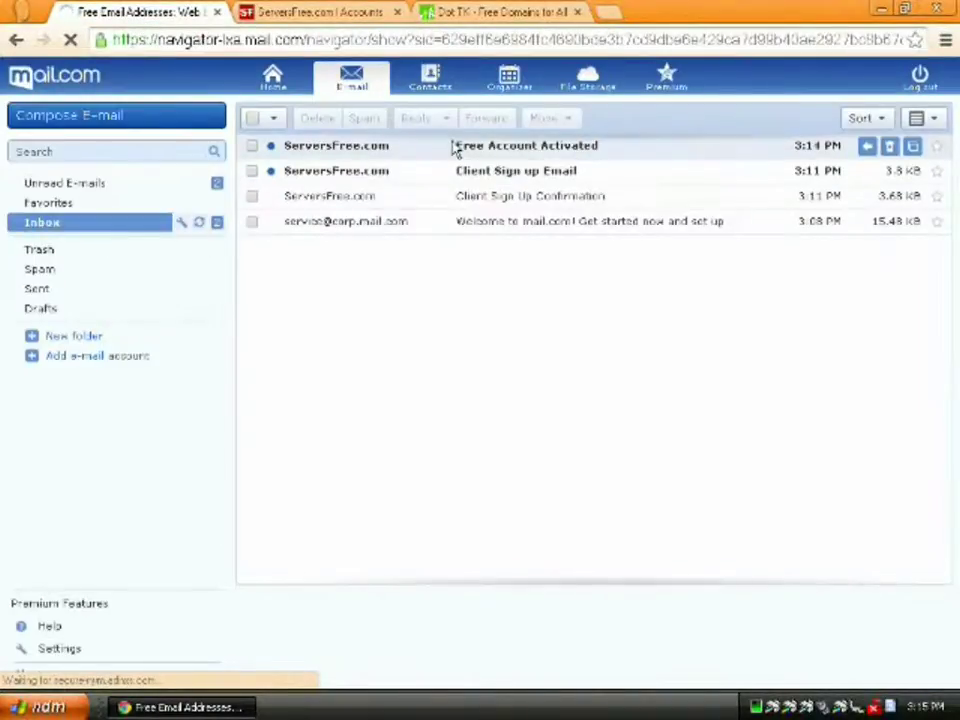
pyautogui.click(454, 146)
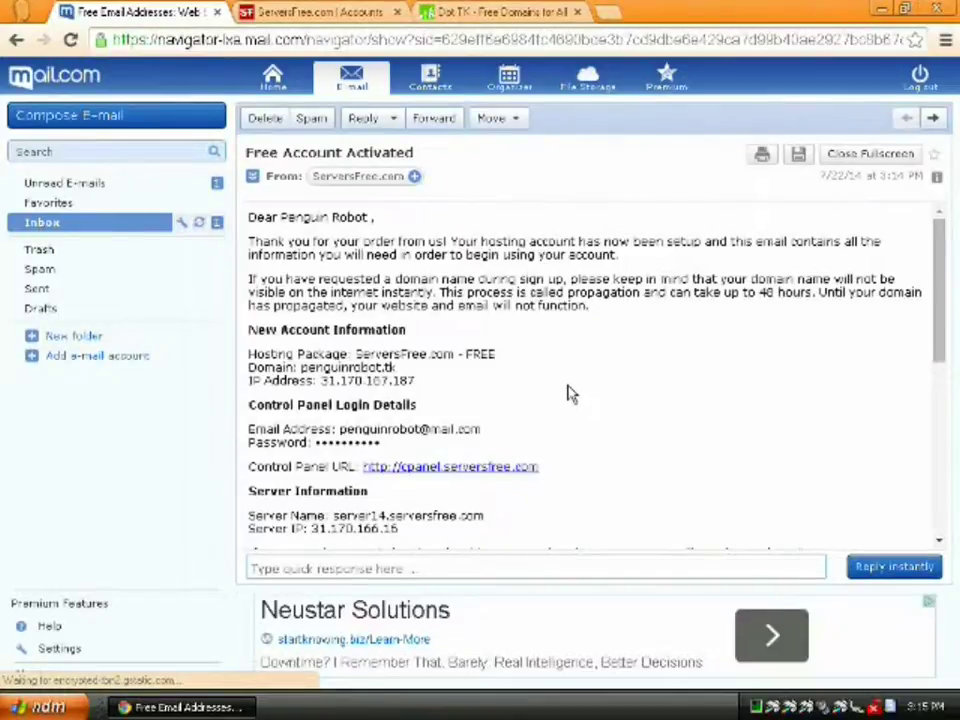
pyautogui.scroll(-1, 567, 397)
pyautogui.scroll(-2, 567, 397)
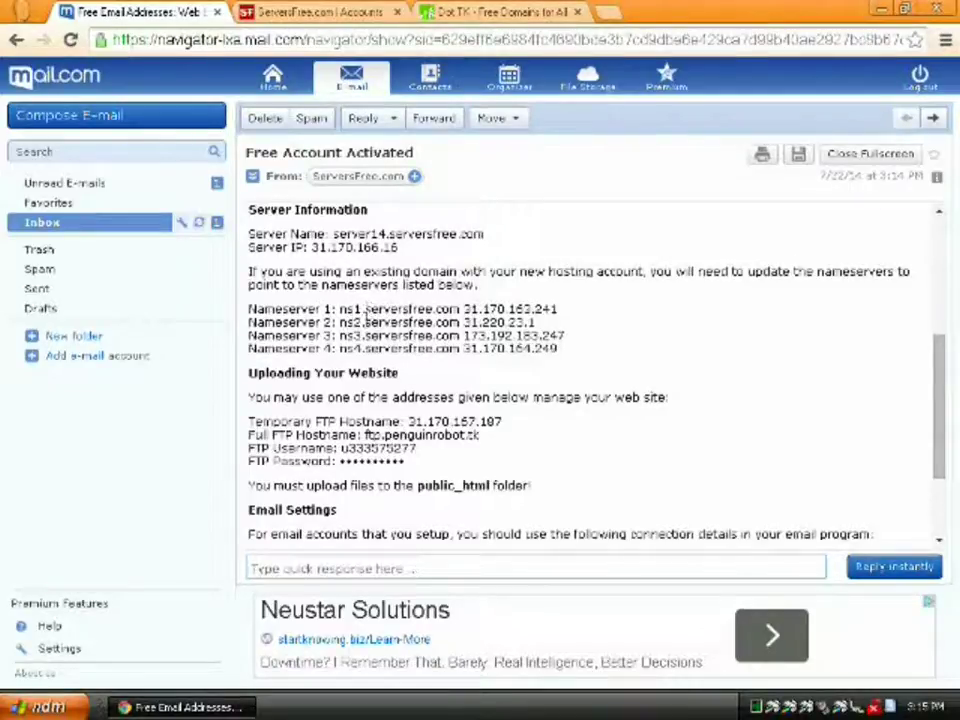
# - Enter ns1.serversfree.com and ns2.serversfree.com as PENGUINROBOT.TK's own DNS name servers
pyautogui.click(478, 12)
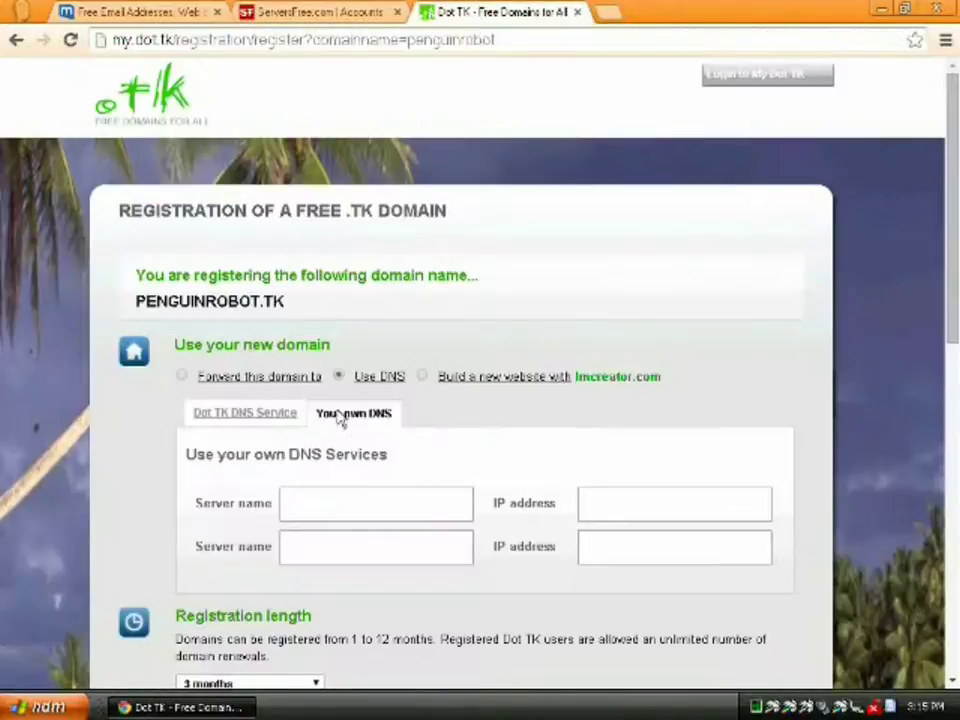
pyautogui.click(344, 511)
pyautogui.write('ns1.ser')
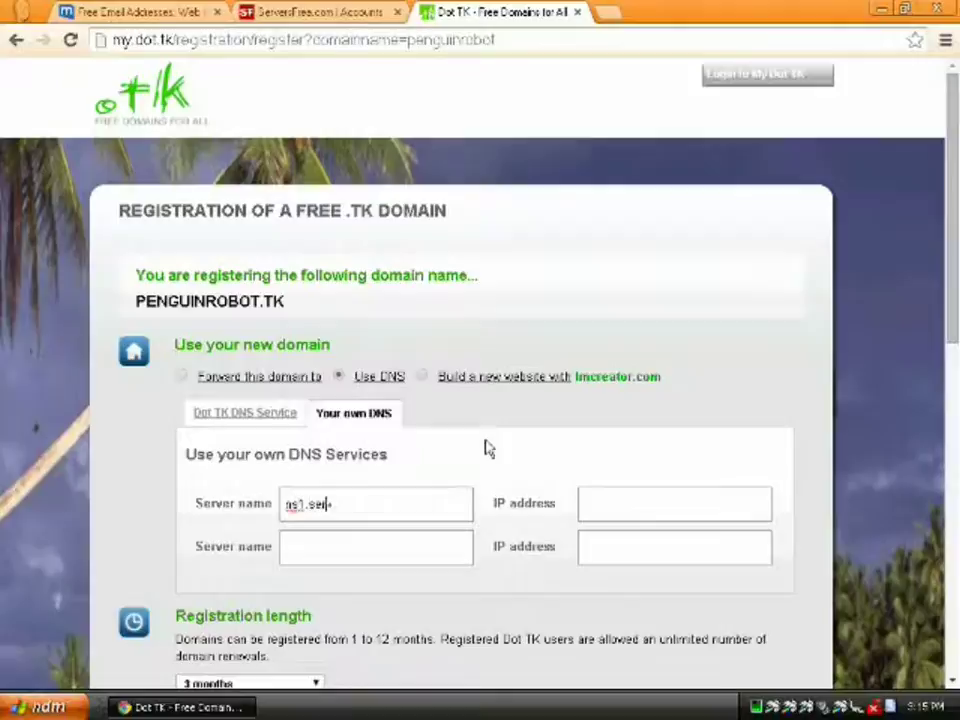
pyautogui.write('versfree.com')
pyautogui.press('Tab')
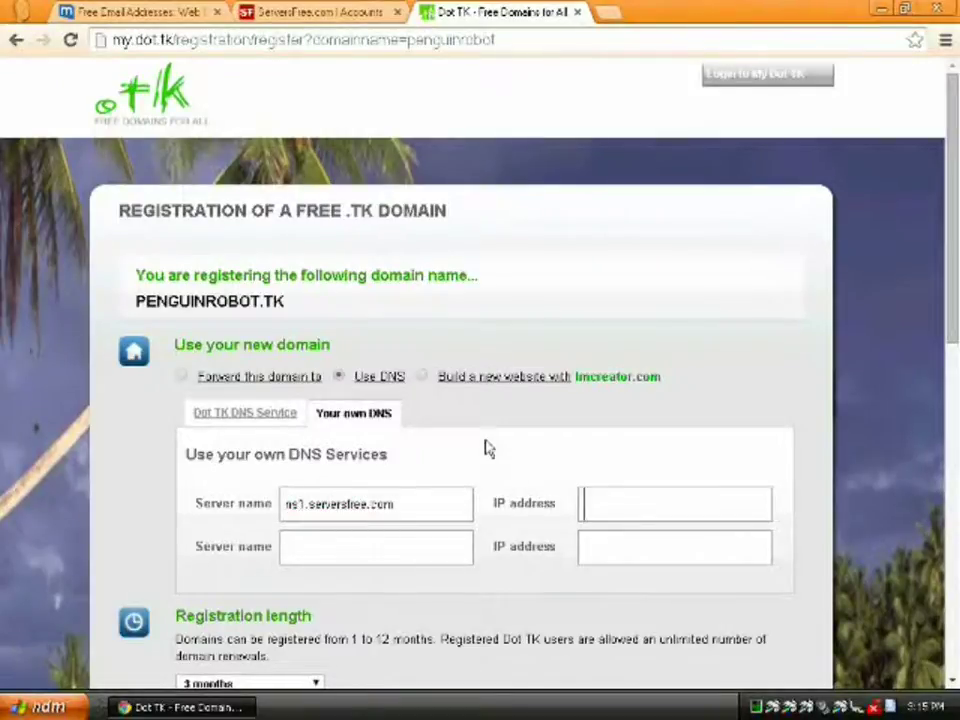
pyautogui.press('Tab')
pyautogui.write('ns2.server')
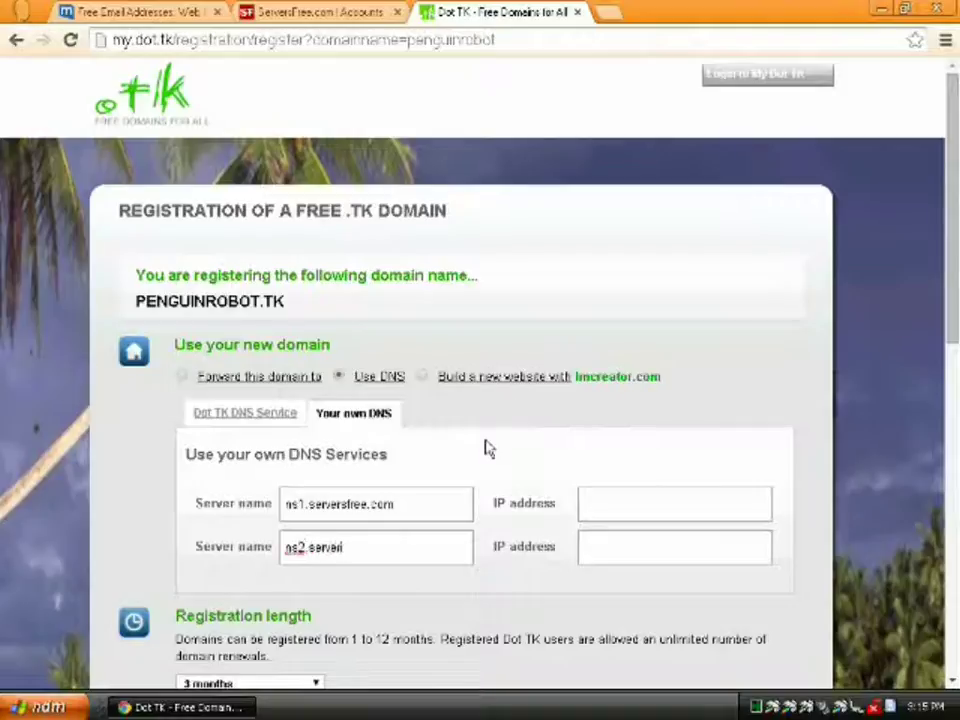
pyautogui.write('sfree.com')
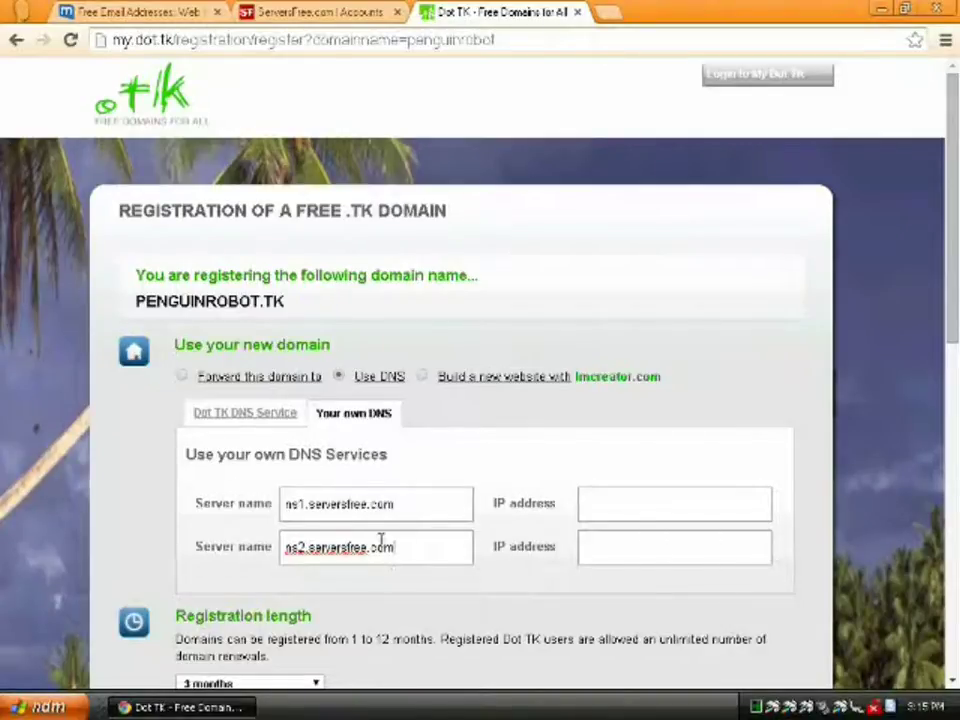
# - Choose a 12-month registration length and enter the picture verification characters
pyautogui.scroll(-1, 515, 548)
pyautogui.scroll(-1, 515, 548)
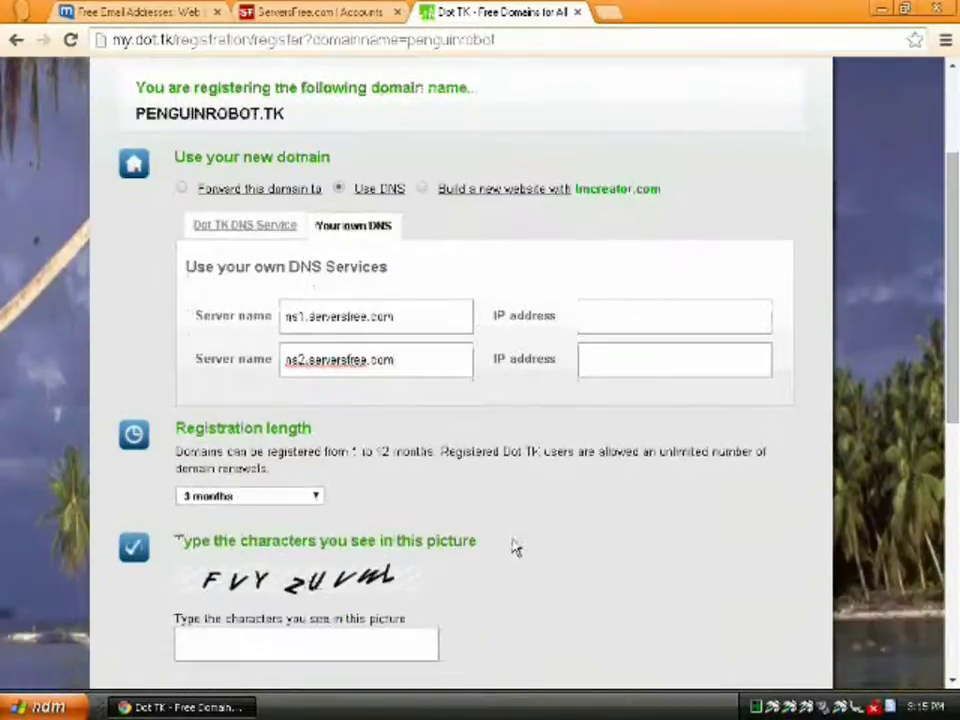
pyautogui.click(261, 495)
pyautogui.click(252, 658)
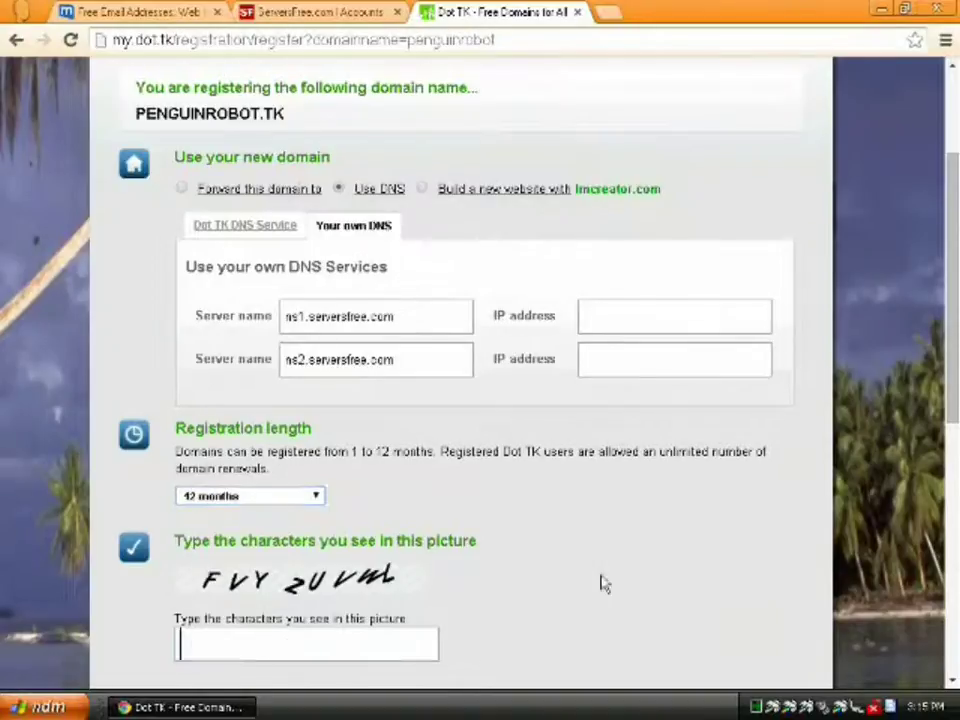
pyautogui.write('FV')
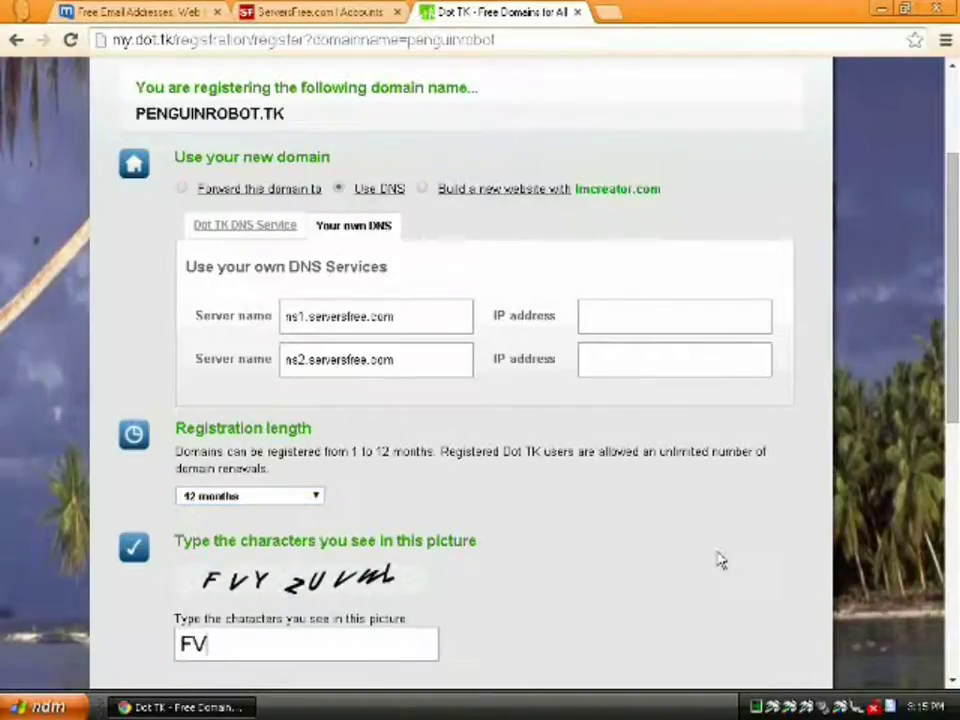
pyautogui.write('YZ')
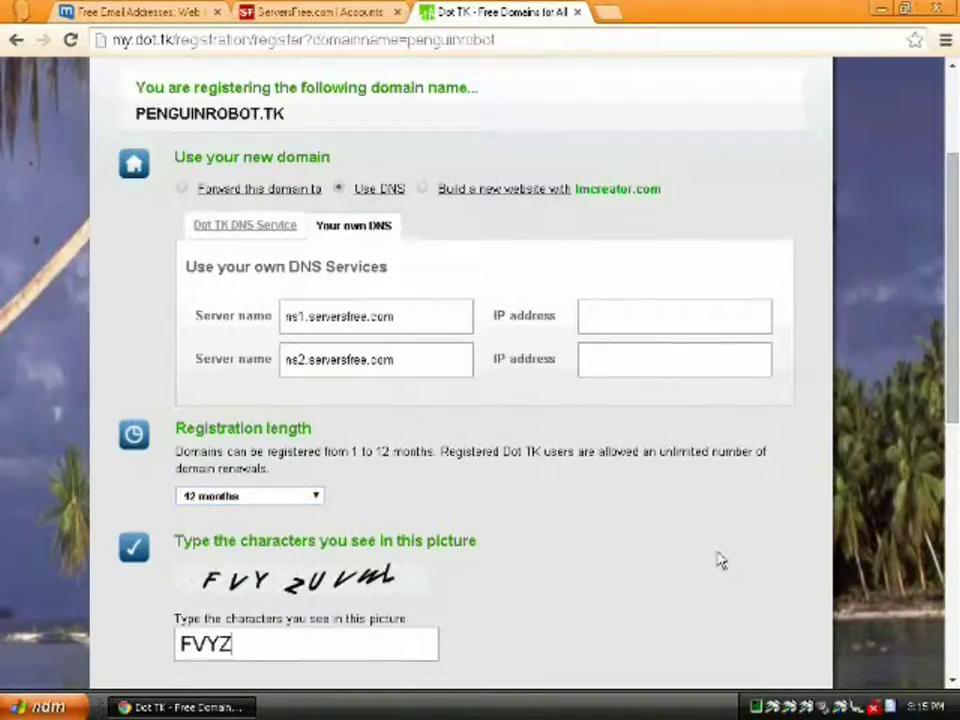
pyautogui.write('UVWL')
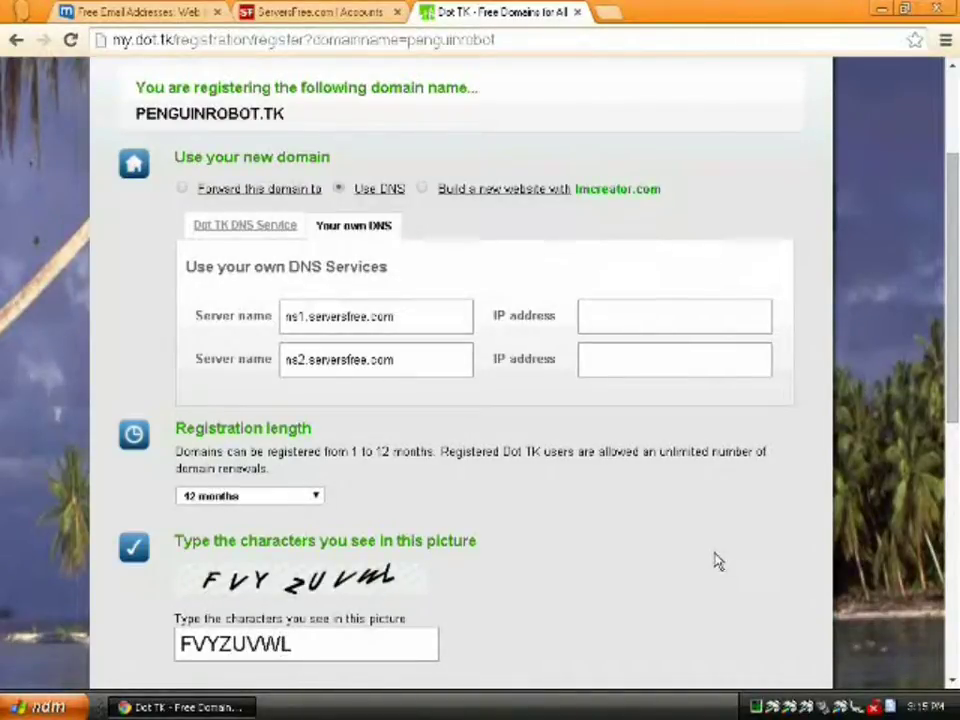
pyautogui.scroll(-3, 716, 561)
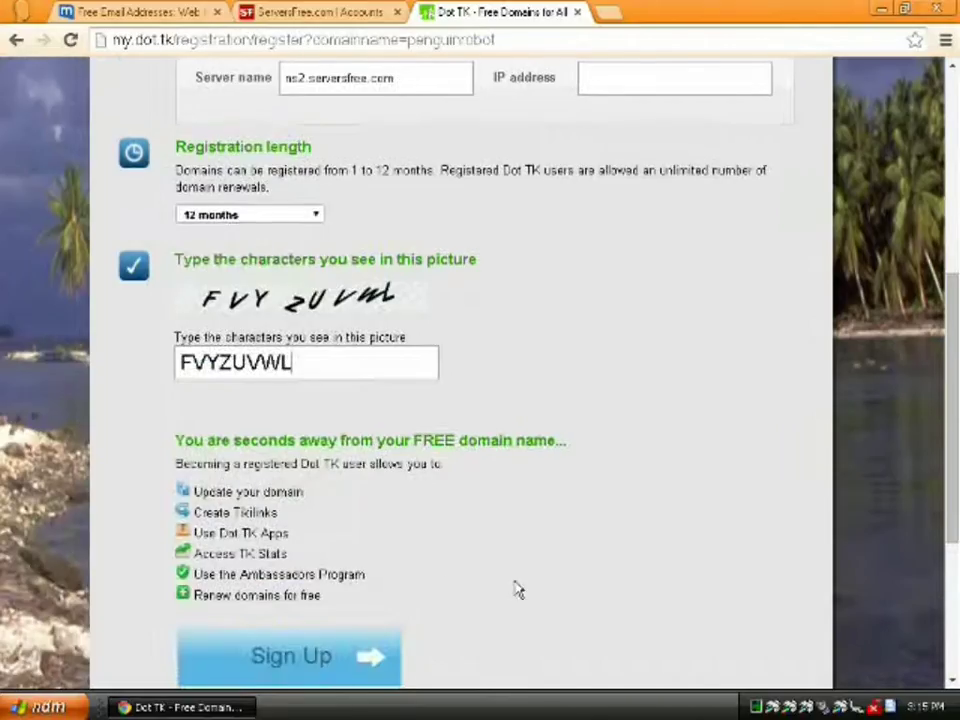
# - Turn off sharing the new domain and sign up with the contact e-mail address
pyautogui.click(316, 655)
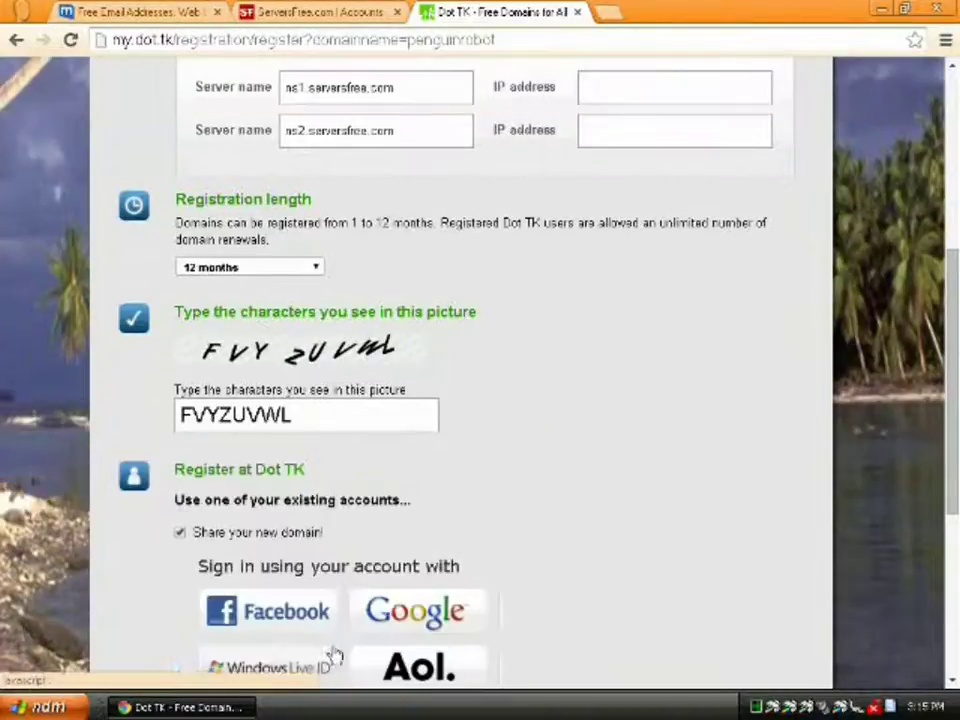
pyautogui.scroll(-1, 454, 580)
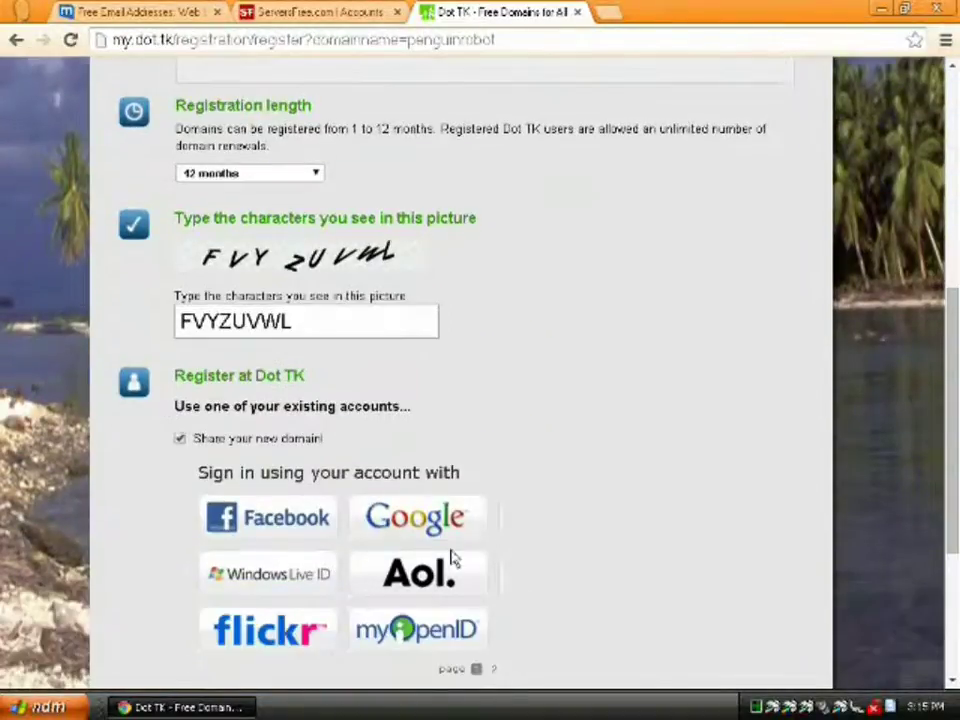
pyautogui.click(179, 438)
pyautogui.scroll(-3, 634, 551)
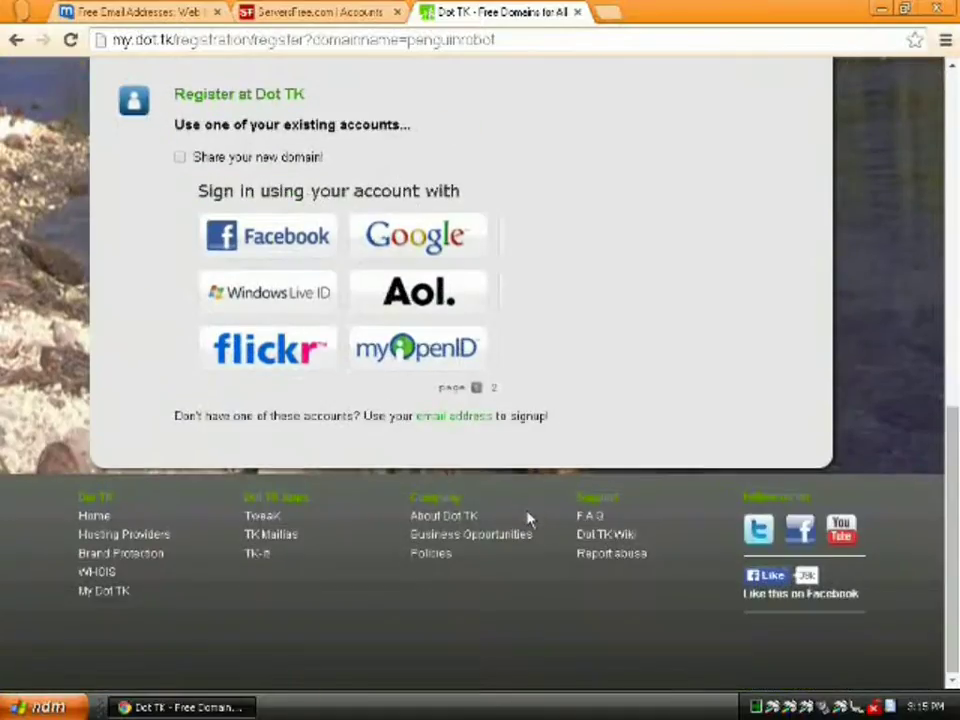
pyautogui.click(444, 417)
pyautogui.click(386, 480)
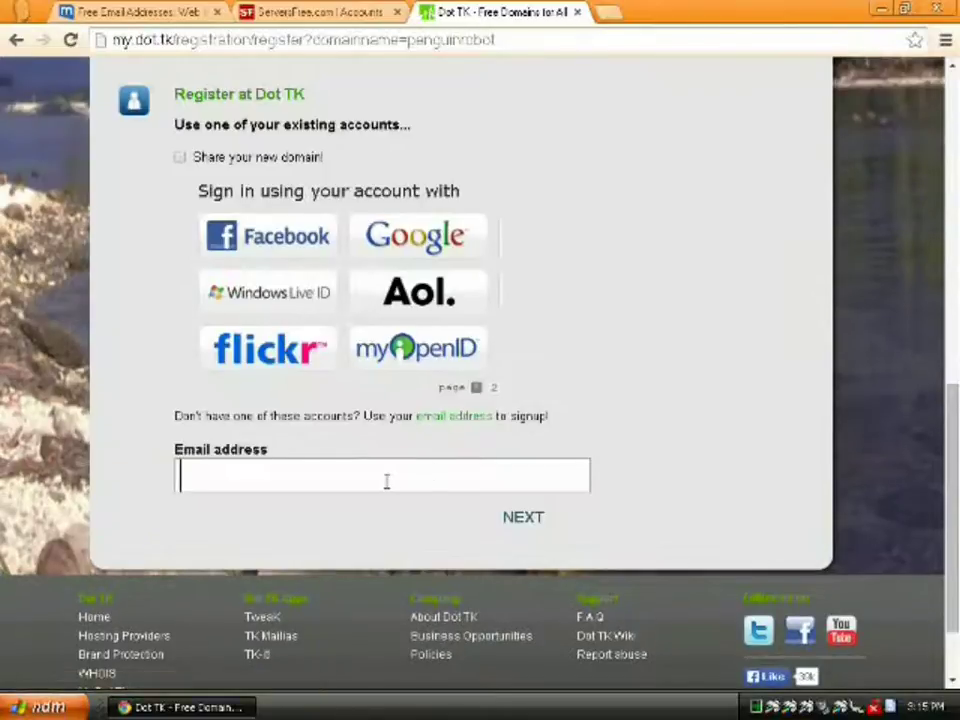
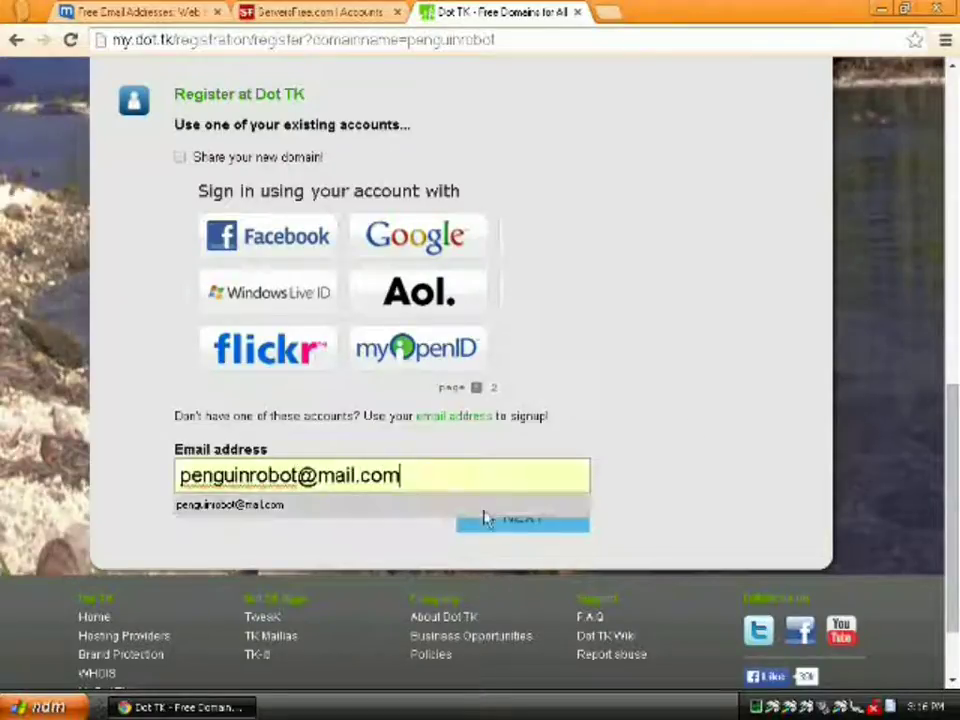
pyautogui.click(511, 530)
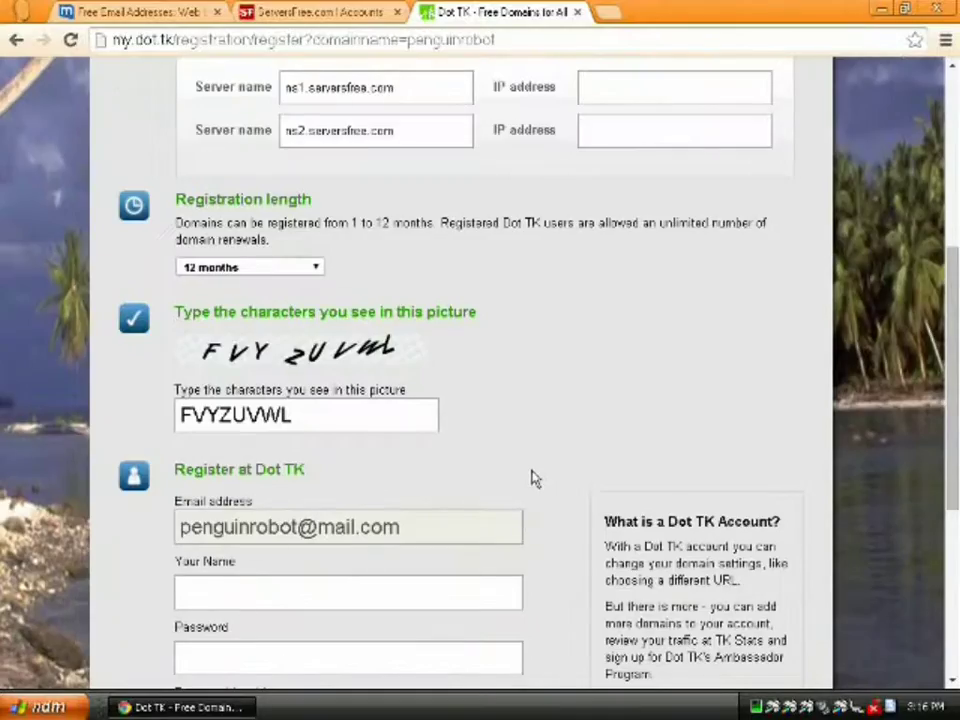
# - Fill in the account holder's name and enter the account password twice
pyautogui.scroll(-2, 500, 550)
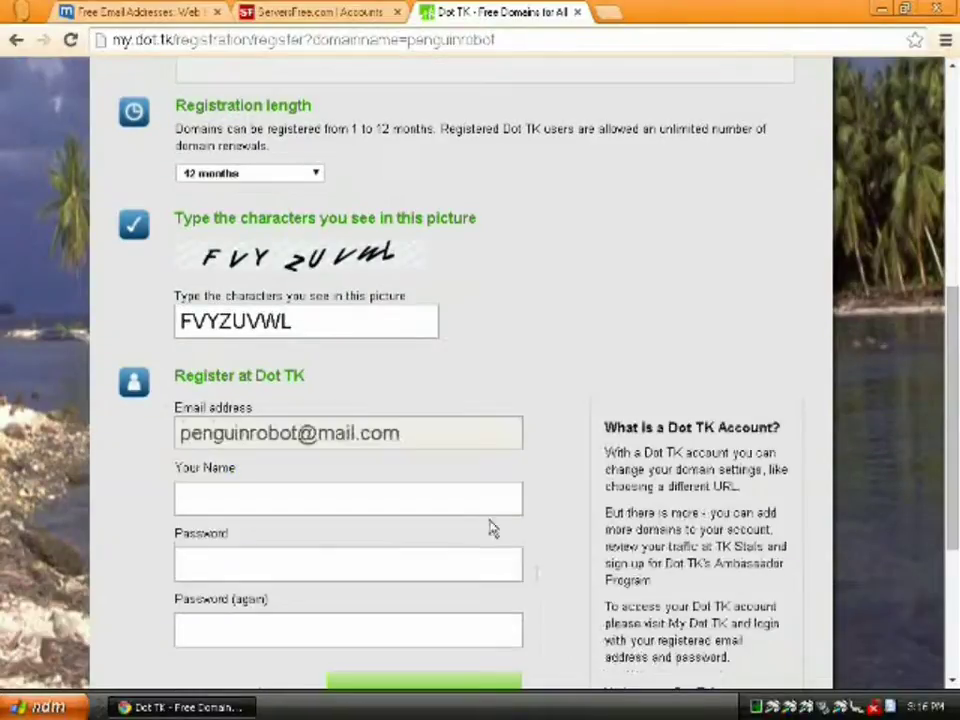
pyautogui.click(401, 399)
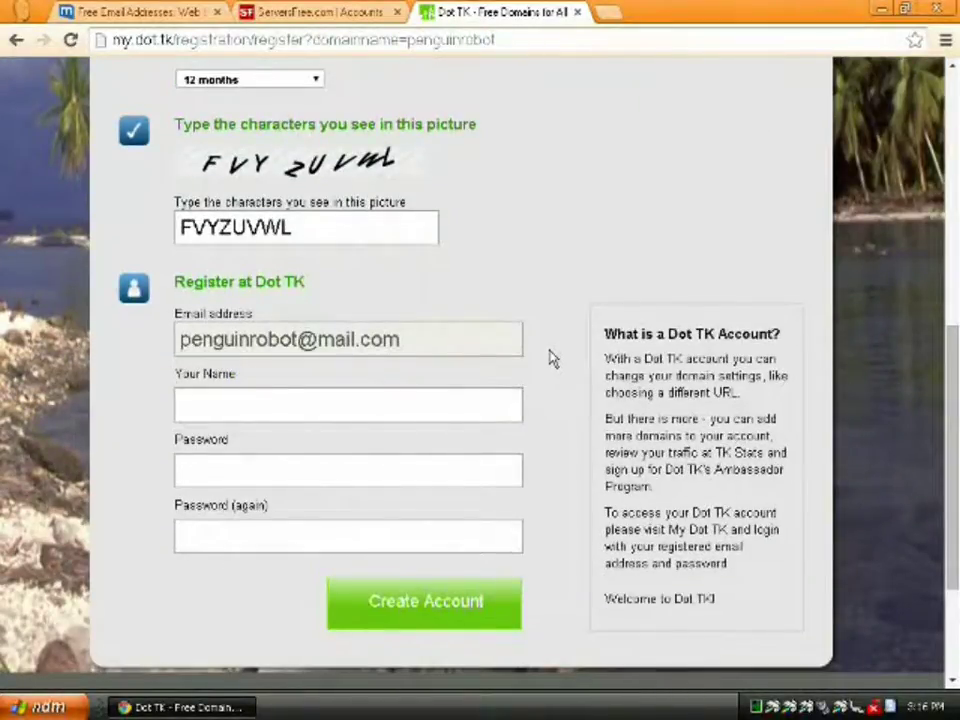
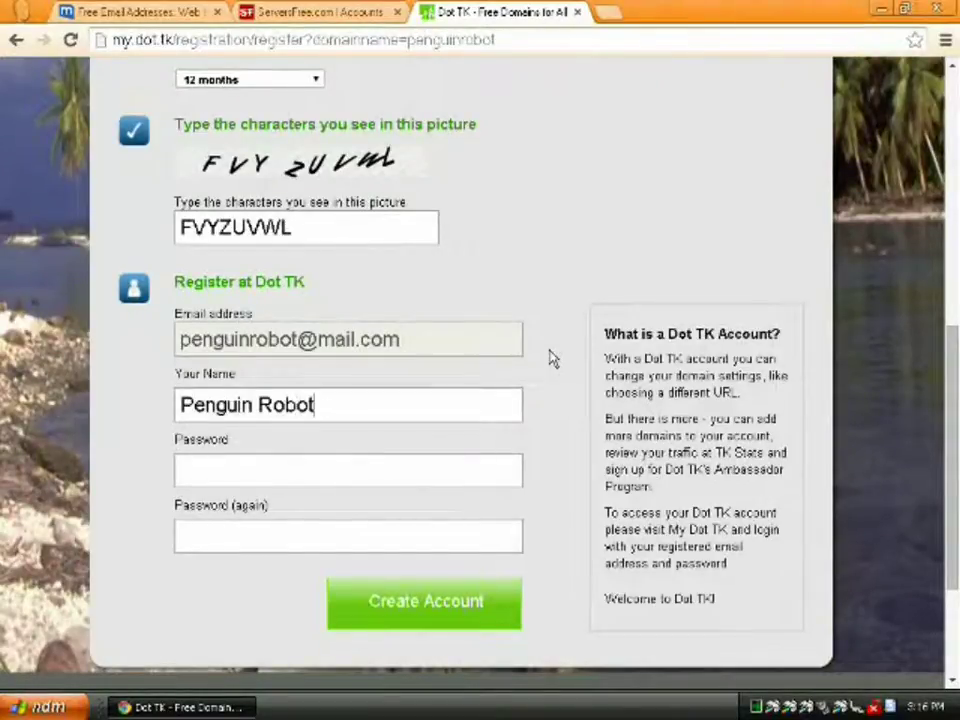
pyautogui.press('Tab')
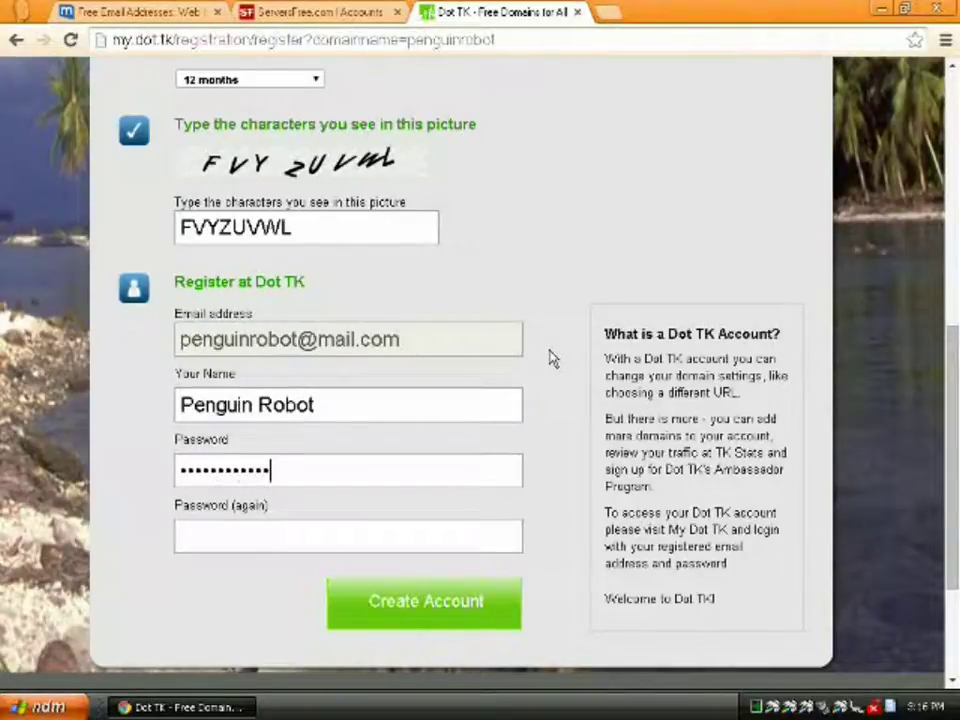
pyautogui.press('Tab')
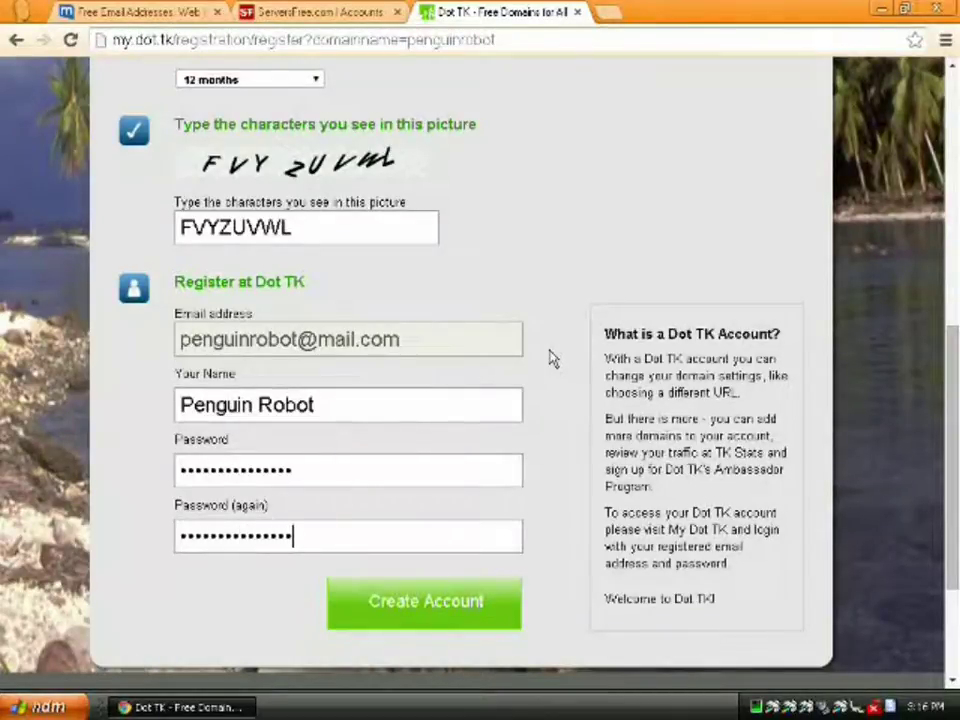
# - Create the Dot TK account, check the mail inbox, then return to the PENGUINROBOT.TK thank-you page
pyautogui.click(459, 615)
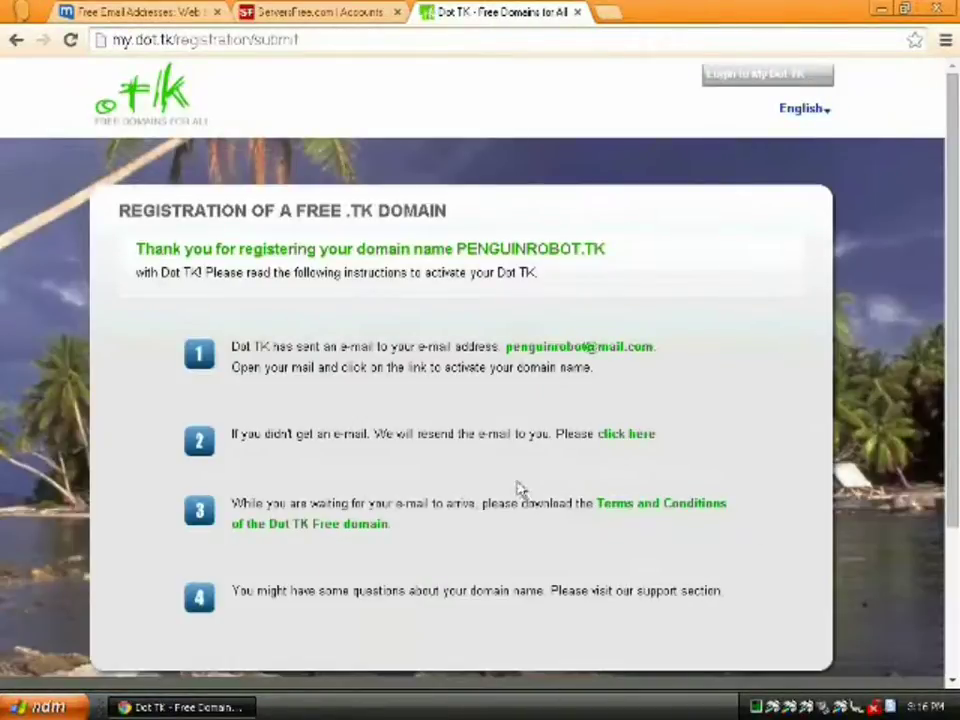
pyautogui.click(128, 12)
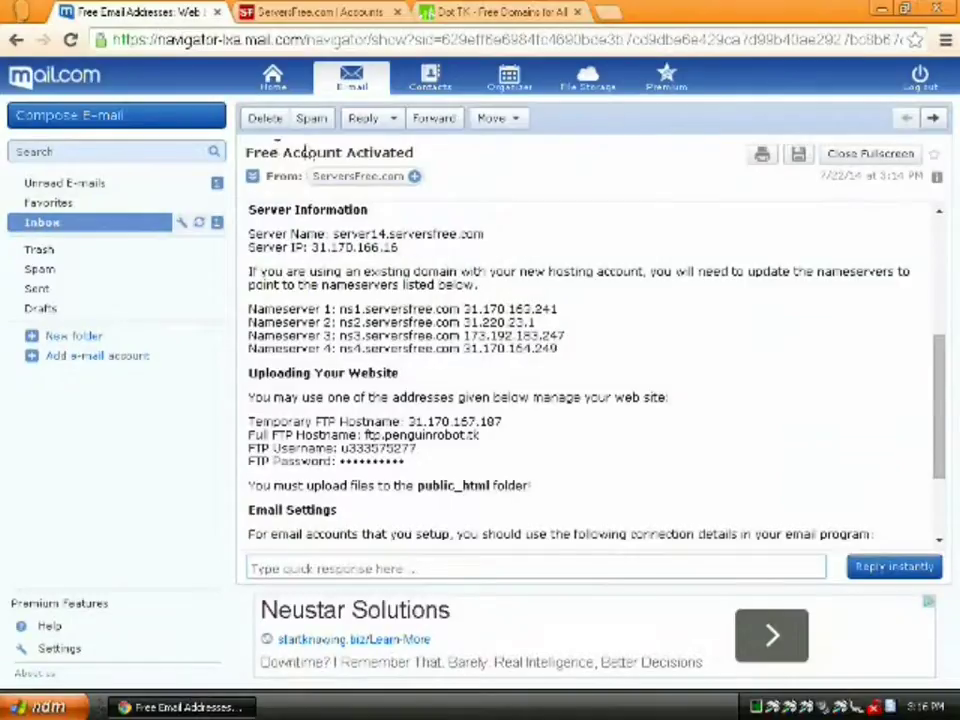
pyautogui.click(118, 225)
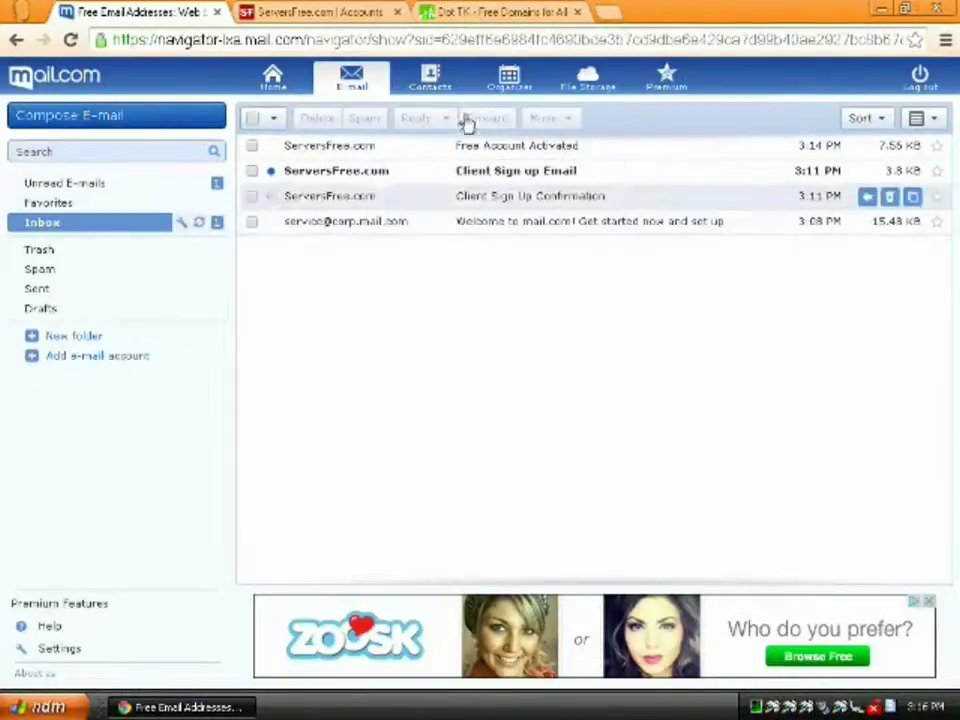
pyautogui.click(489, 14)
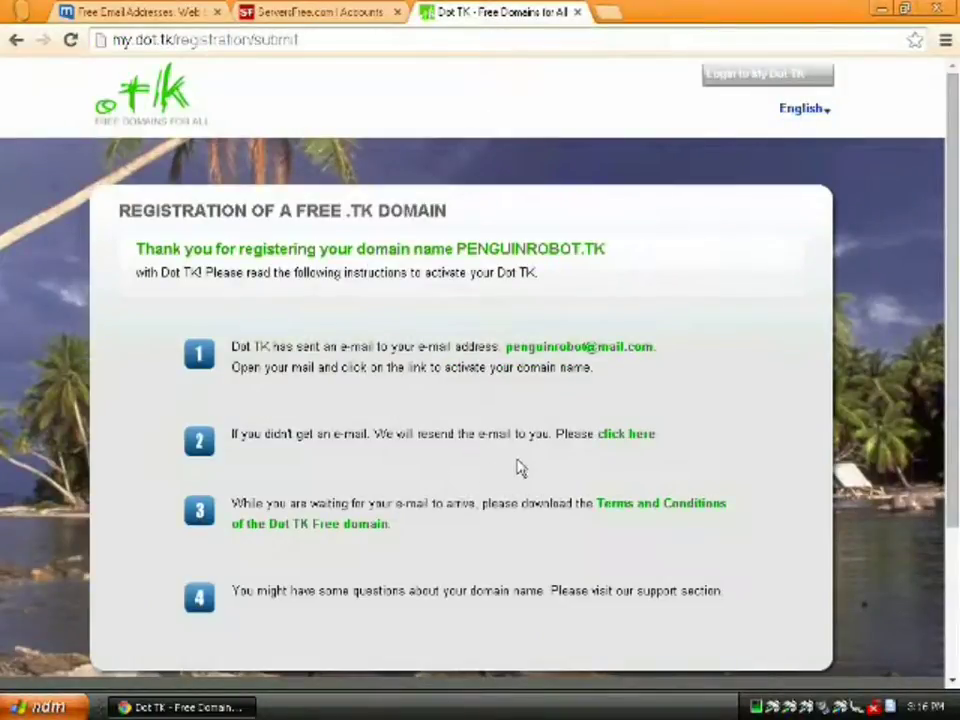
pyautogui.scroll(-2, 519, 468)
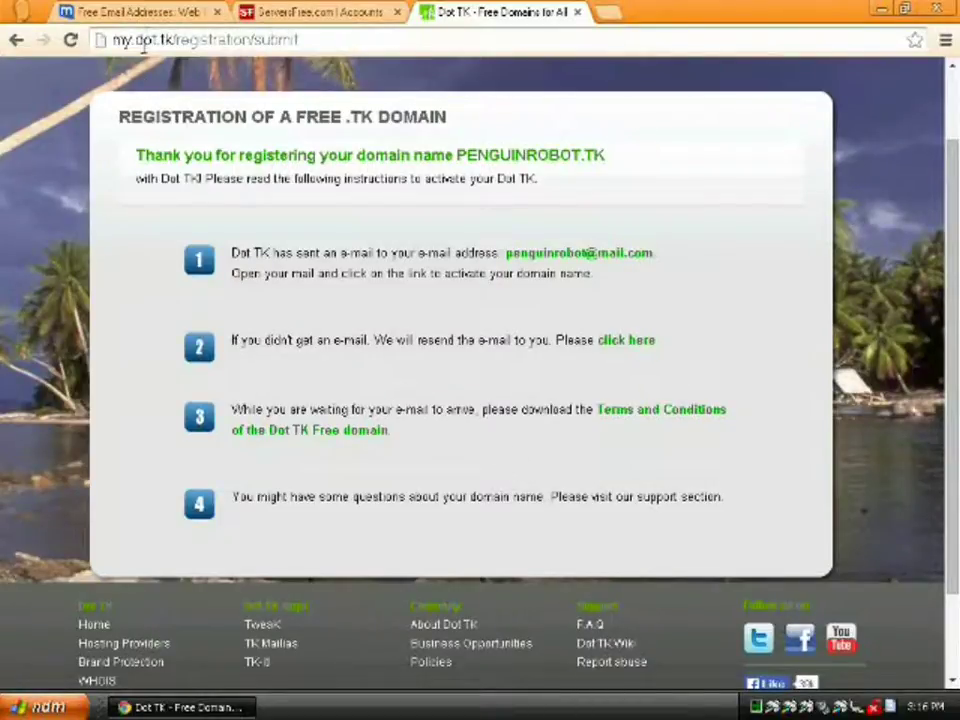
# - Log in to Dot TK with the account e-mail and password, declining Chrome's password save offer
pyautogui.click(120, 14)
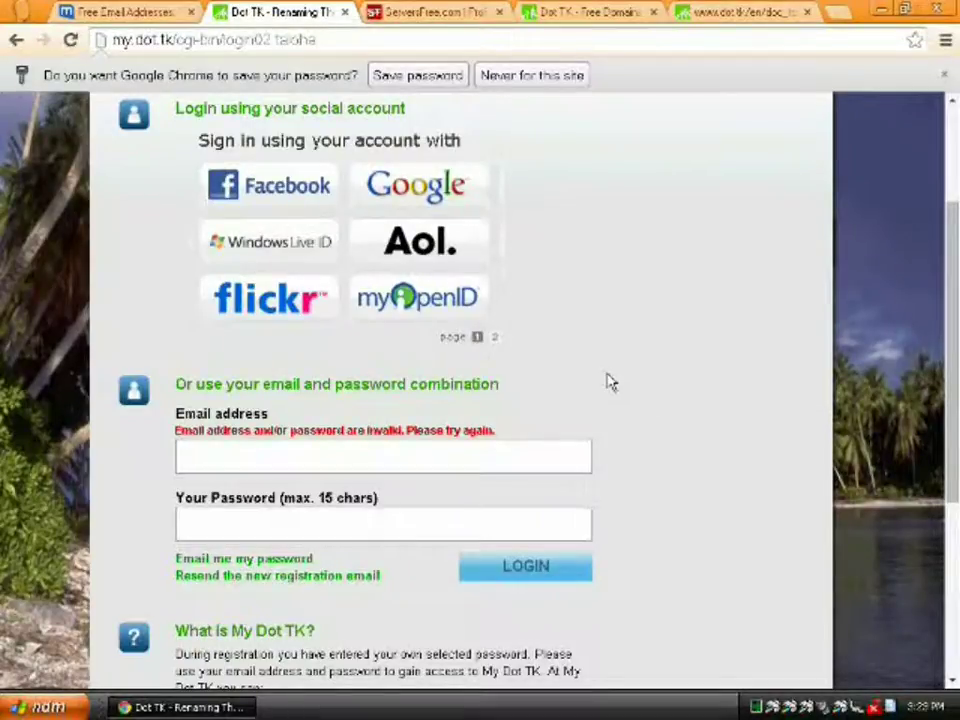
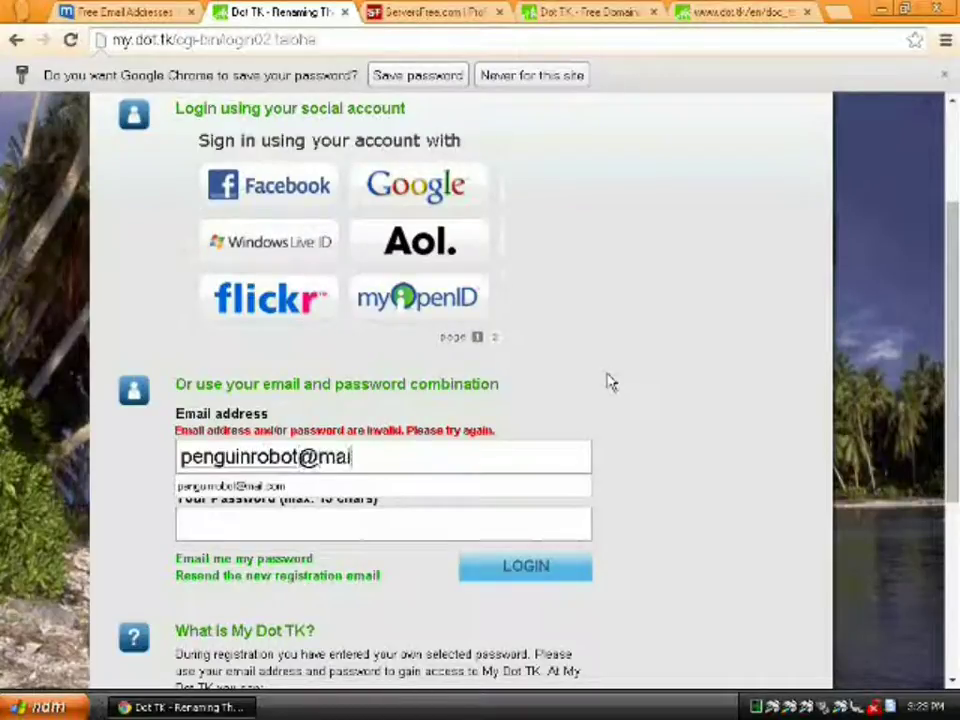
pyautogui.press('Tab')
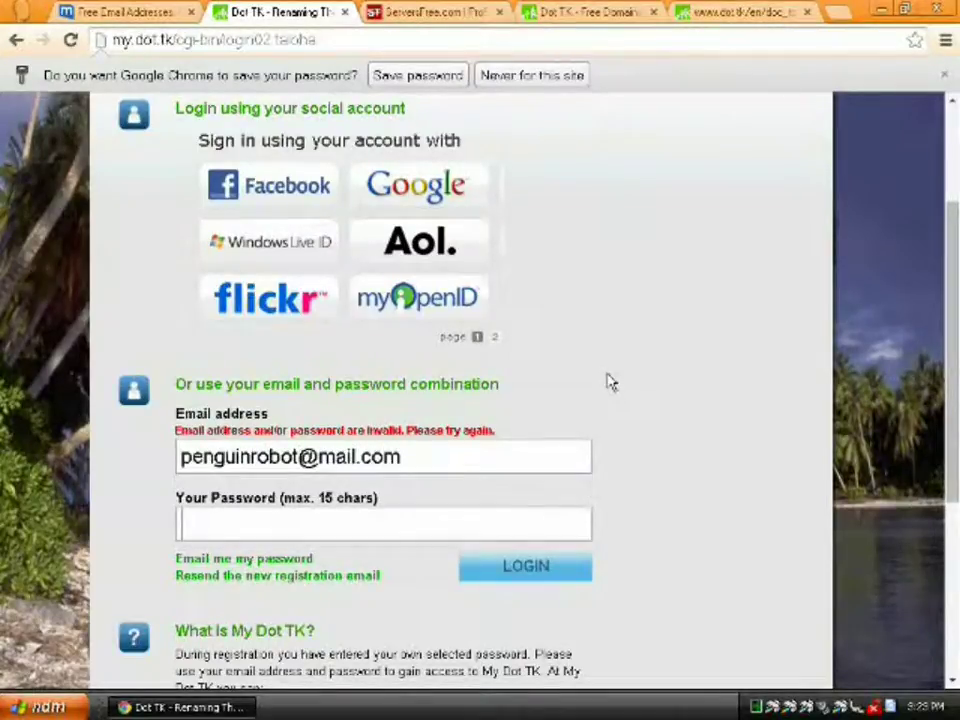
pyautogui.write('••')
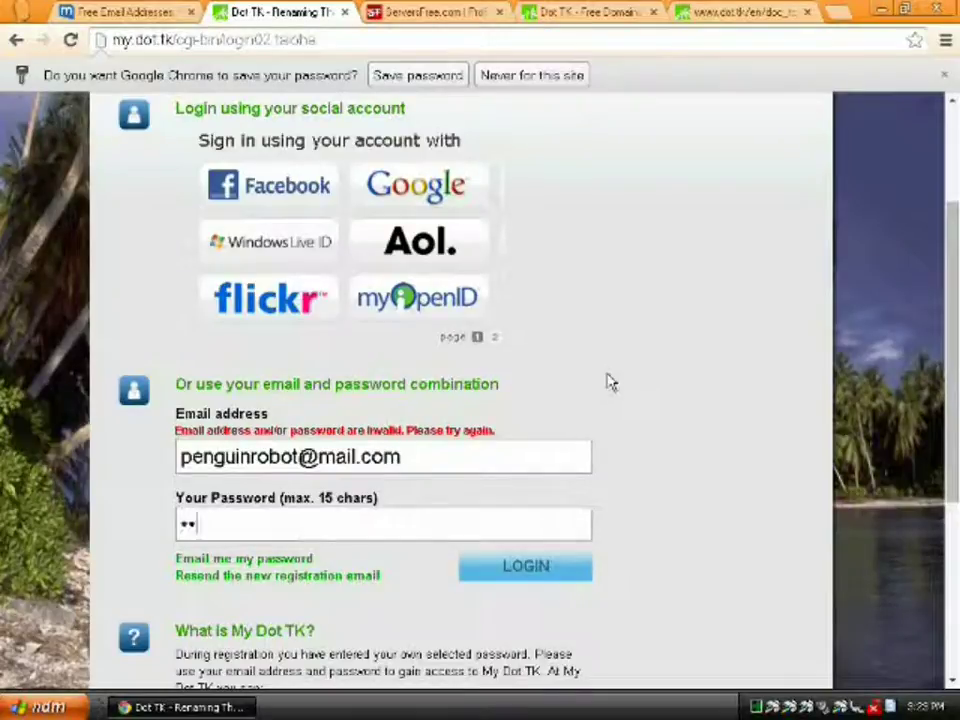
pyautogui.write('••••••••••')
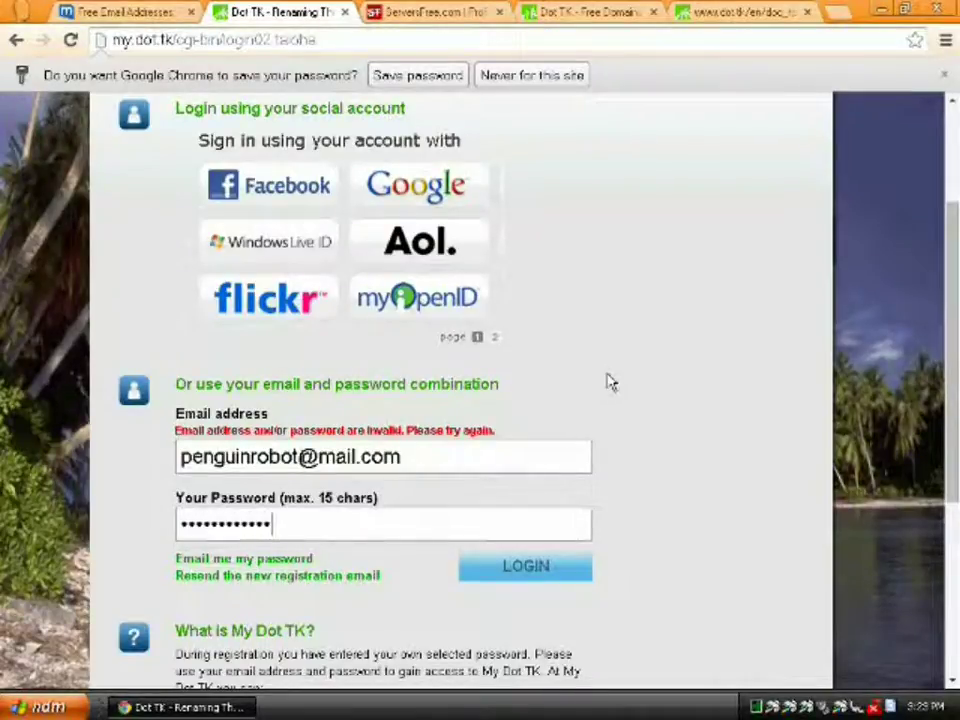
pyautogui.write('•')
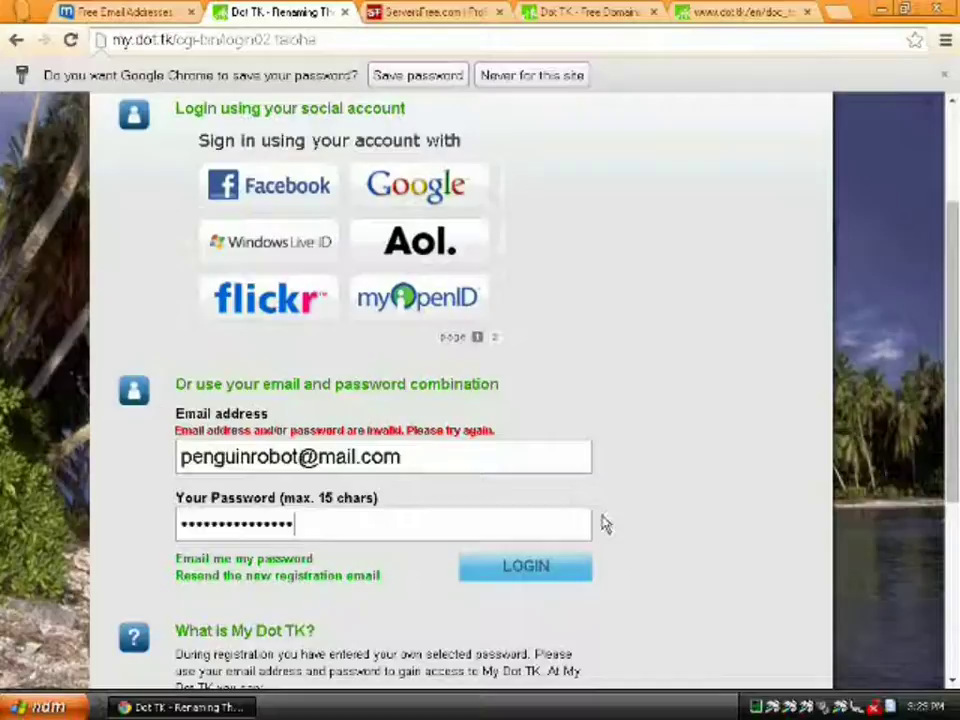
pyautogui.click(530, 567)
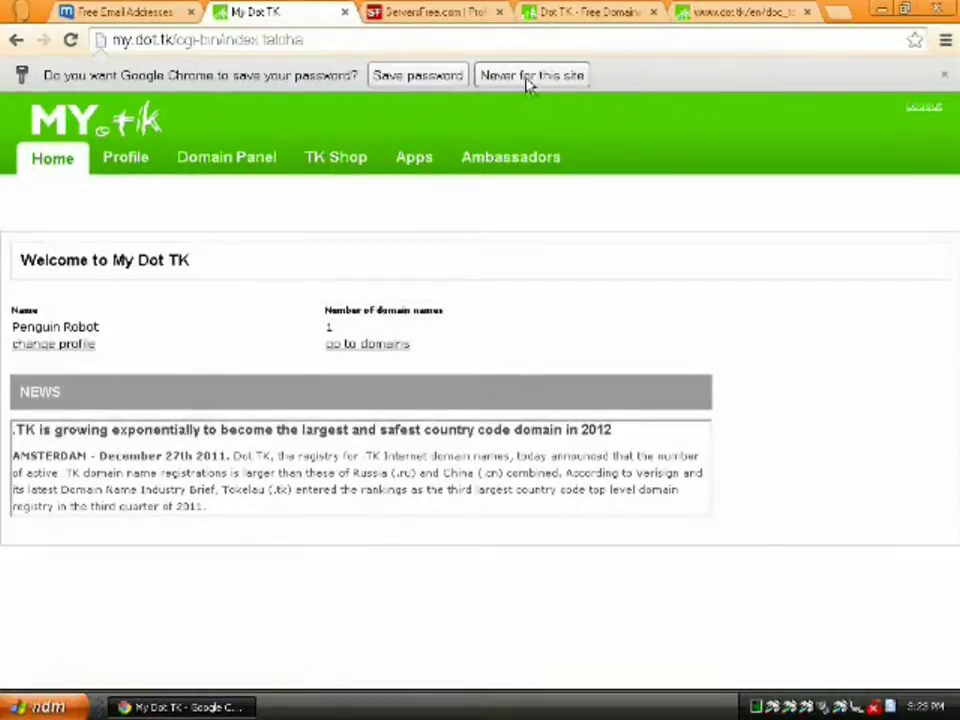
pyautogui.click(437, 77)
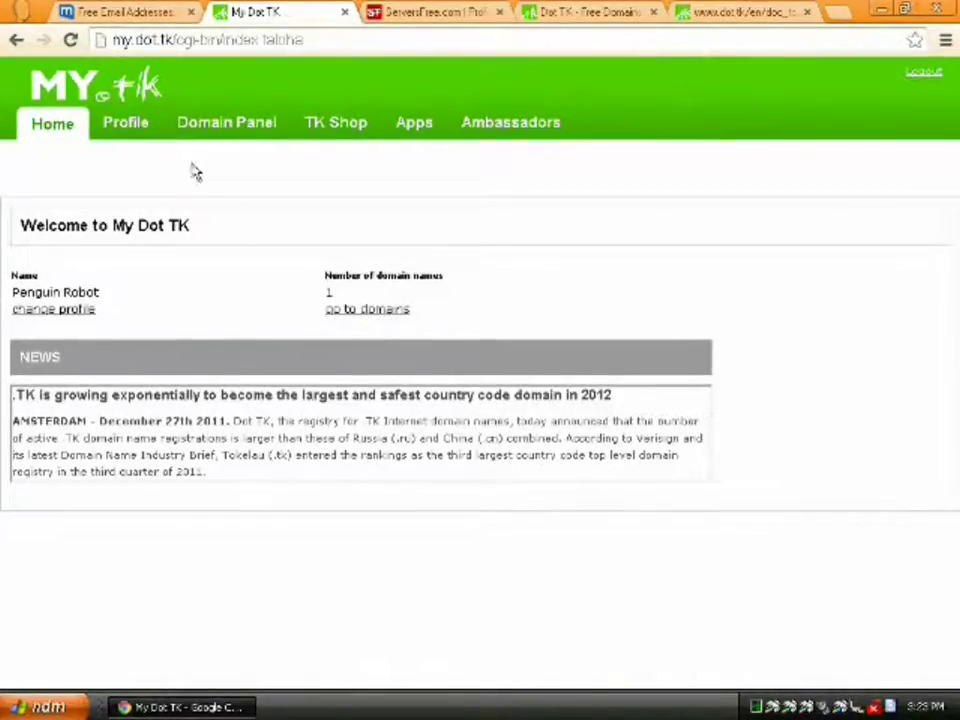
# - In the Domain Panel, add ns3 and ns4.serversfree.com to PENGUINROBOT.TK's DNS, save, and close
pyautogui.click(233, 128)
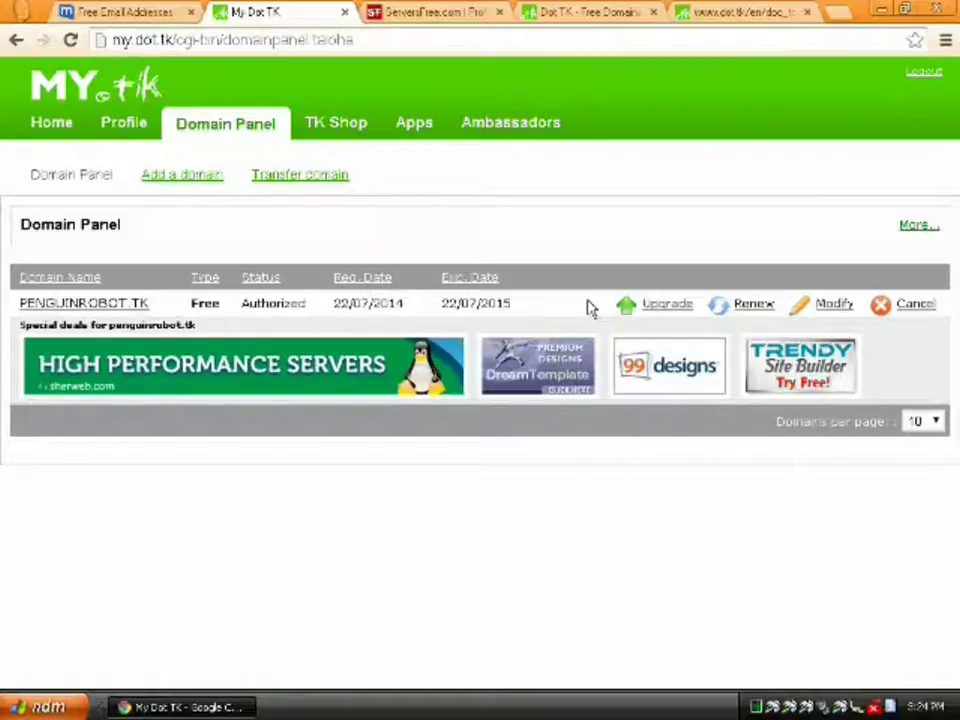
pyautogui.click(826, 306)
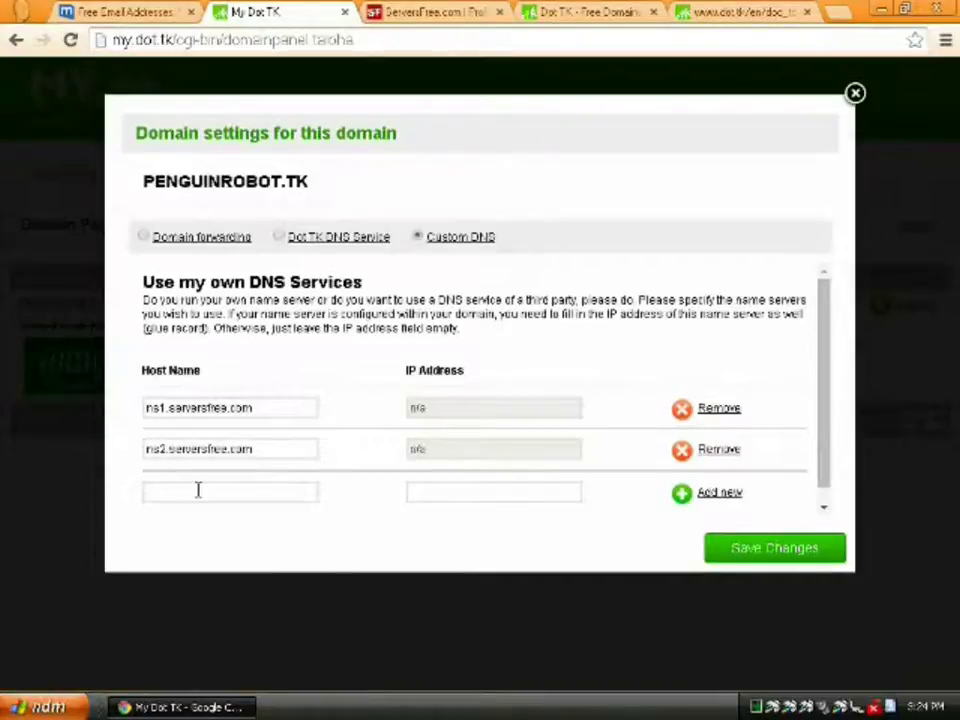
pyautogui.click(198, 490)
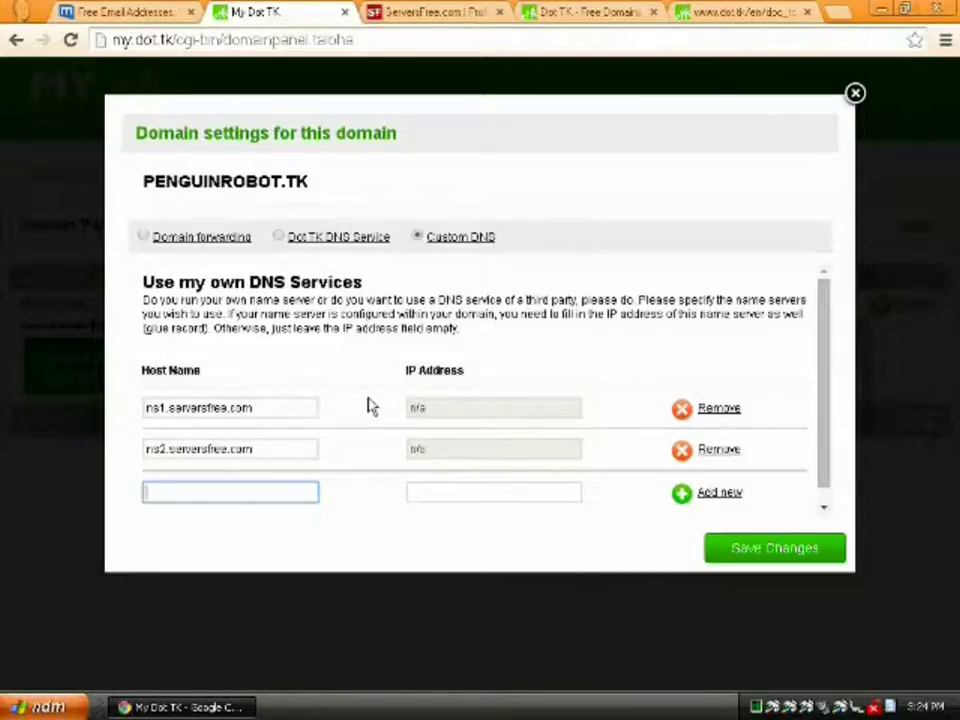
pyautogui.write('3.server')
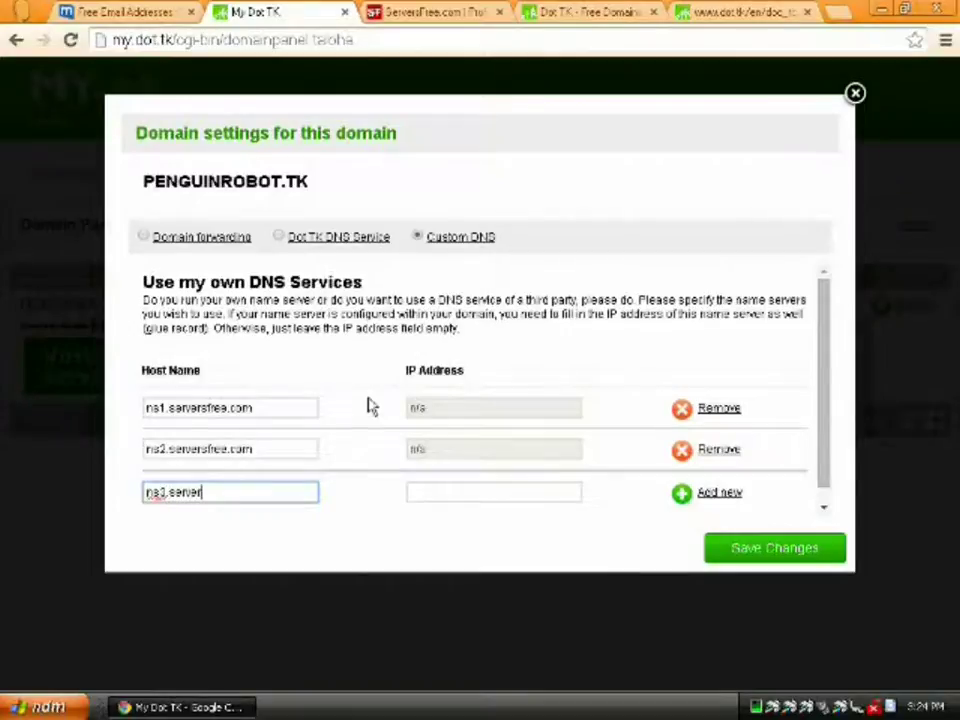
pyautogui.write('sfree.com')
pyautogui.click(713, 492)
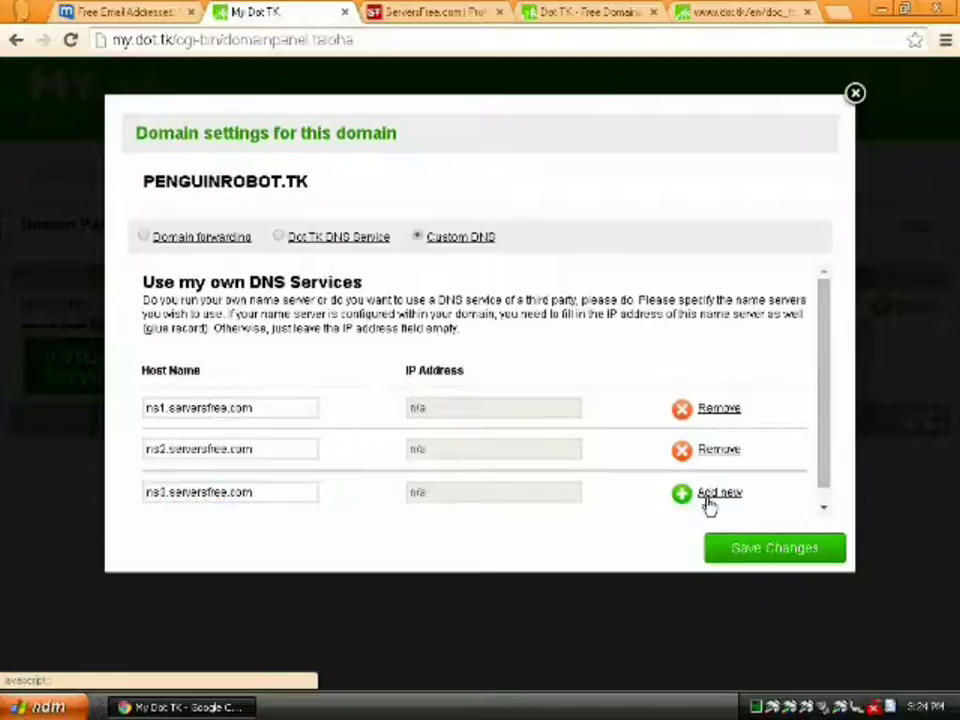
pyautogui.click(223, 476)
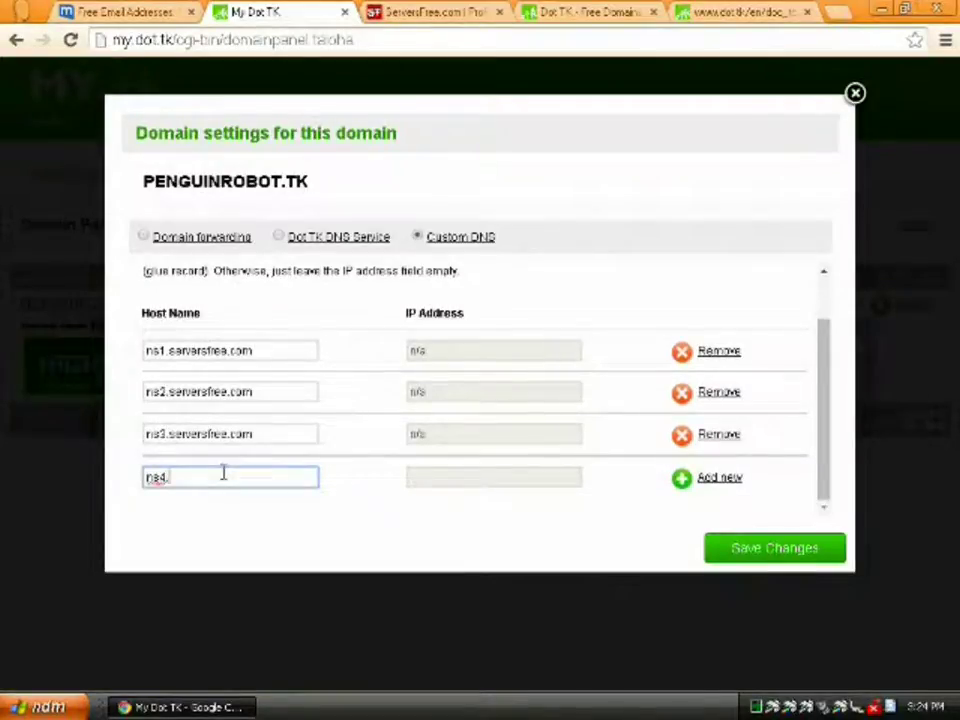
pyautogui.write('ns4.serversfre')
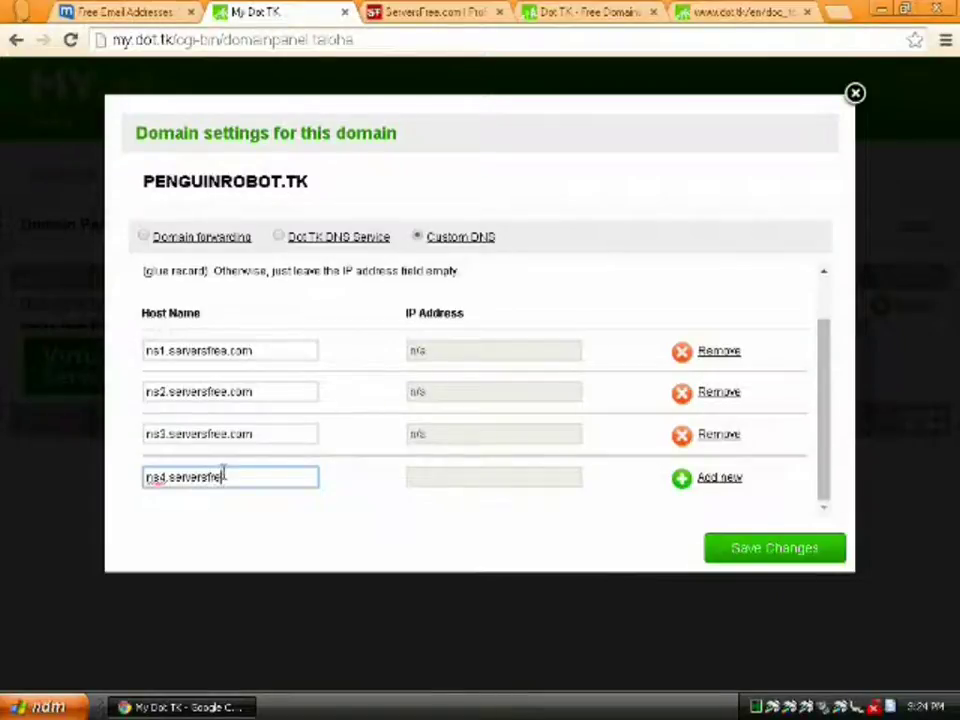
pyautogui.write('e.com')
pyautogui.click(705, 479)
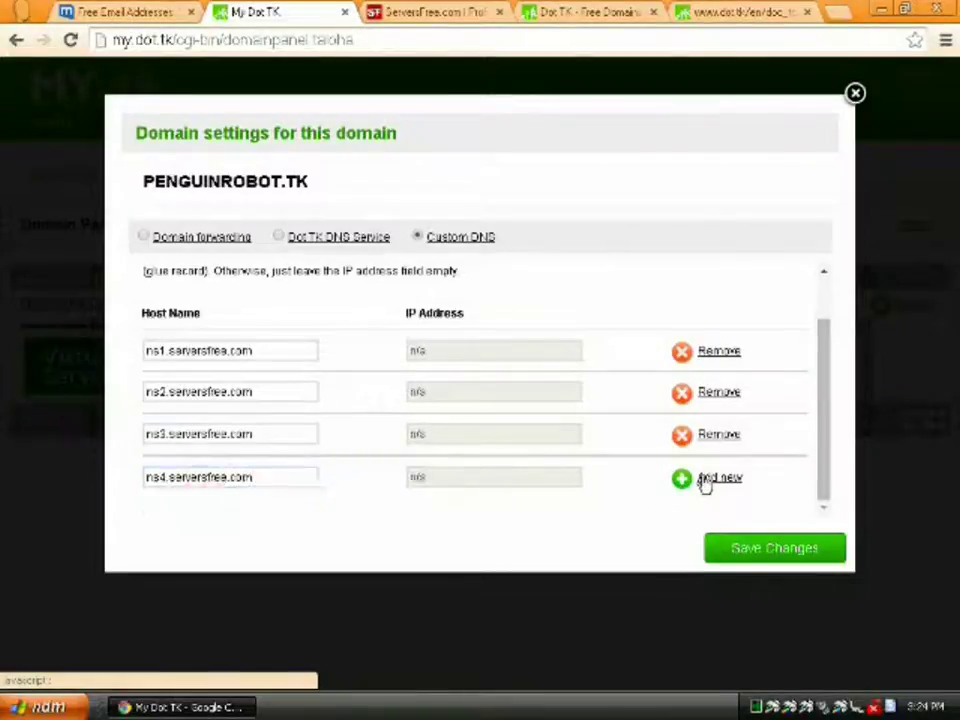
pyautogui.click(733, 549)
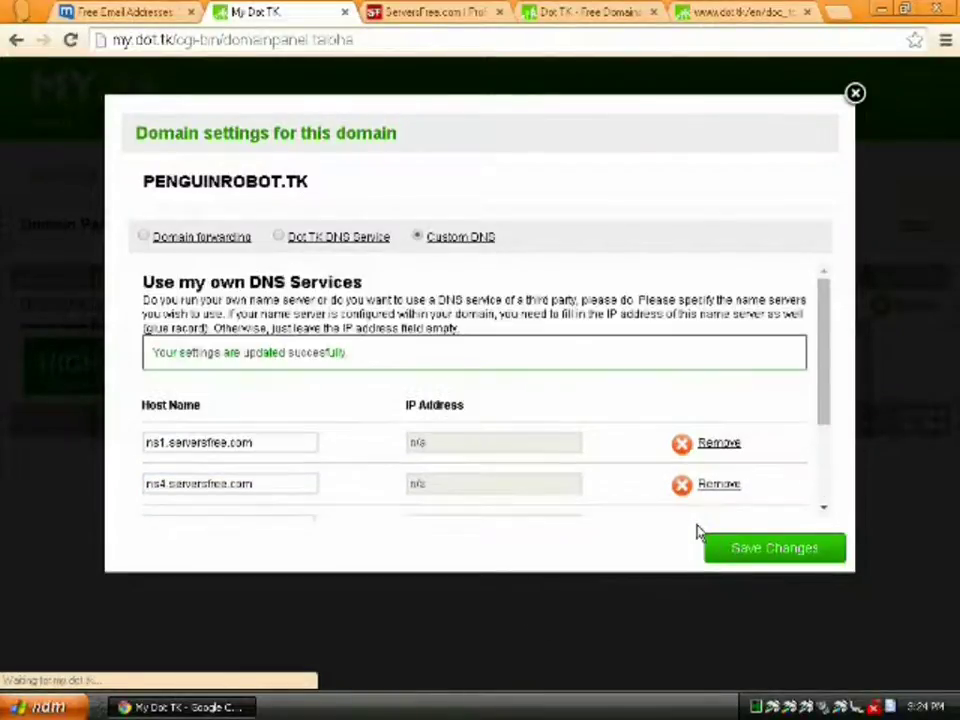
pyautogui.click(855, 93)
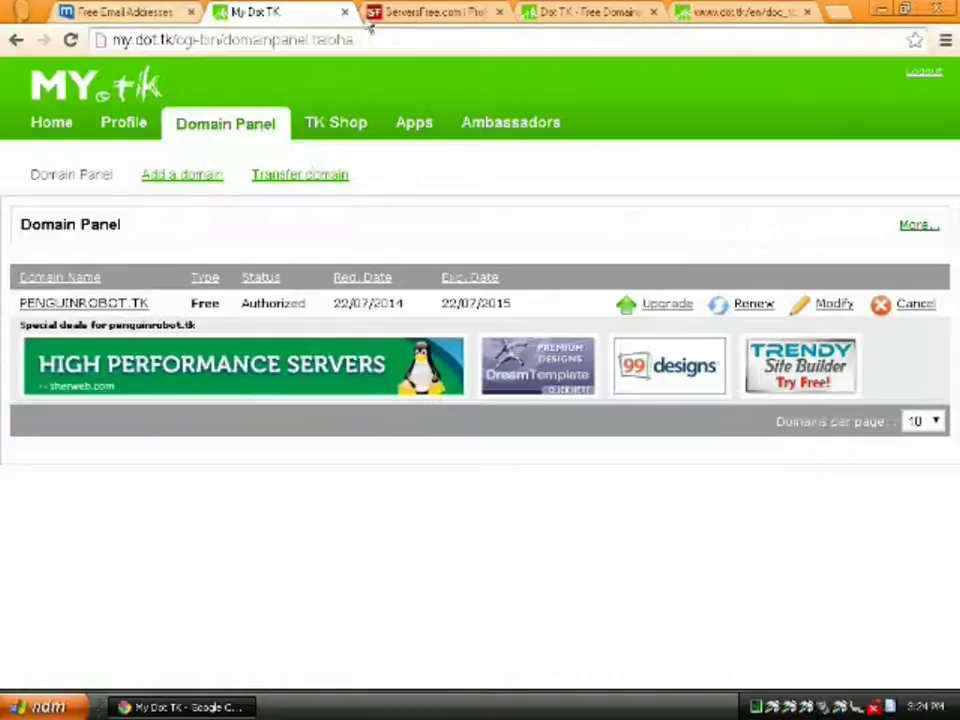
# - Load penguinrobot.tk in the last tab's address bar to test the site
pyautogui.click(724, 12)
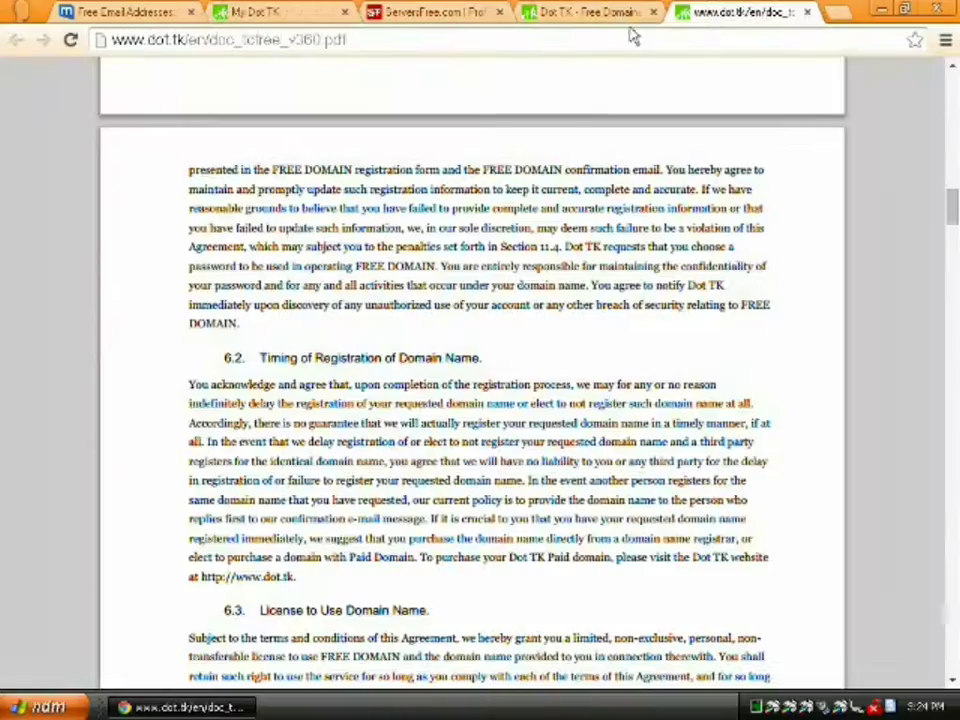
pyautogui.click(617, 38)
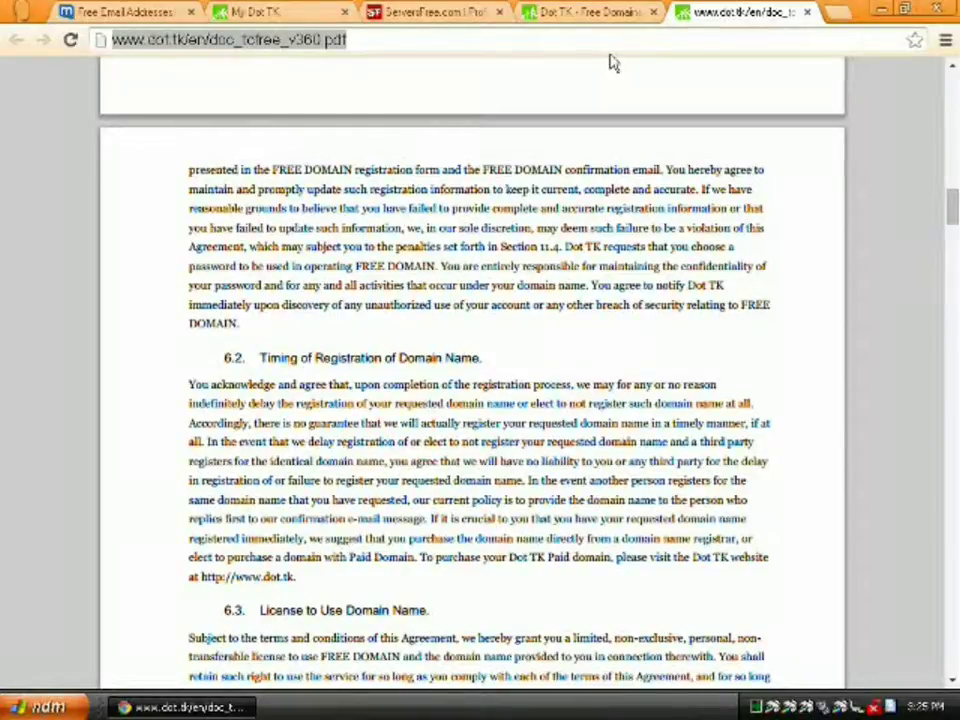
pyautogui.write('penguin')
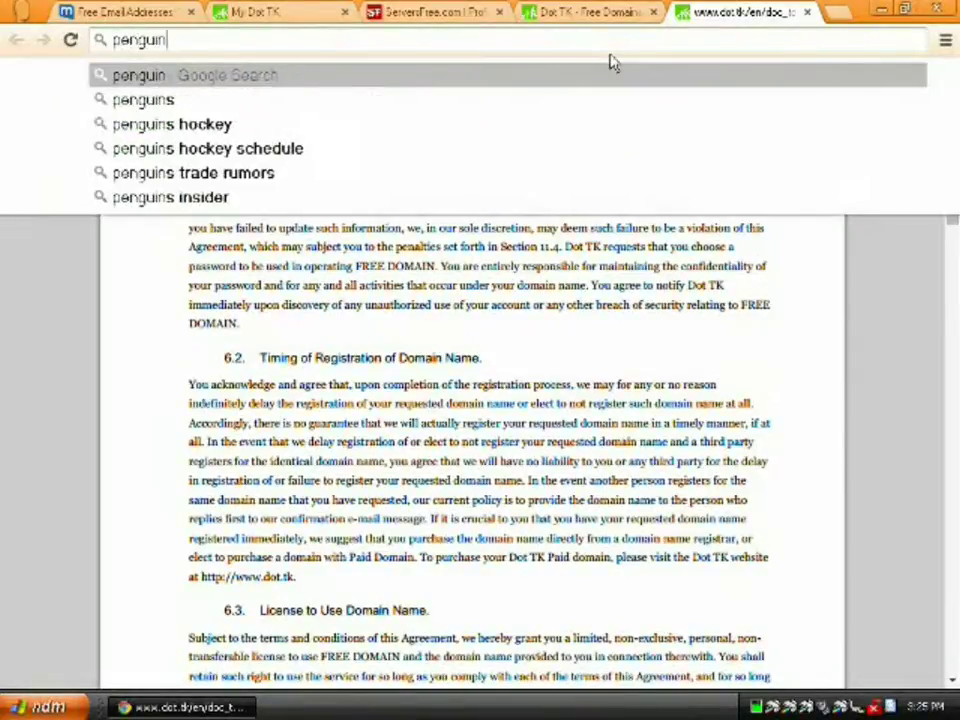
pyautogui.write('robot.tk')
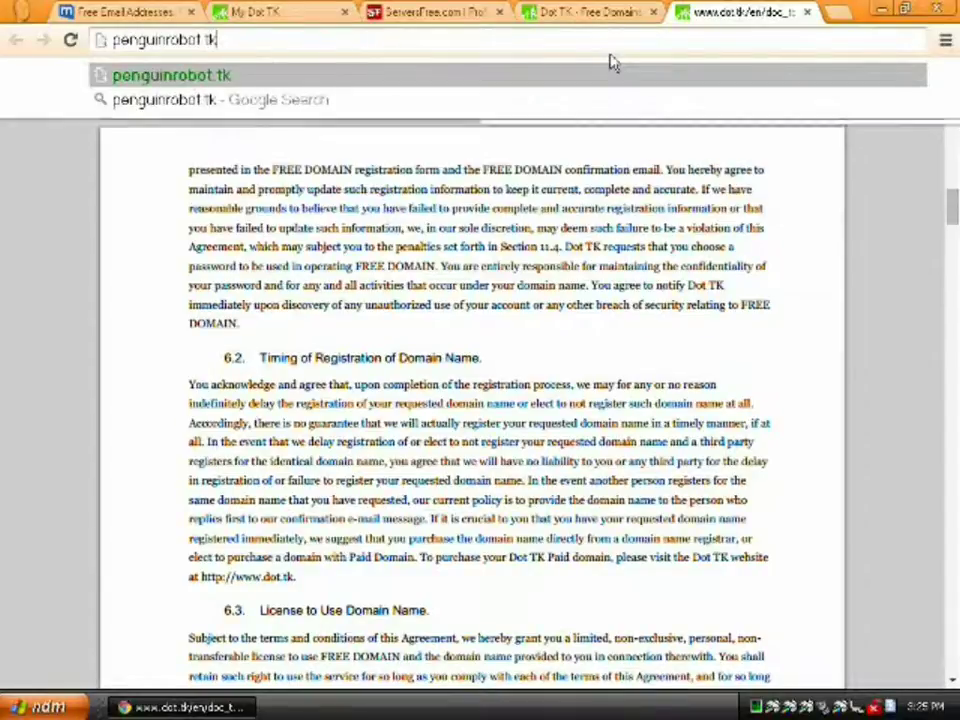
pyautogui.press('Return')
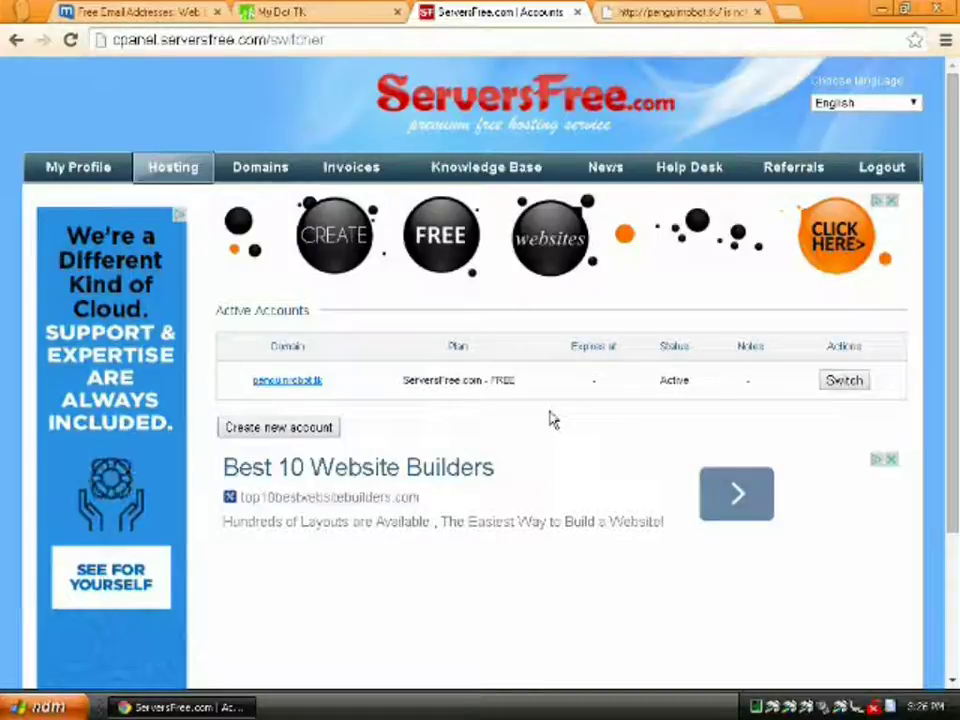
# - Open the penguinrobot.tk control panel, reload the penguinrobot.tk tab, and return to the ServersFree dashboard
pyautogui.click(840, 385)
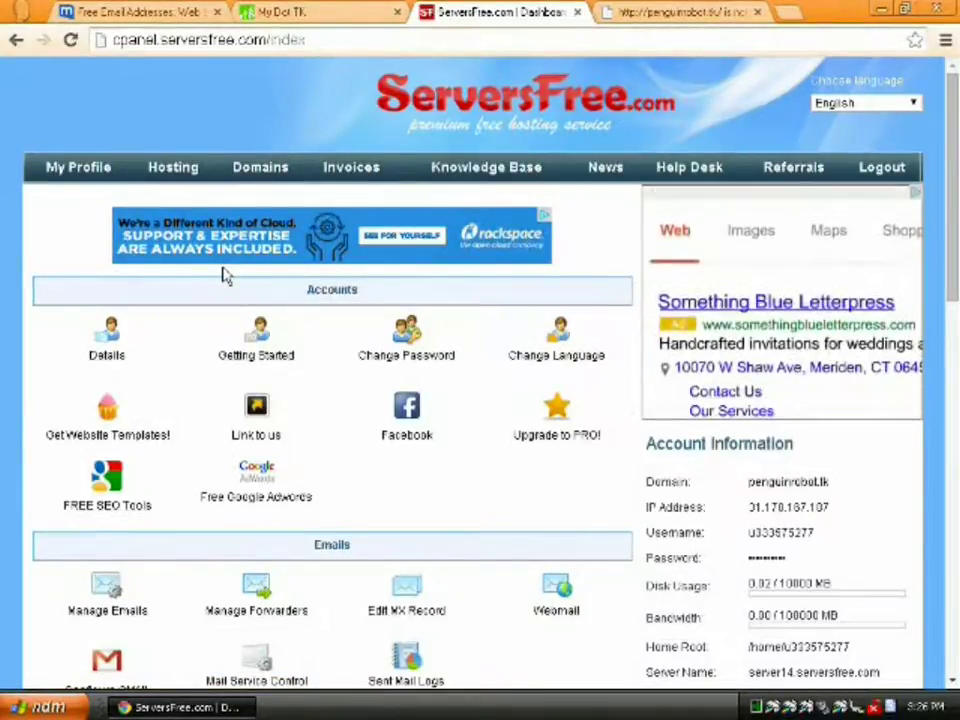
pyautogui.hotkey('ctrl', 'Tab')
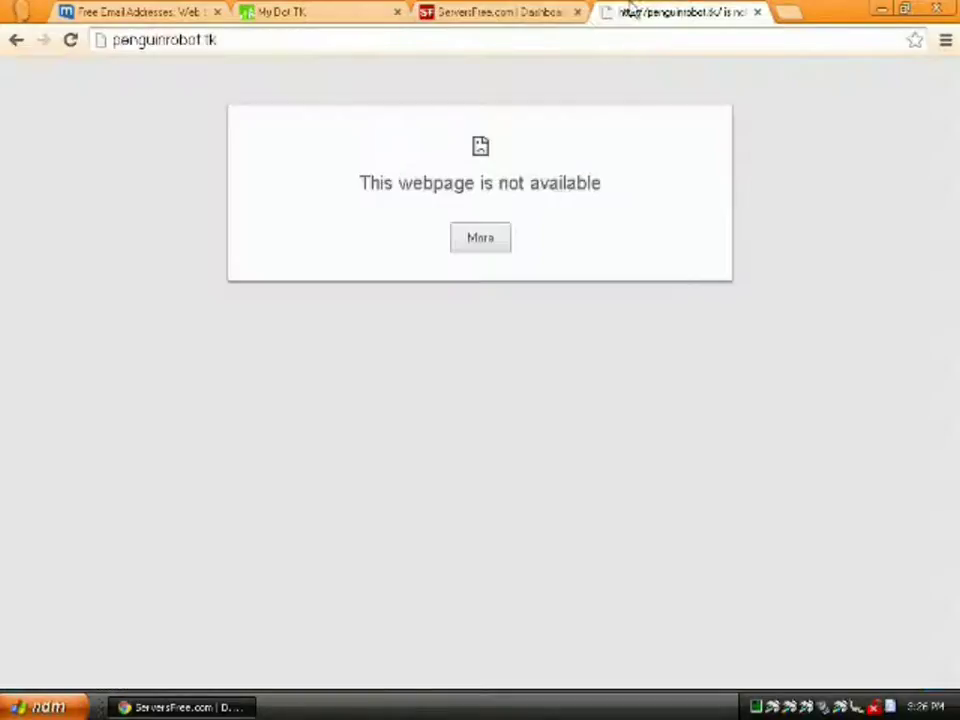
pyautogui.click(74, 40)
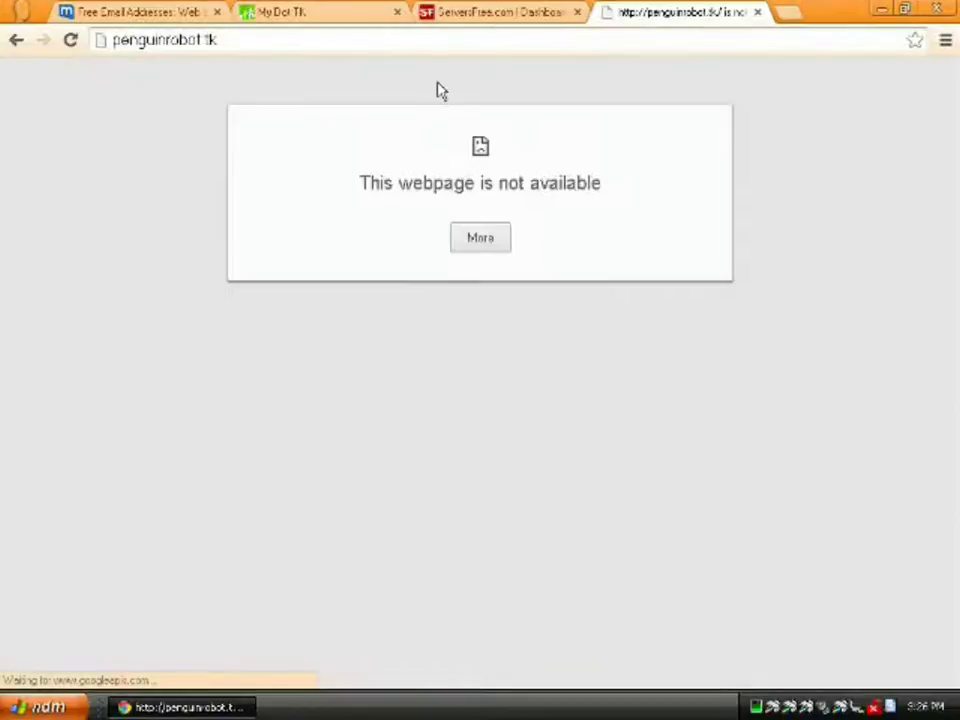
pyautogui.click(496, 14)
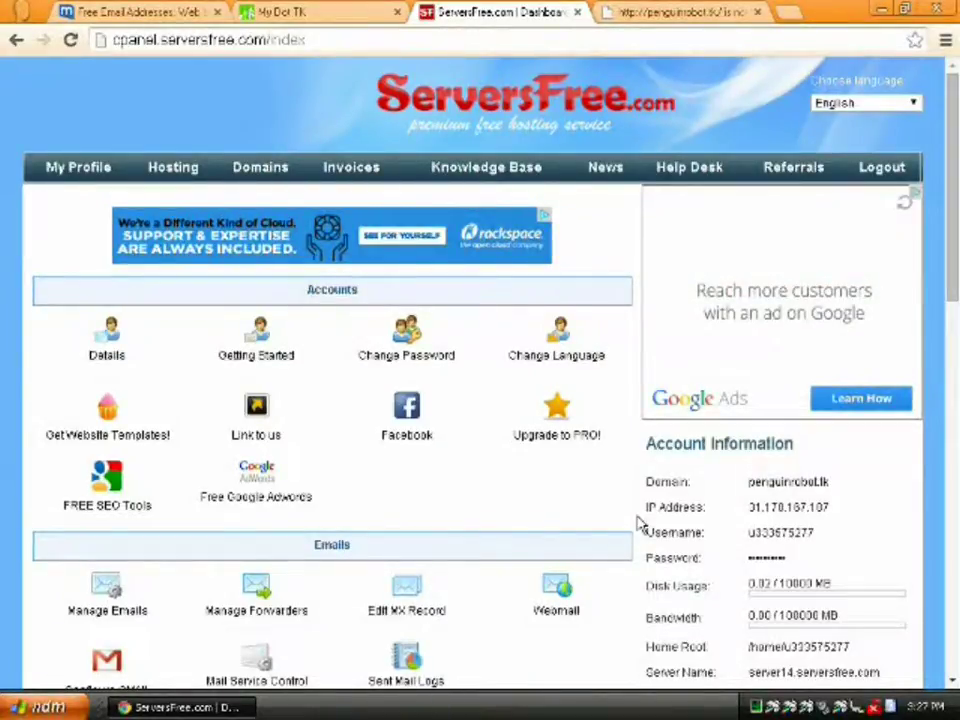
pyautogui.scroll(-1, 640, 524)
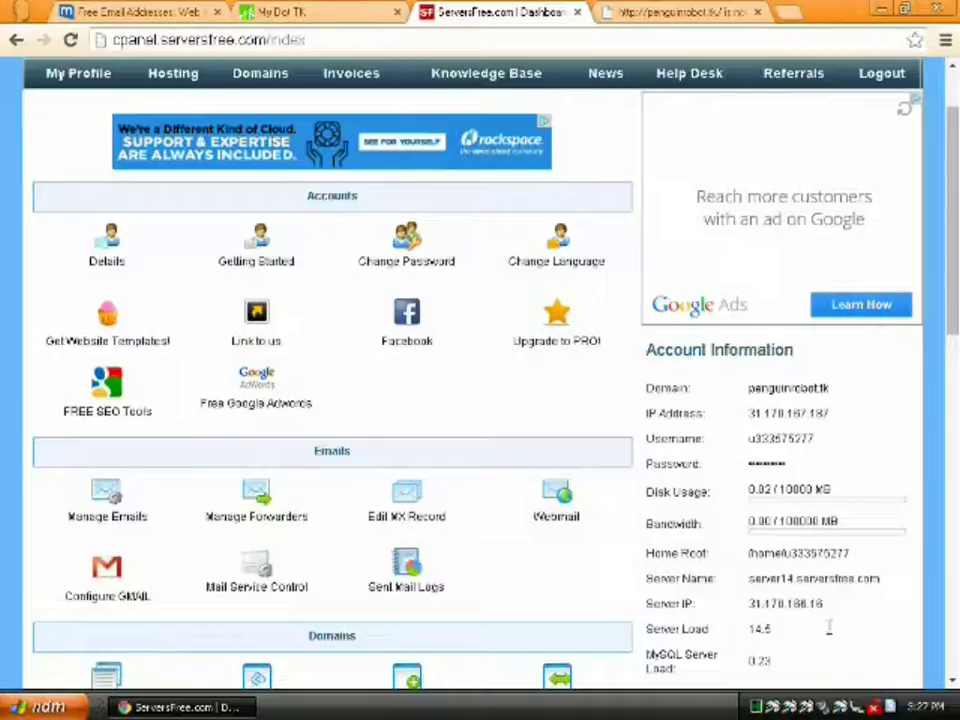
pyautogui.scroll(-1, 860, 628)
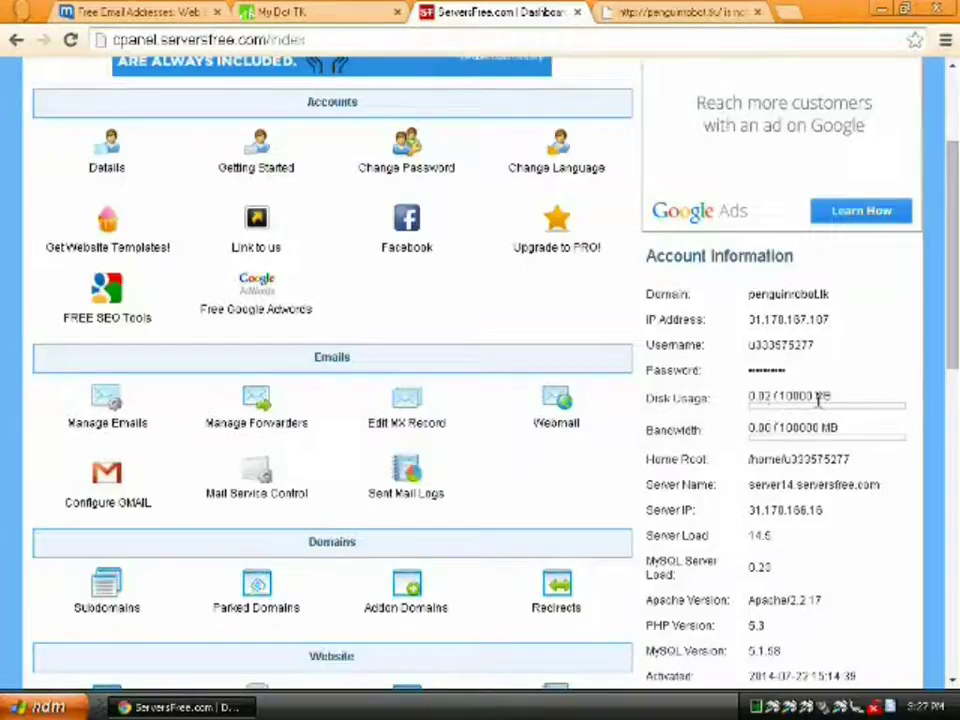
pyautogui.moveTo(779, 398); pyautogui.dragTo(822, 402)
pyautogui.click(850, 420)
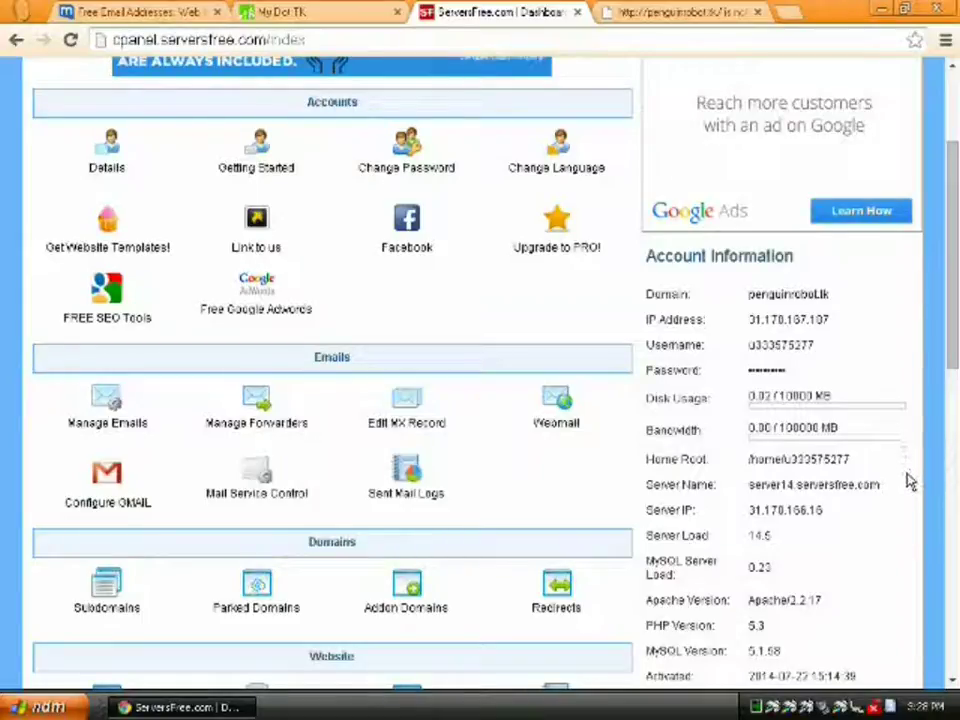
pyautogui.scroll(-2, 915, 485)
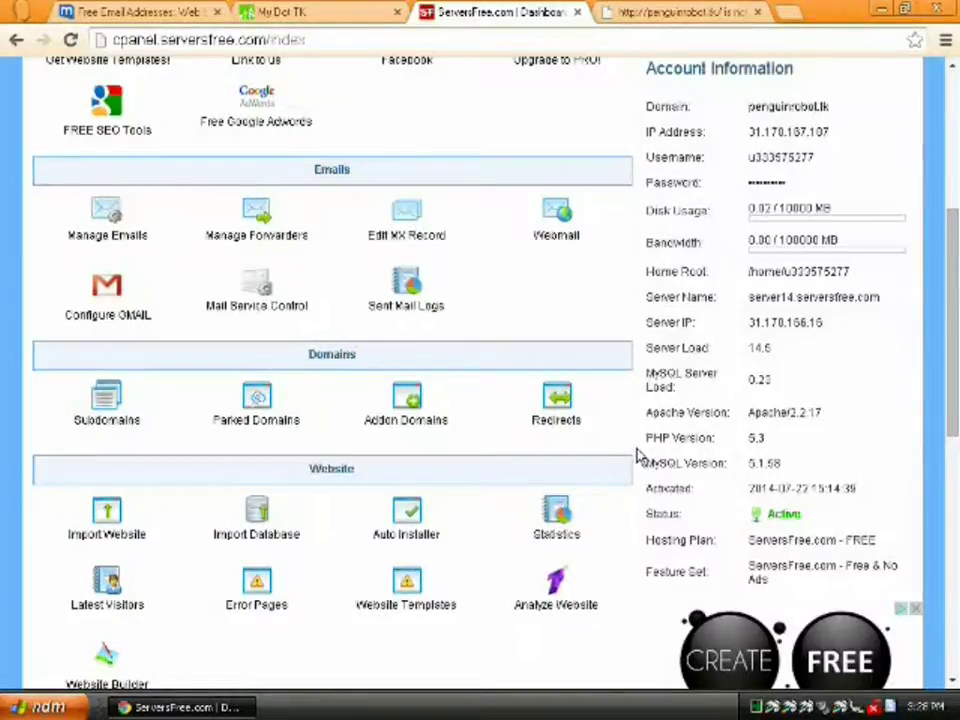
pyautogui.scroll(-1, 637, 455)
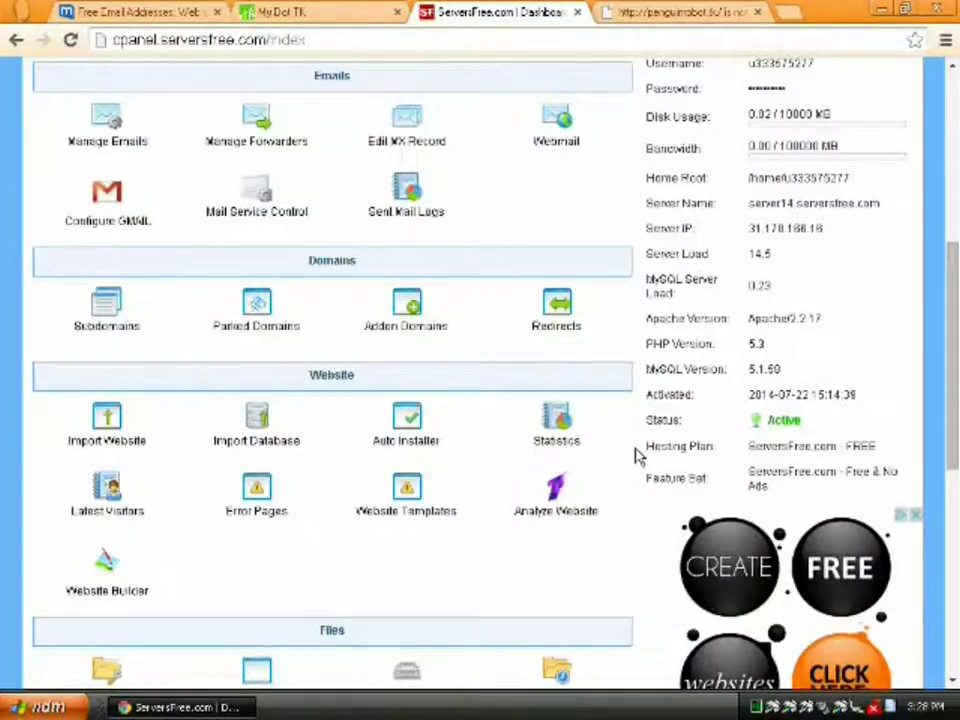
pyautogui.scroll(-4, 637, 455)
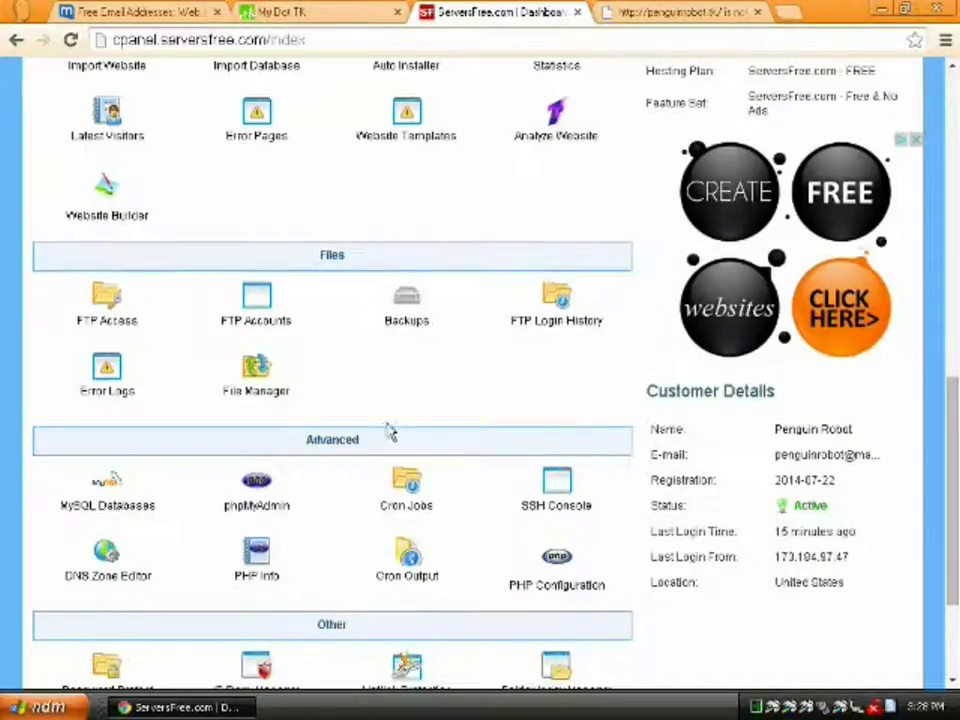
# - Install the File Manager in English from the Files section and view the result
pyautogui.click(253, 387)
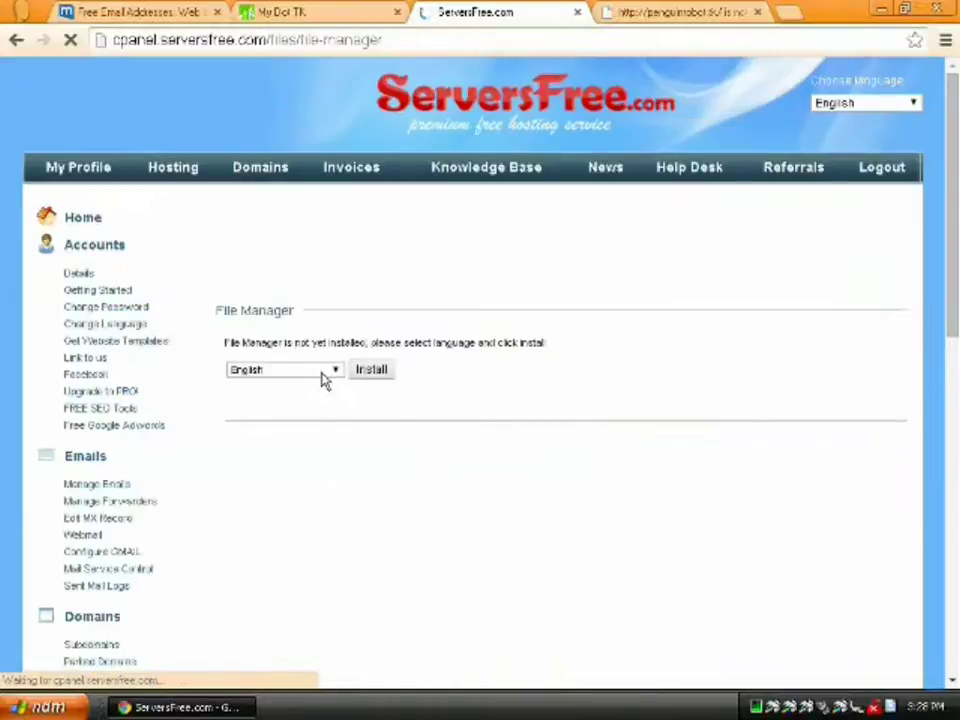
pyautogui.click(369, 371)
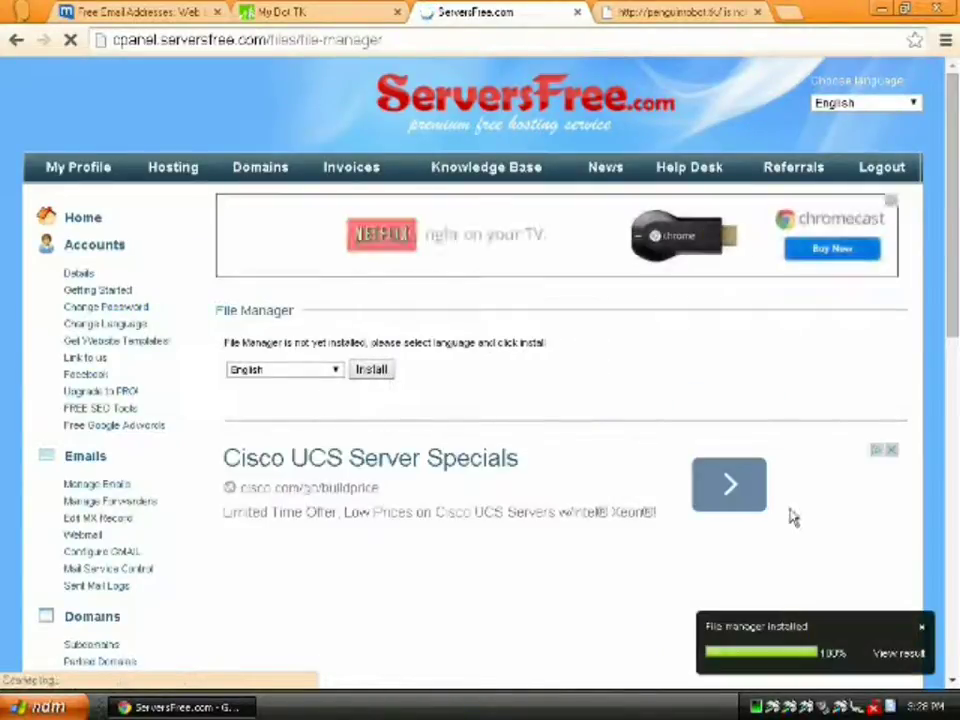
pyautogui.click(905, 654)
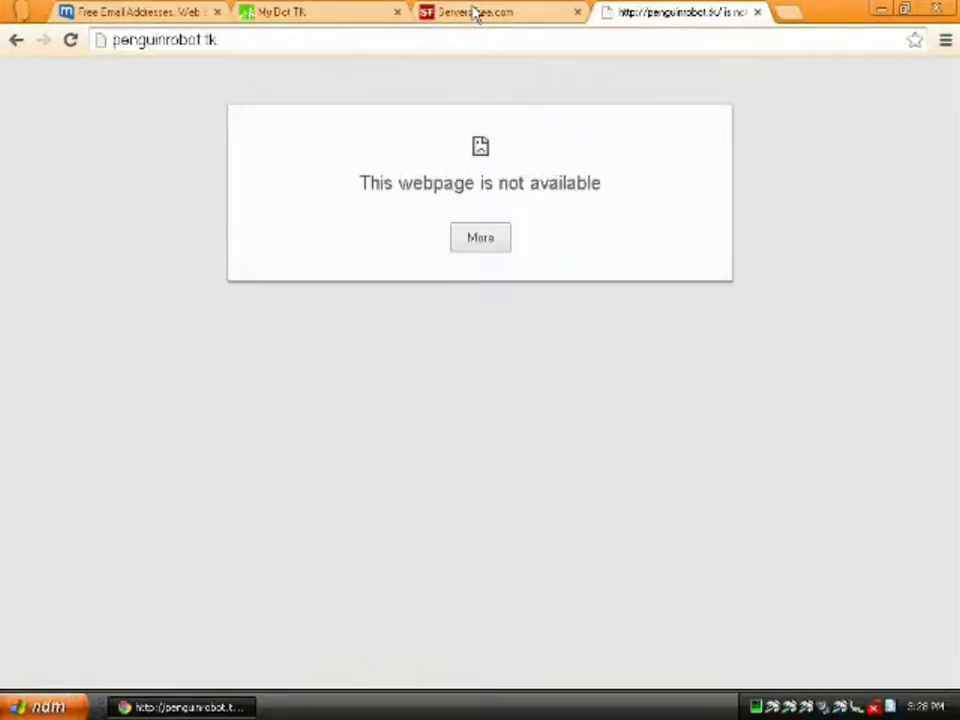
# - Return to the ServersFree hosting control panel tab while penguinrobot.tk loads its welcome page
pyautogui.click(475, 12)
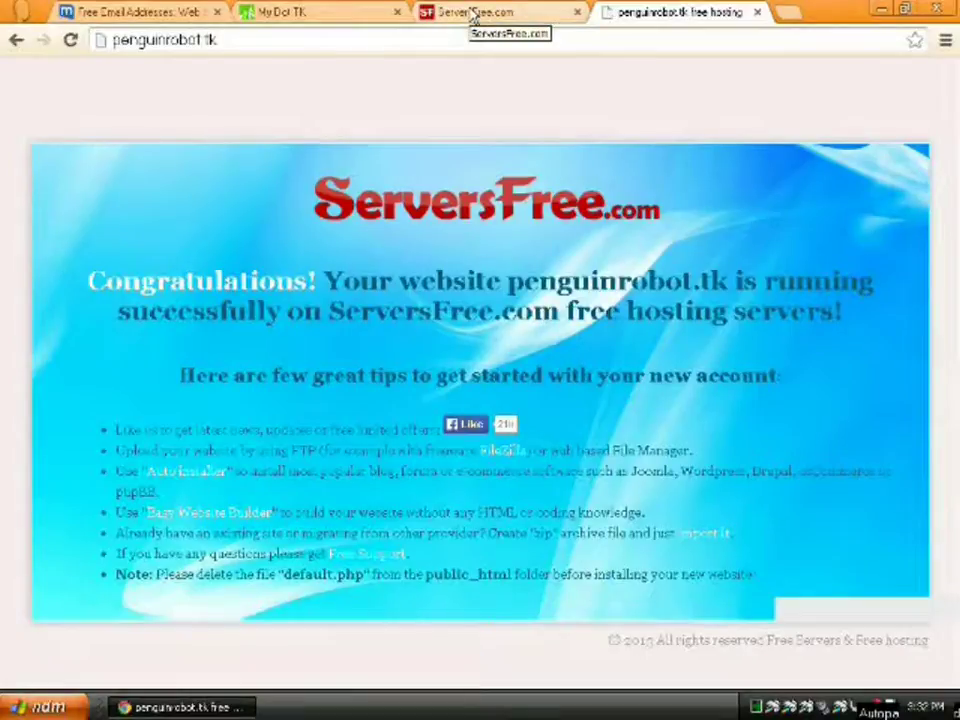
# - Open default.php in the ServersFree editor, read through its code, then close without saving and reselect it
pyautogui.click(474, 14)
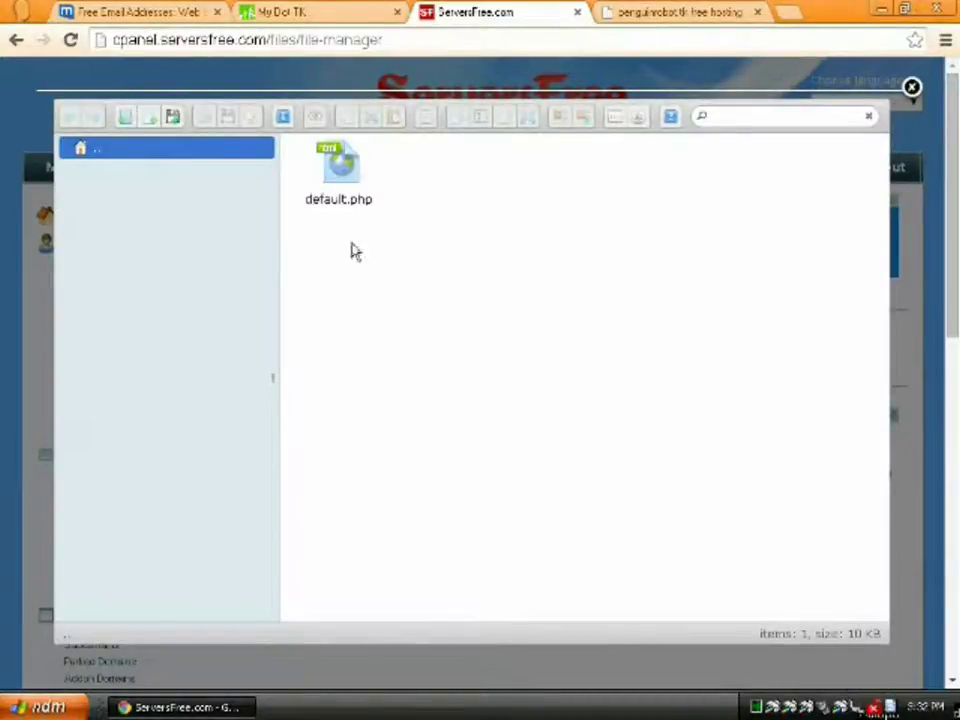
pyautogui.click(340, 168)
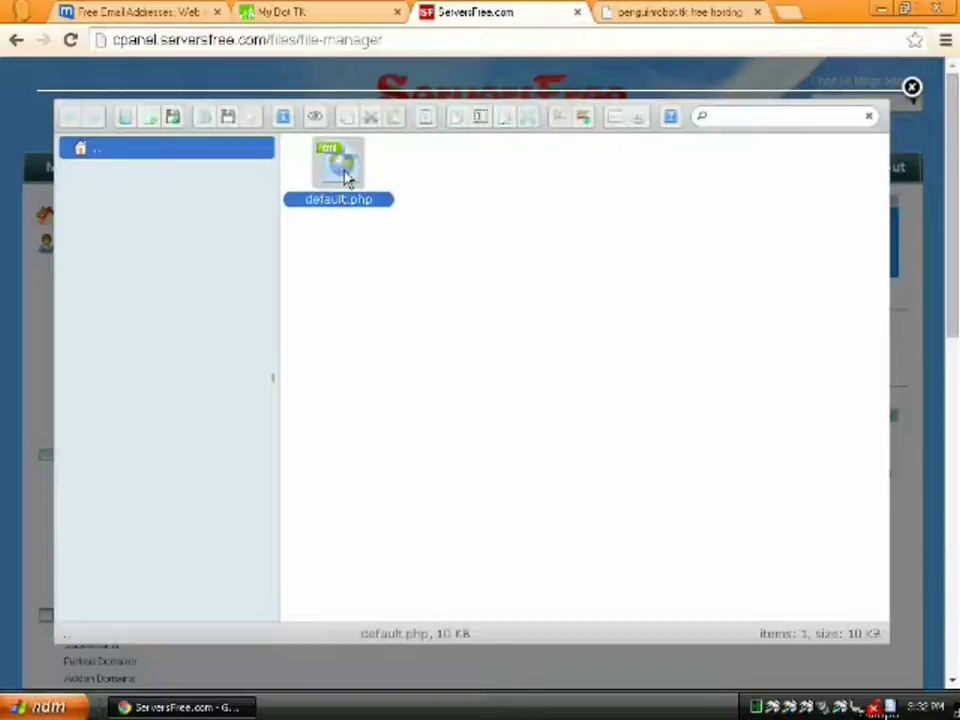
pyautogui.click(509, 123)
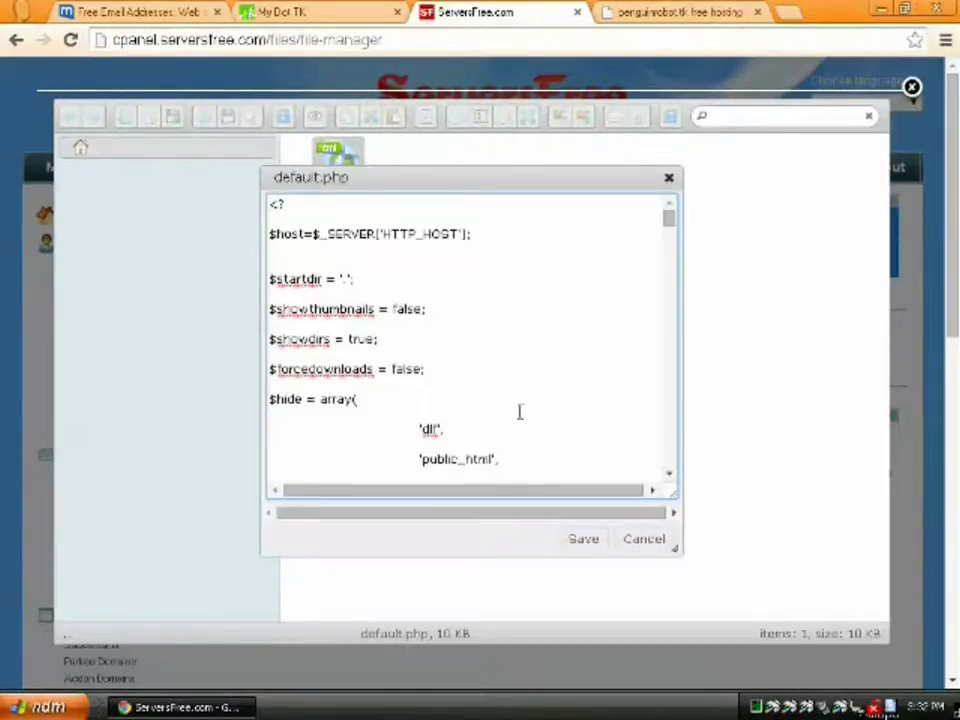
pyautogui.scroll(-15, 571, 376)
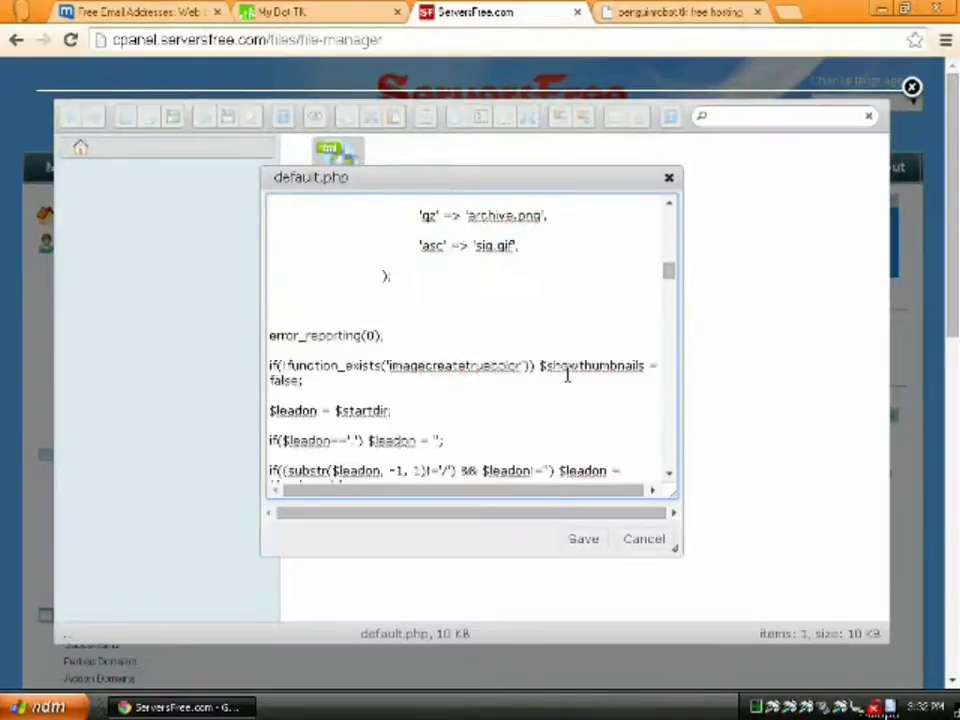
pyautogui.scroll(-15, 567, 375)
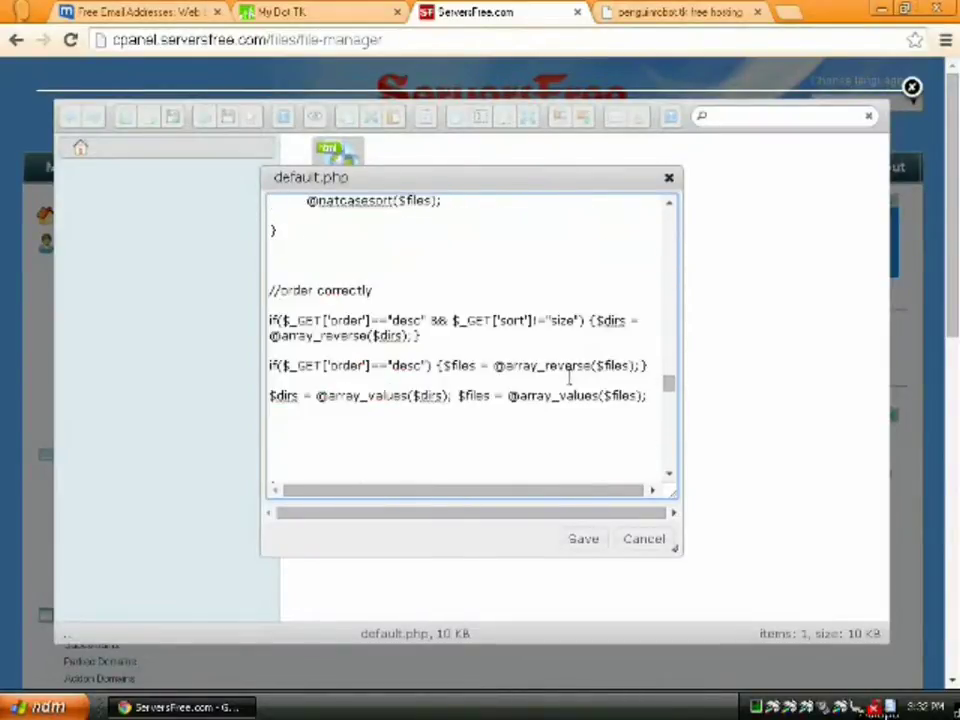
pyautogui.scroll(-15, 568, 377)
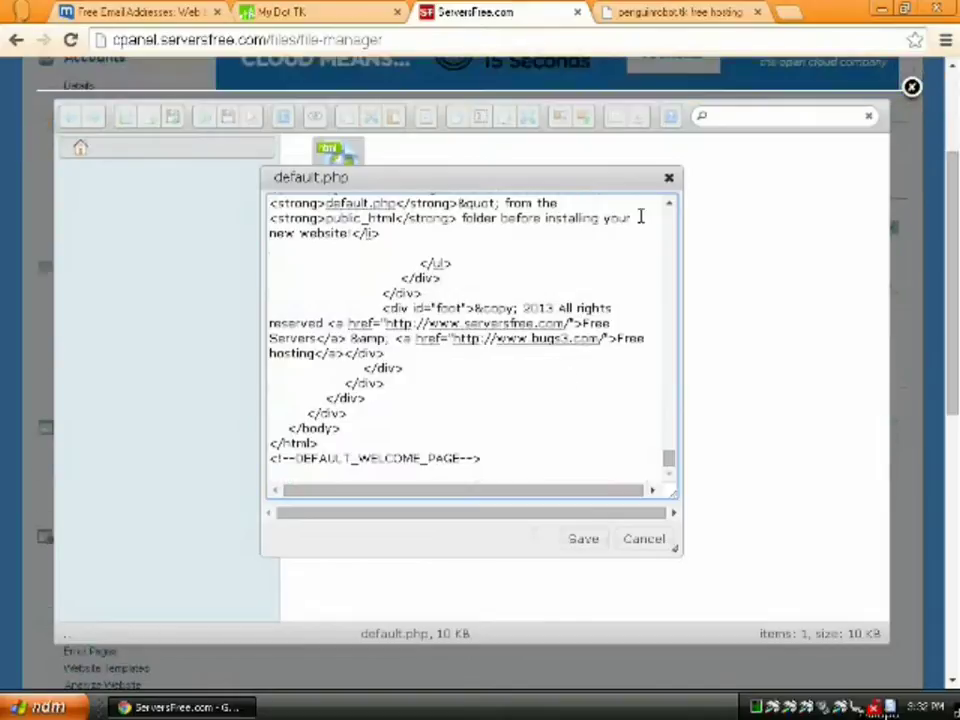
pyautogui.click(669, 180)
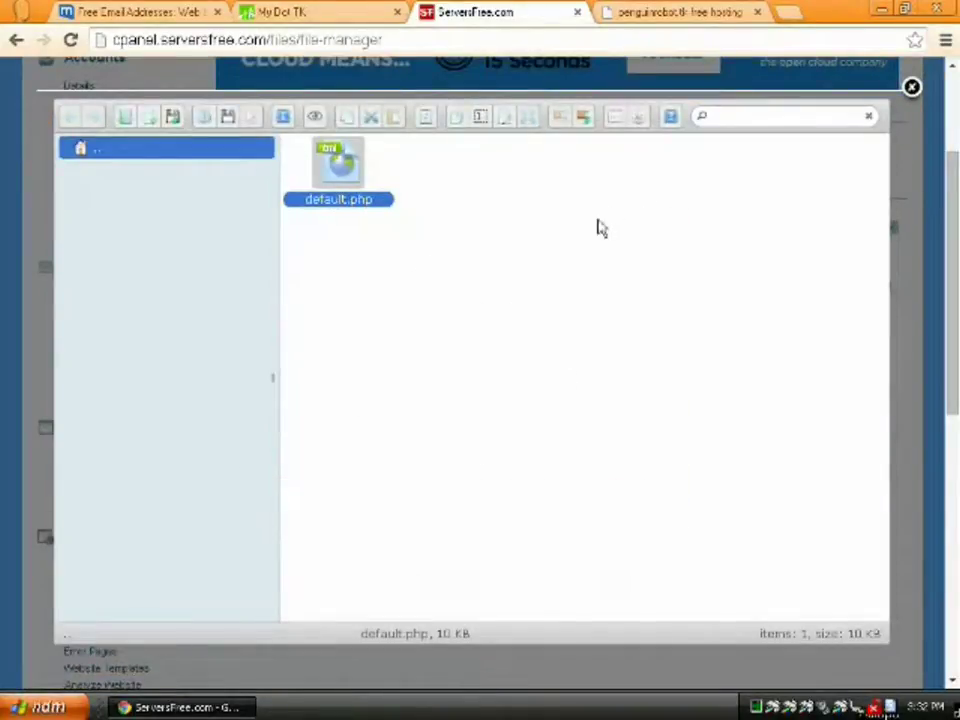
pyautogui.click(338, 177)
# - Check the welcome page's note about default.php, then delete default.php from the file manager
pyautogui.click(643, 12)
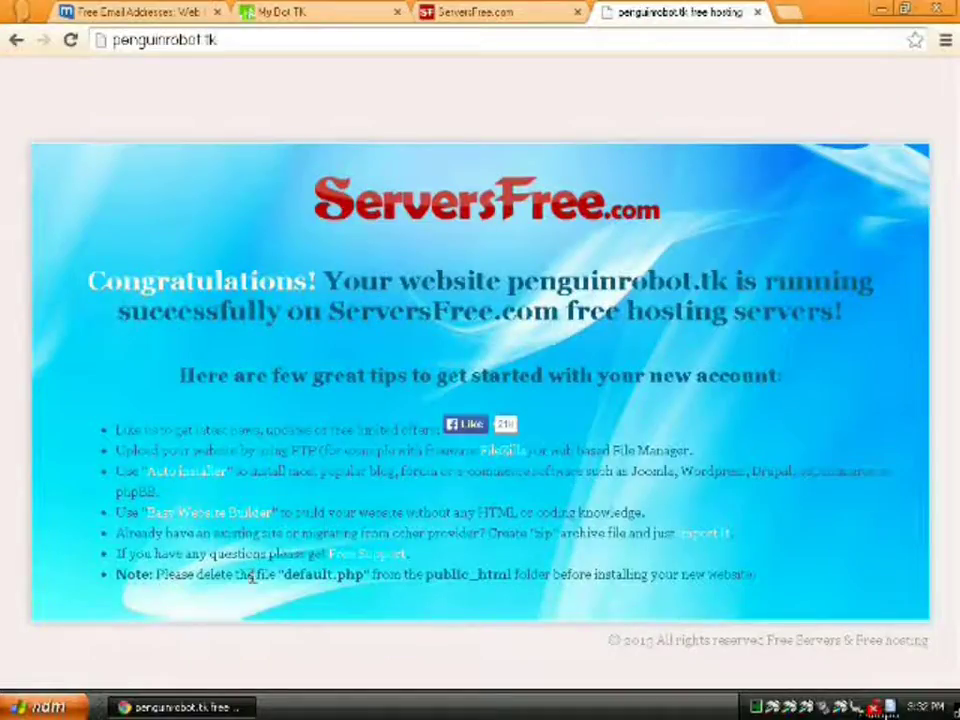
pyautogui.moveTo(203, 574); pyautogui.dragTo(301, 574)
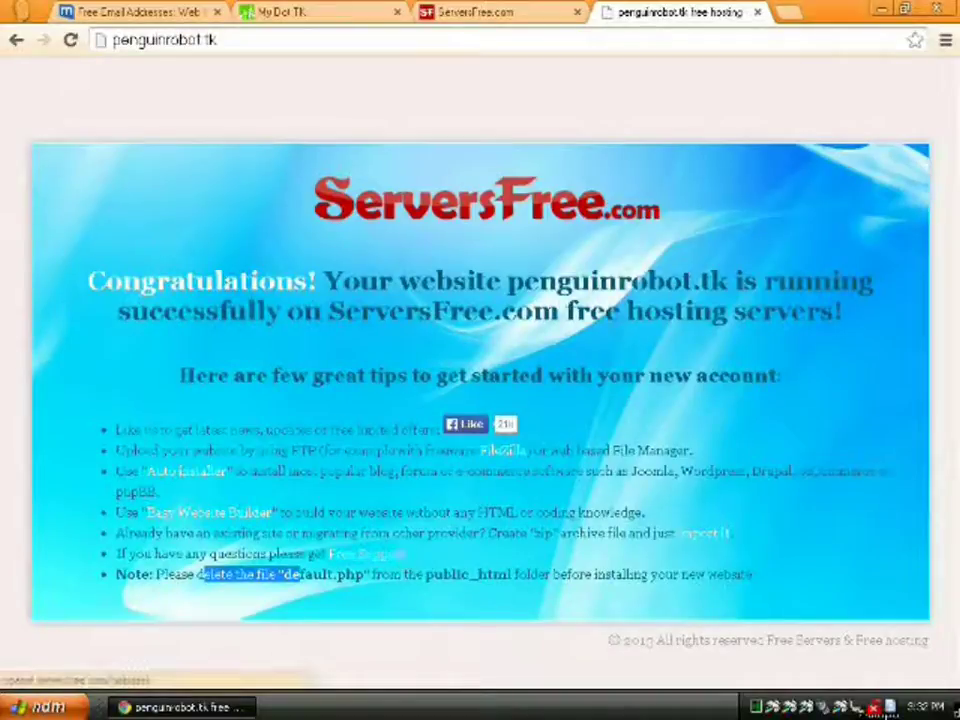
pyautogui.click(440, 12)
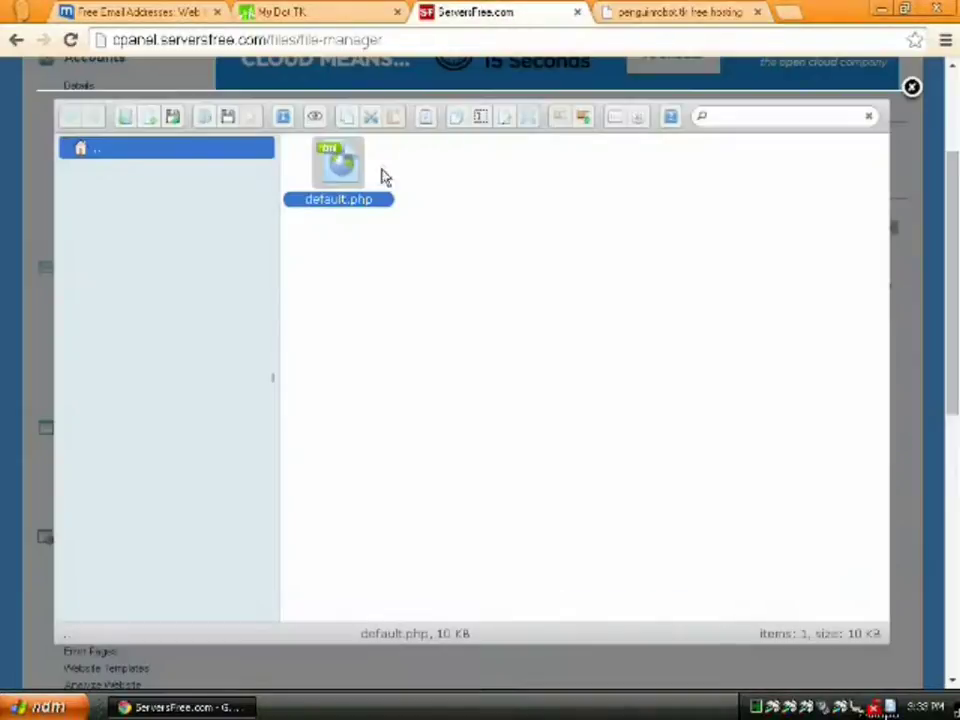
pyautogui.press('Delete')
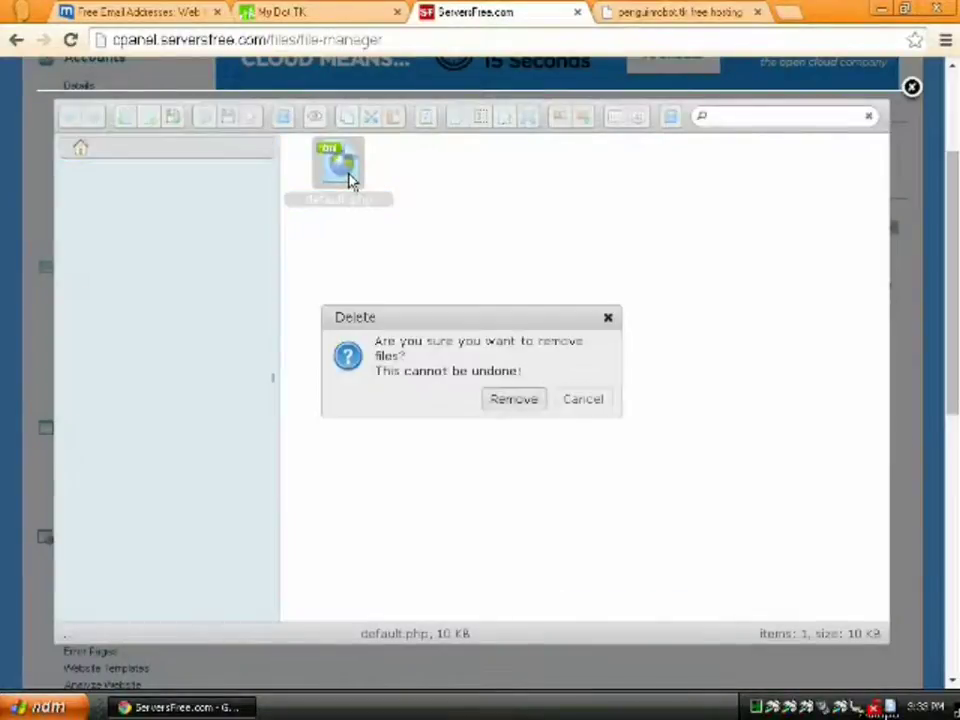
pyautogui.press('Return')
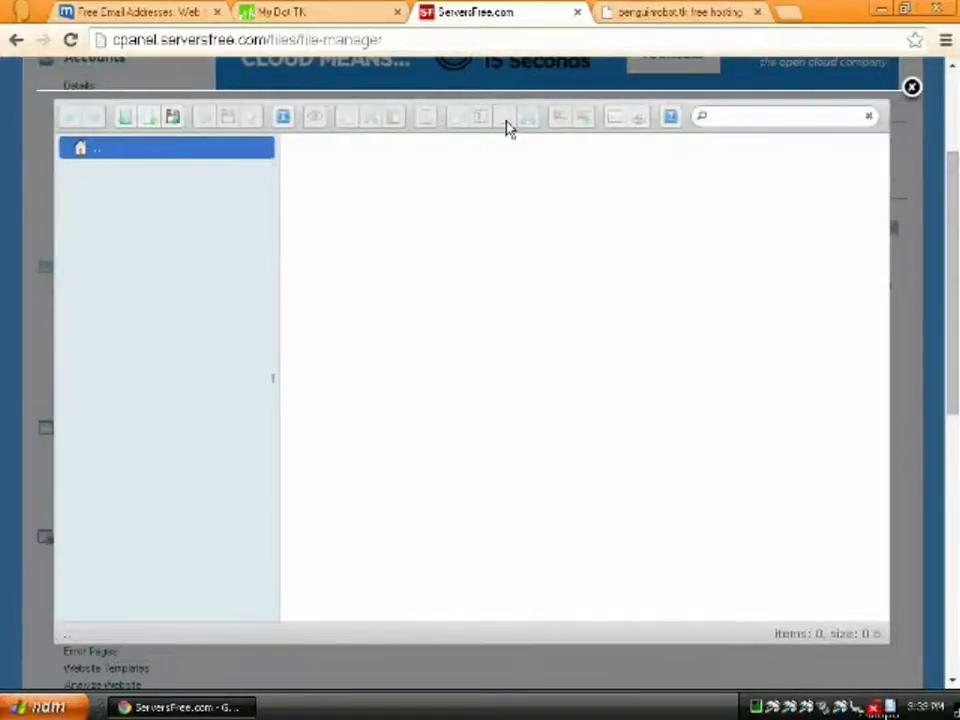
# - Create a new file named index.htm and open it in the editor
pyautogui.click(148, 118)
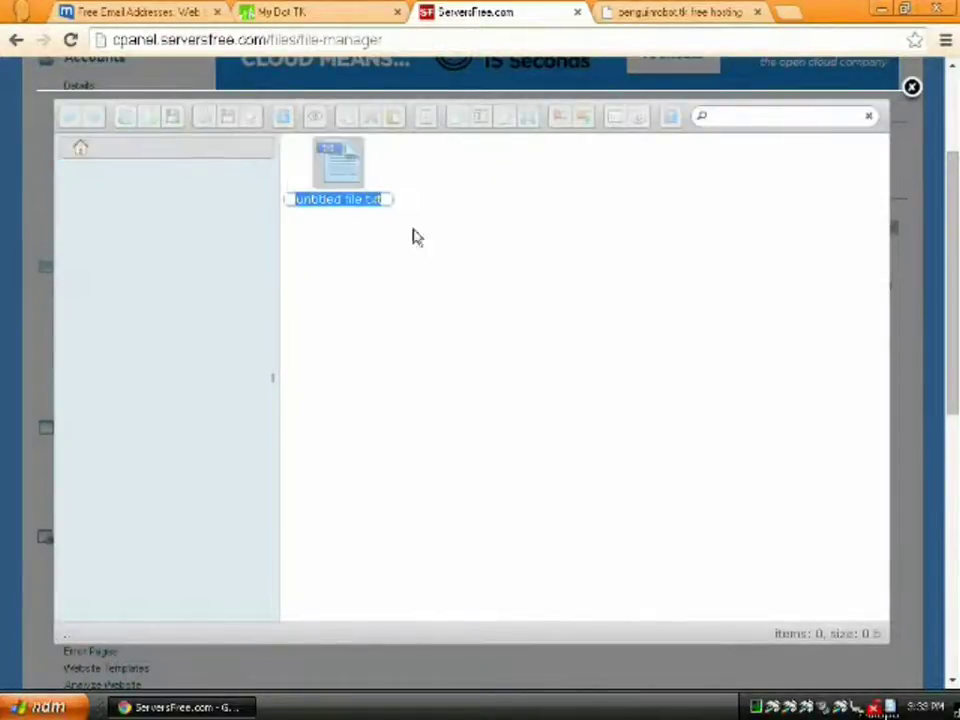
pyautogui.write('index.html')
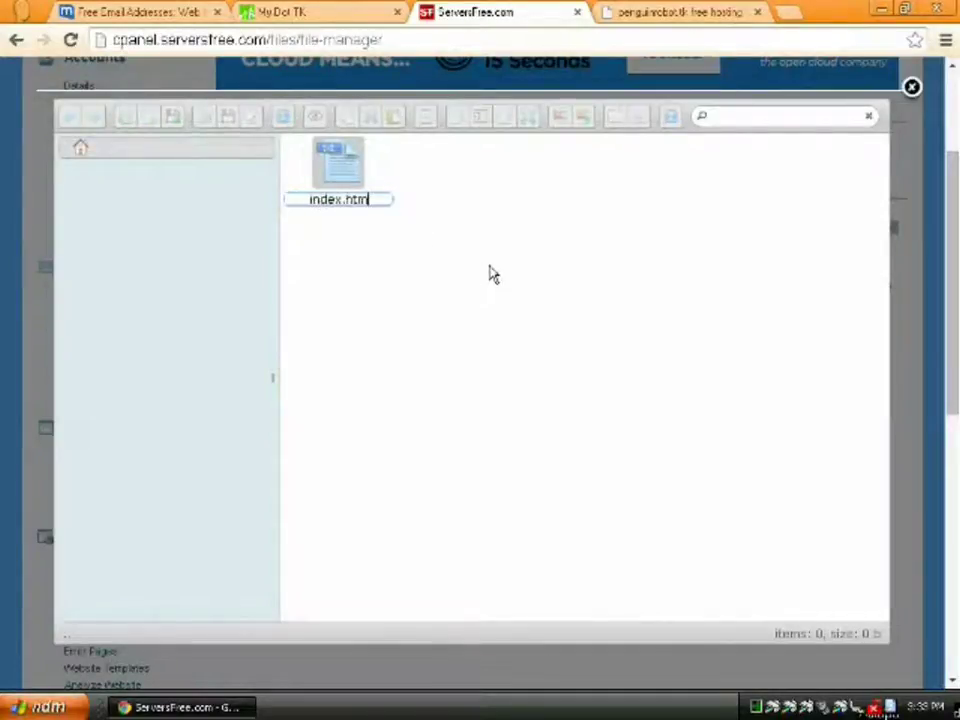
pyautogui.press('Return')
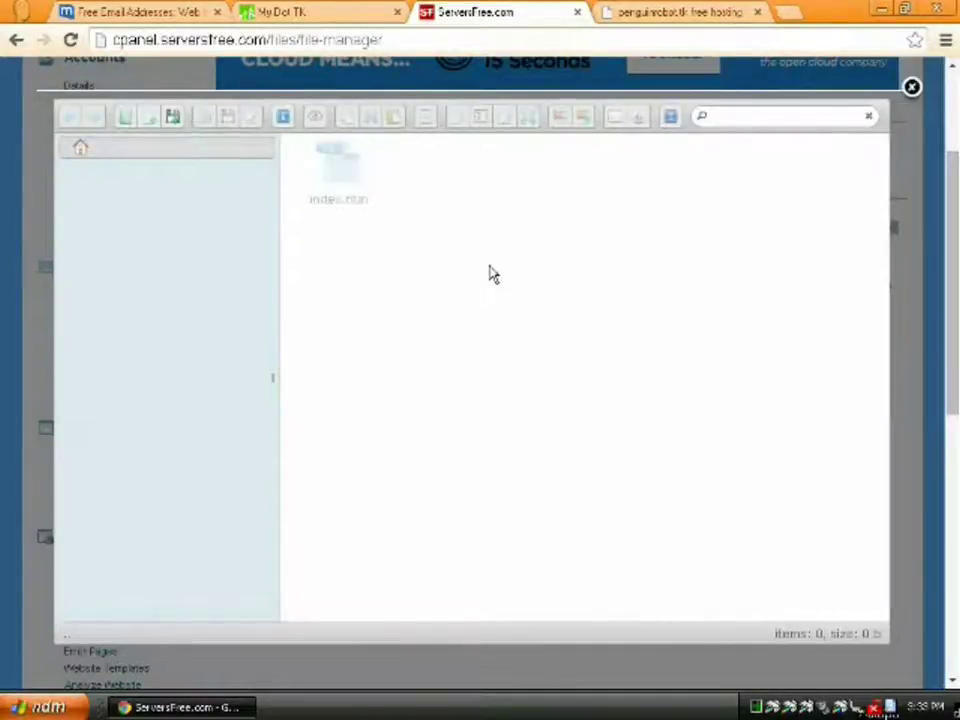
pyautogui.click(504, 122)
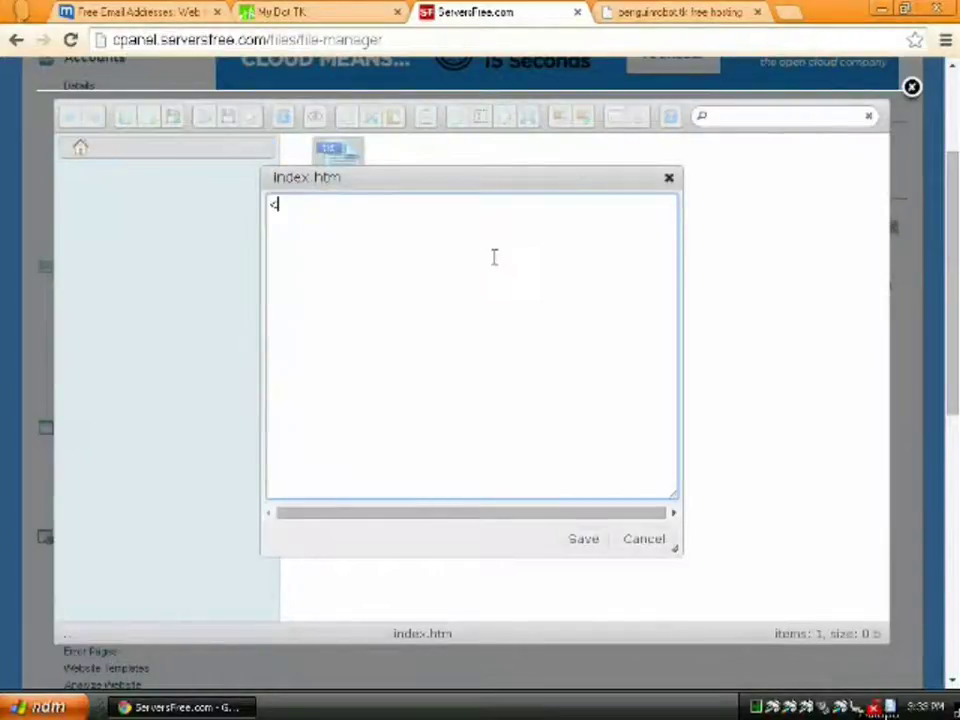
# - Write the doctype, <html>, and a head with utf-8 charset and title 'The Robot Penguins Have Landed!'
pyautogui.write('<!DOCTYPE html')
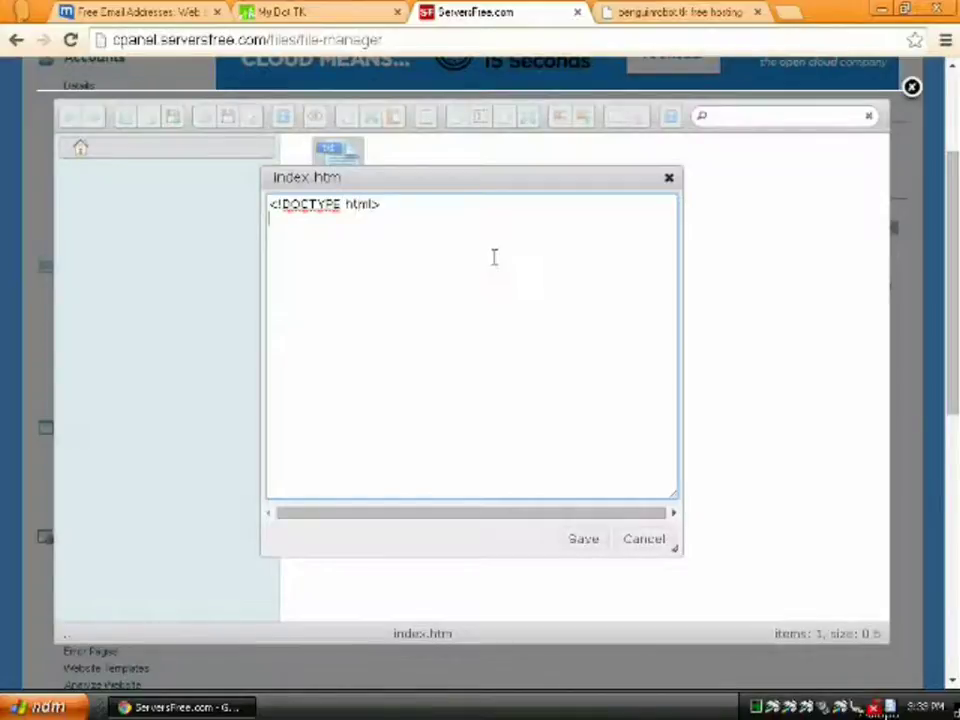
pyautogui.write('>')
pyautogui.press('Return')
pyautogui.write('<html>')
pyautogui.press('Return')
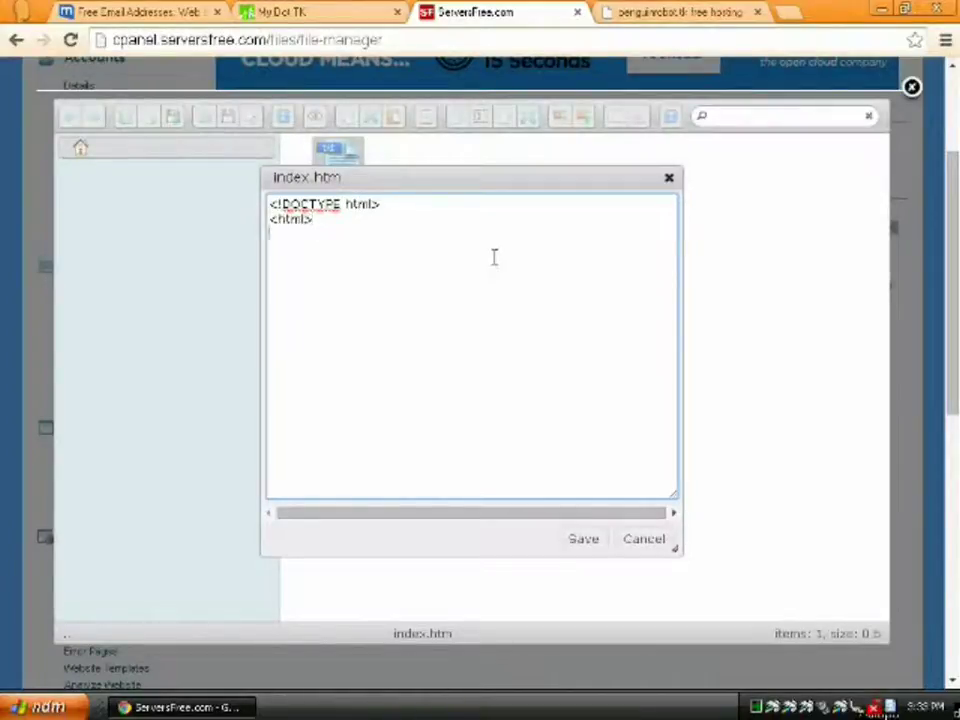
pyautogui.write('<head> ')
pyautogui.write('<')
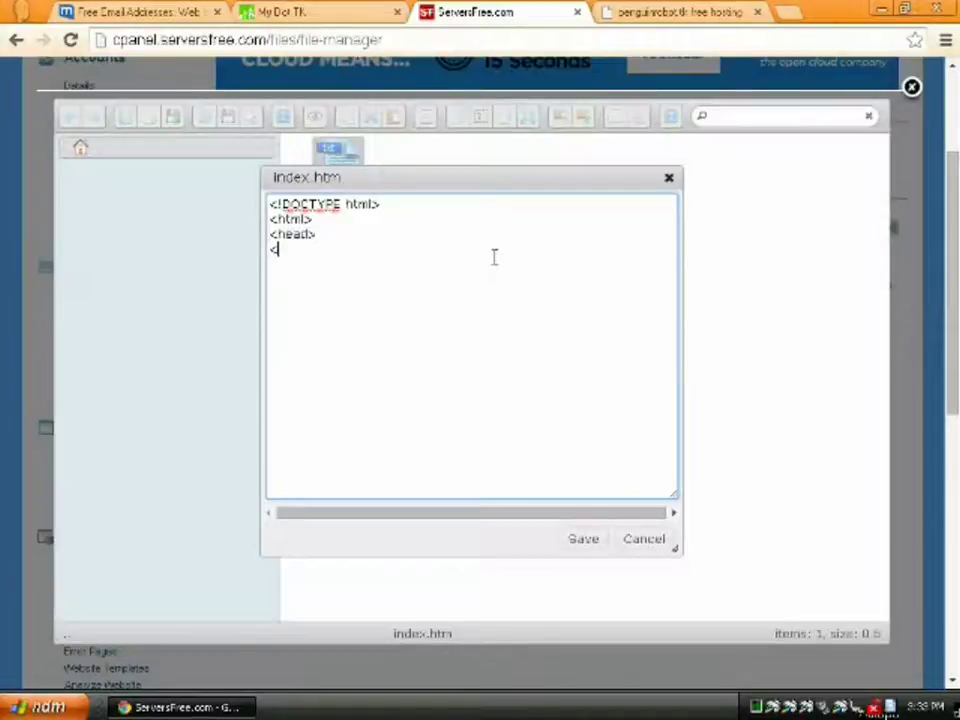
pyautogui.write('eta ')
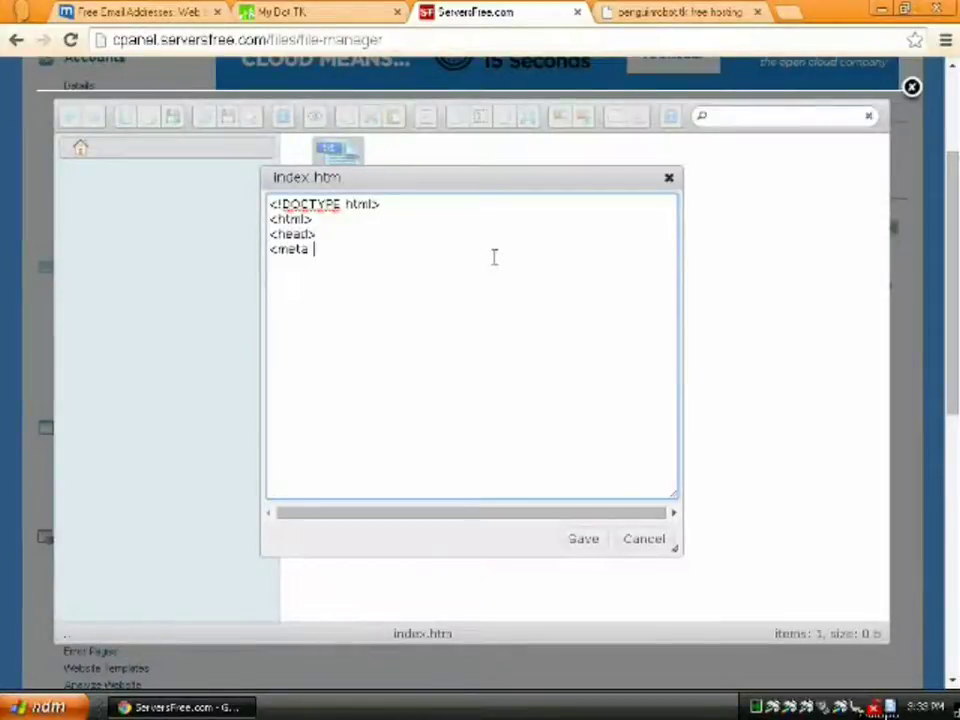
pyautogui.write('charset')
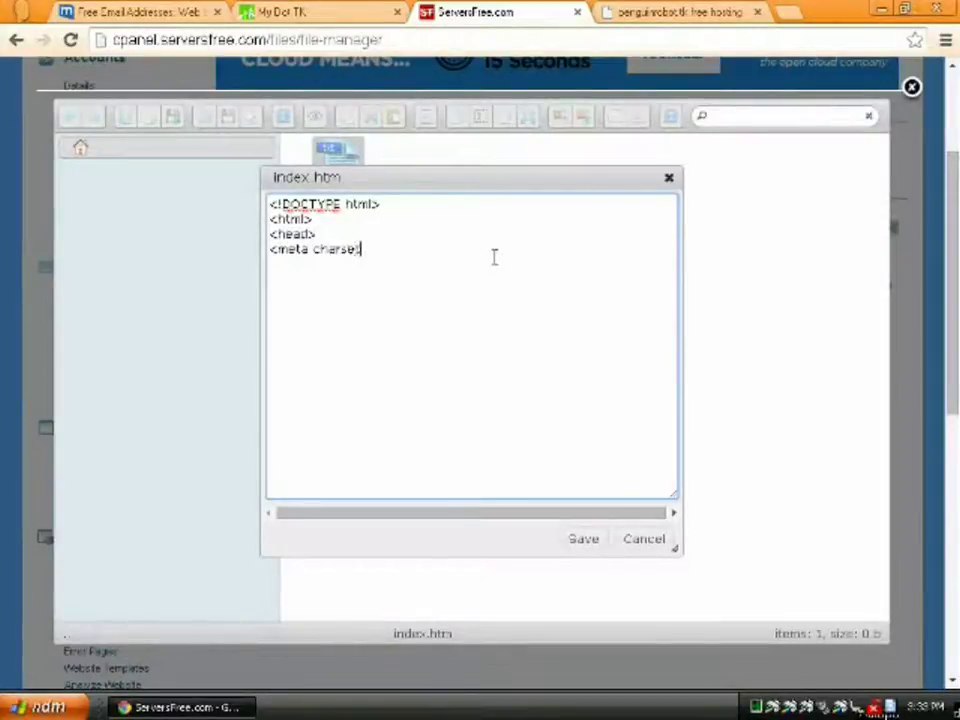
pyautogui.write('="utf-8')
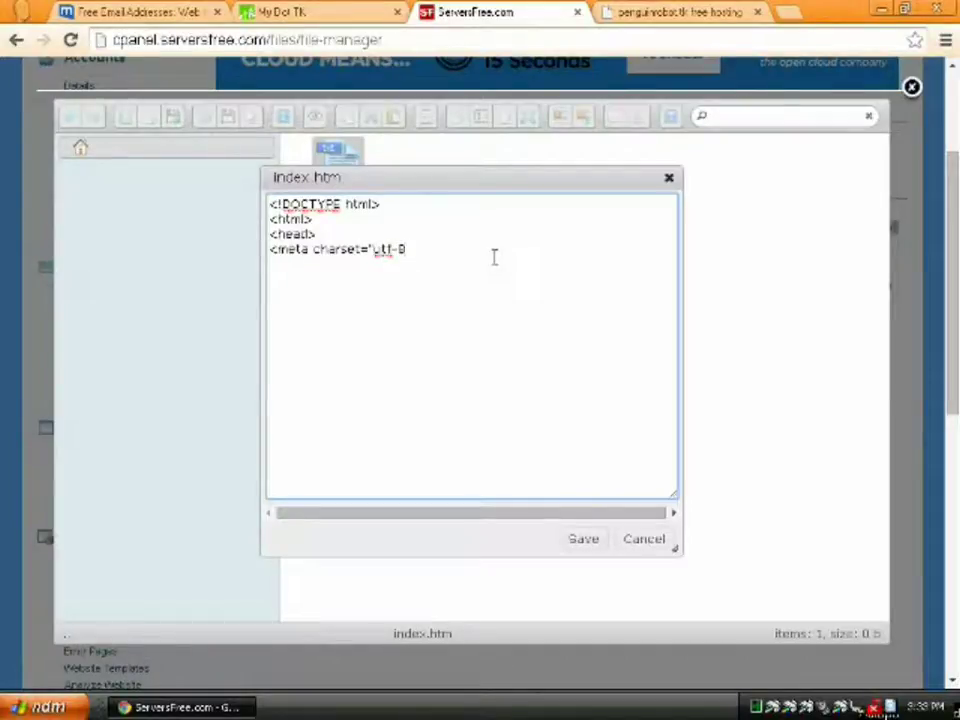
pyautogui.write('"/>')
pyautogui.press('Return')
pyautogui.write('<title>The Ro')
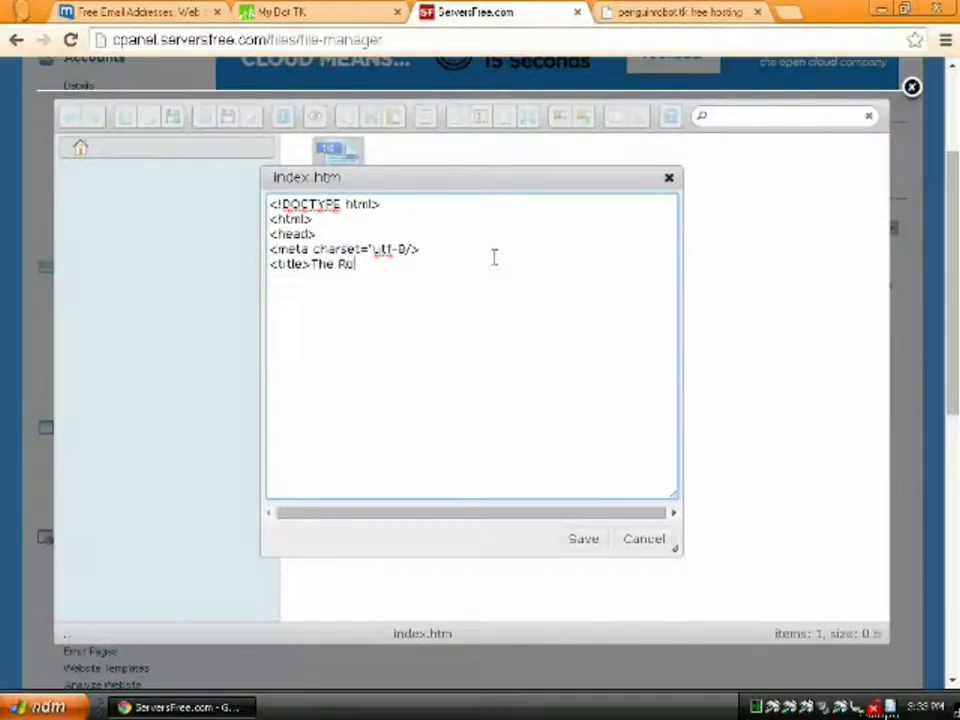
pyautogui.write('bot Pengu')
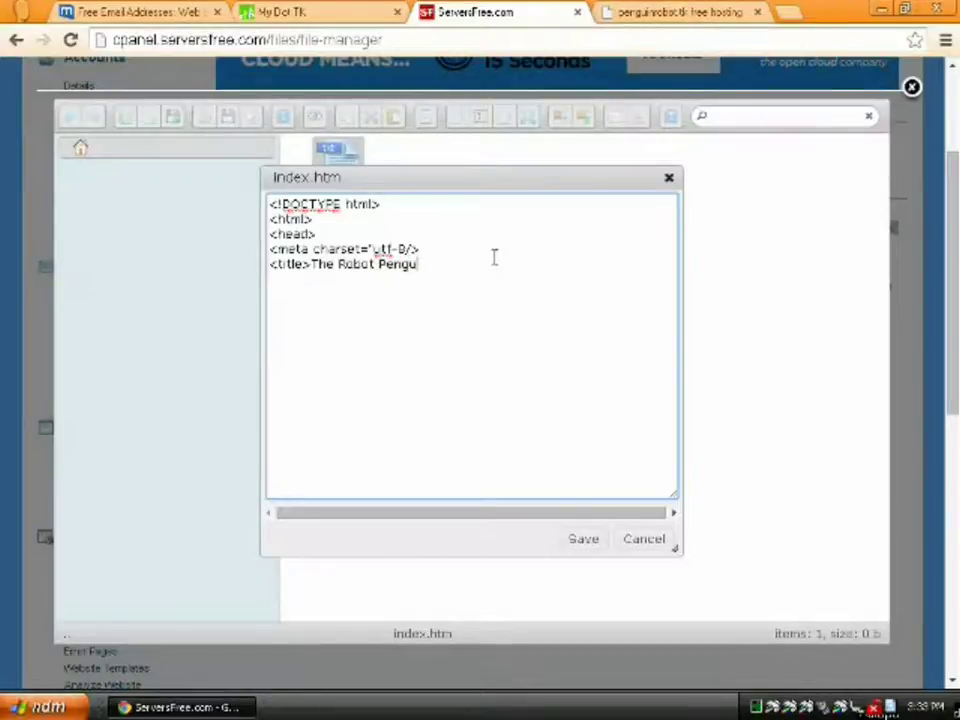
pyautogui.write('ins Have Lar')
pyautogui.write('de')
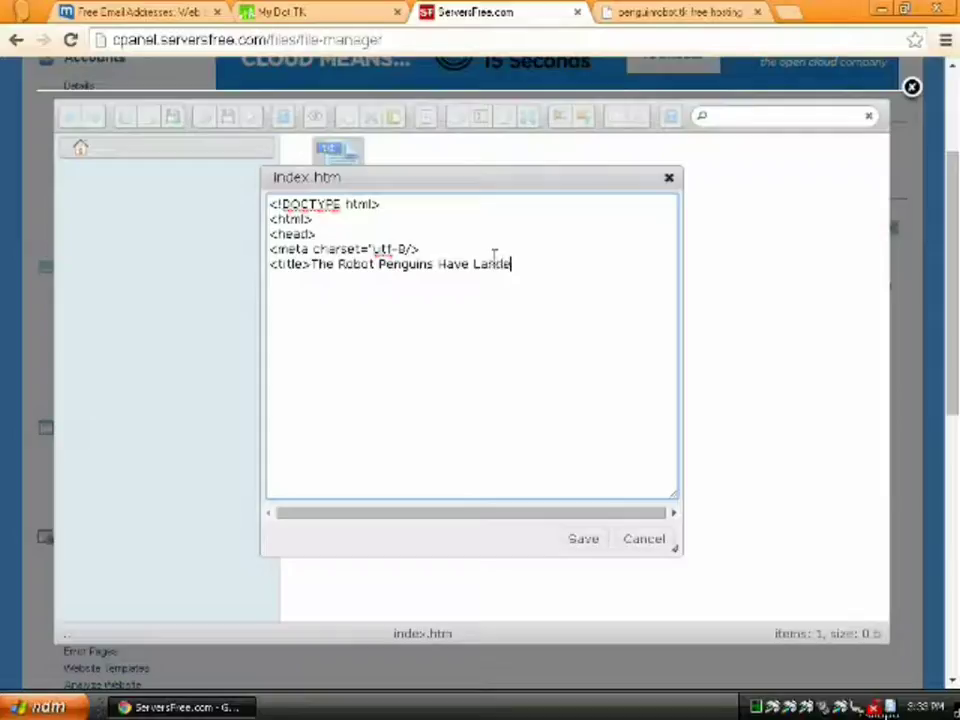
pyautogui.write('d!</title>')
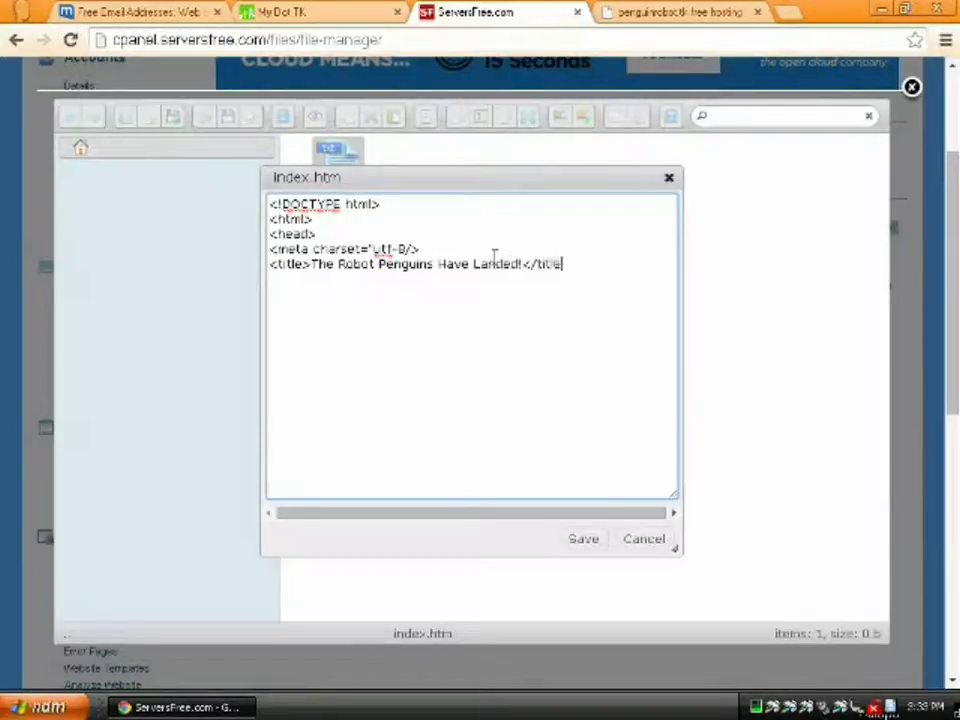
pyautogui.press('Return')
pyautogui.write('</head>')
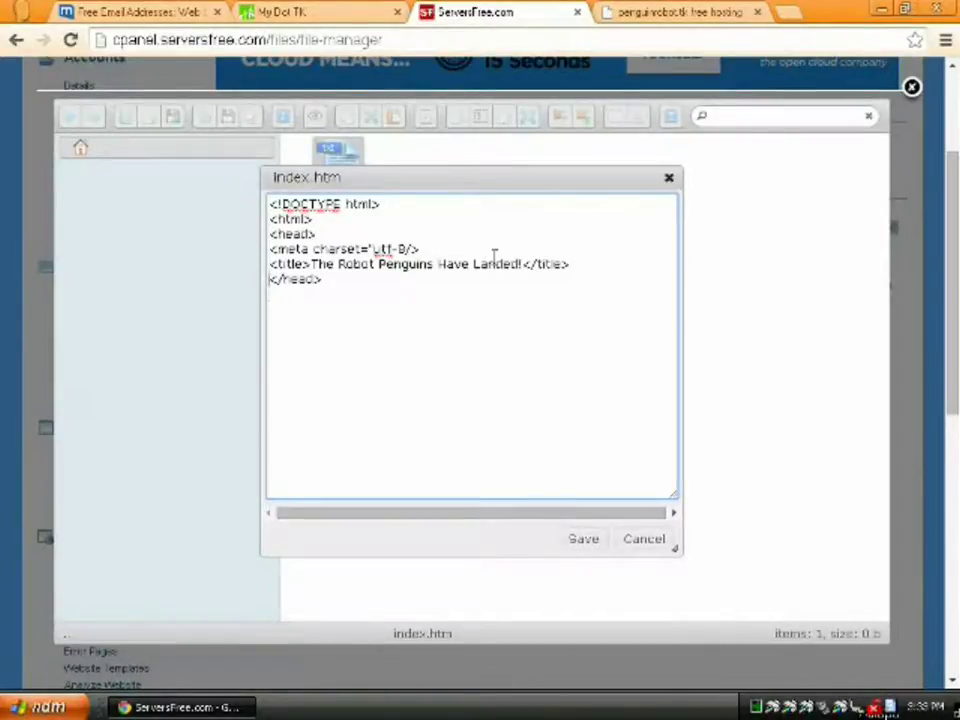
# - Add a sans-serif body with h1 'The Robot Penguins Have Landed!', the 'Watch the skies!' paragraph, and closing tags
pyautogui.press('Down')
pyautogui.write('<body style=')
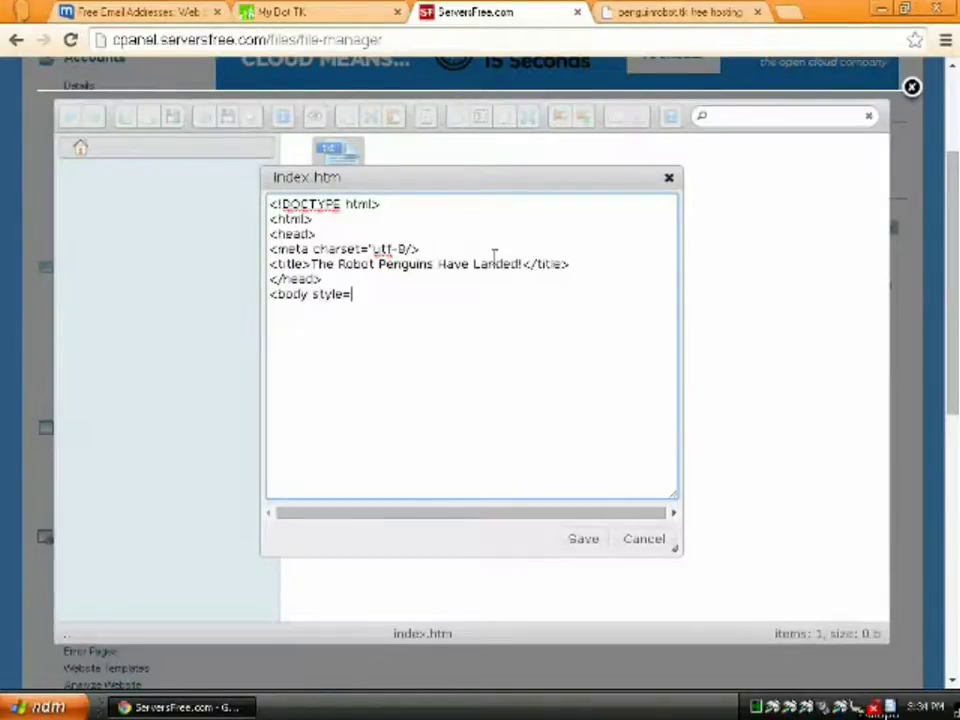
pyautogui.write('"font-family:')
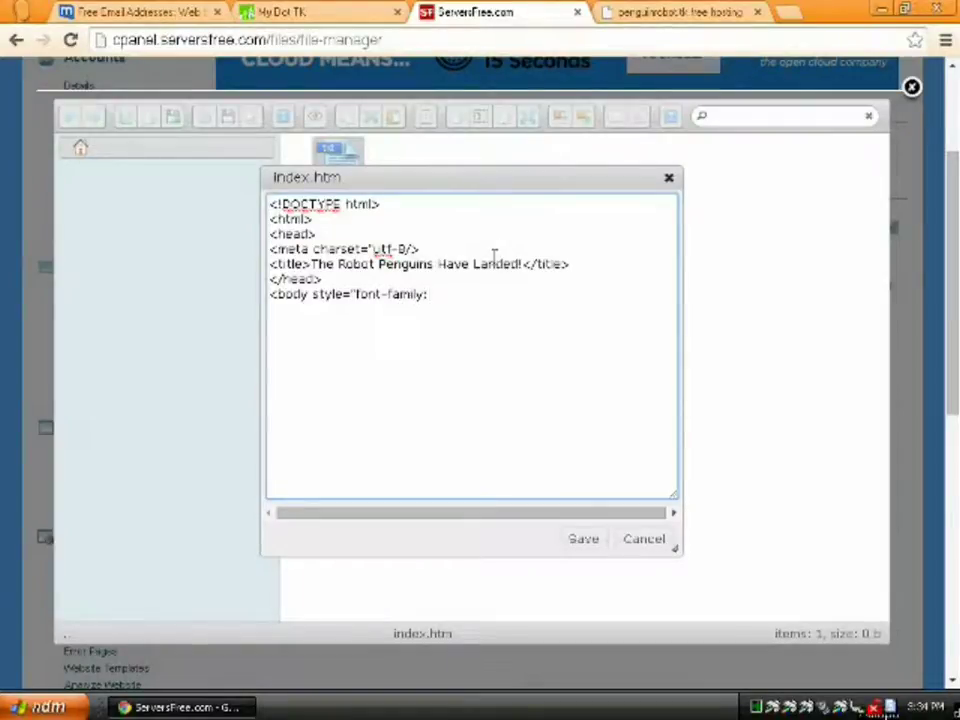
pyautogui.write('sans-serif')
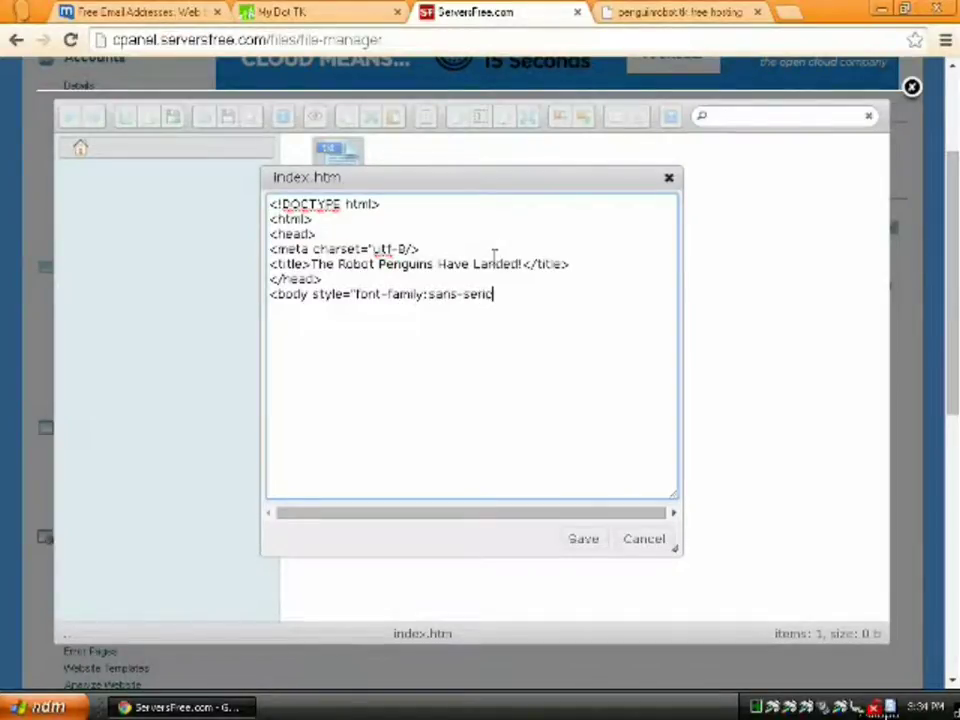
pyautogui.write('; ">')
pyautogui.press('Return')
pyautogui.write('<h1>The Rob')
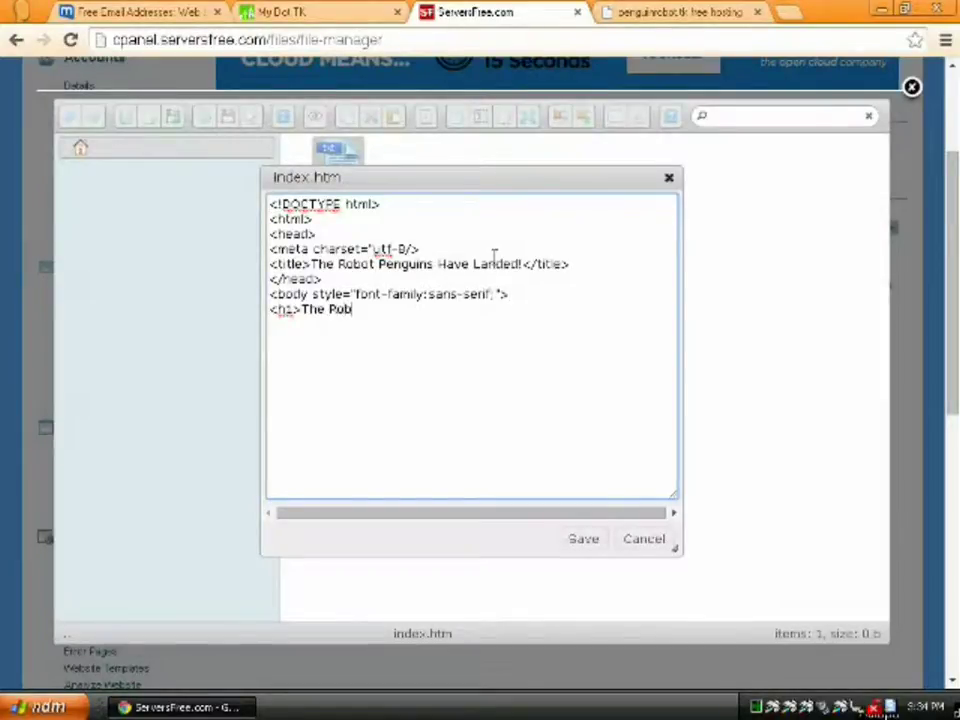
pyautogui.write('ot Penguins ')
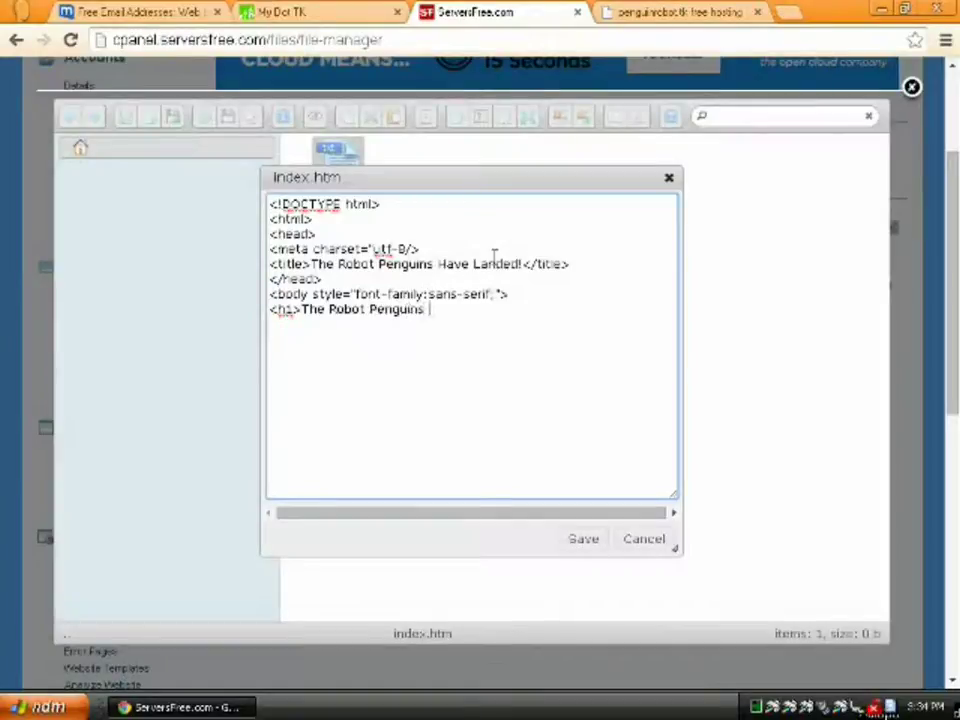
pyautogui.write('Have Land')
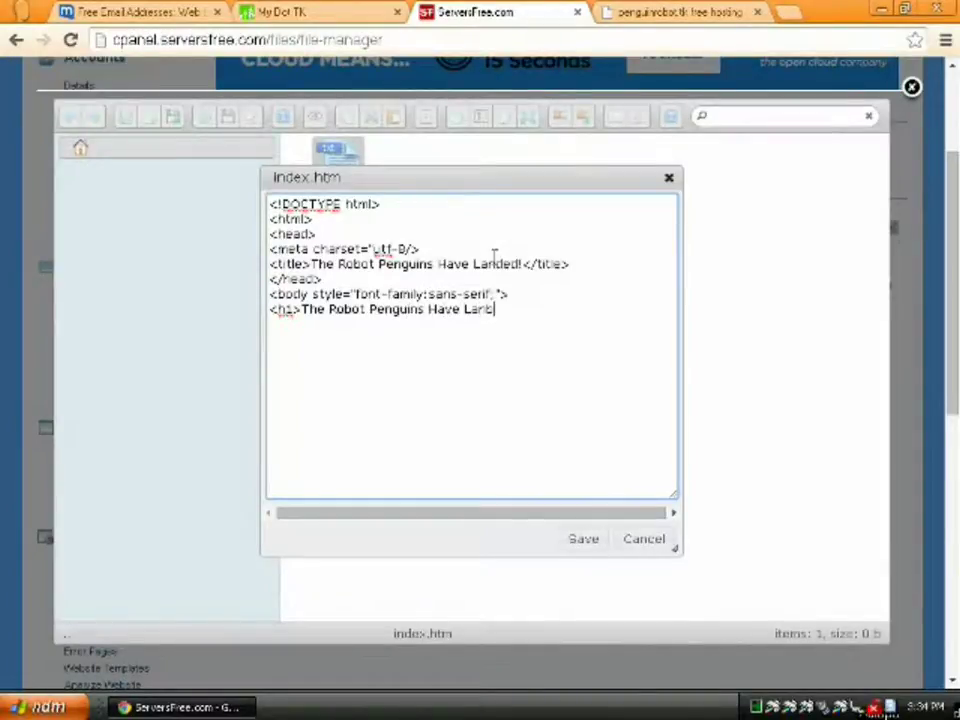
pyautogui.write('ed!</h')
pyautogui.write('1>')
pyautogui.press('Return')
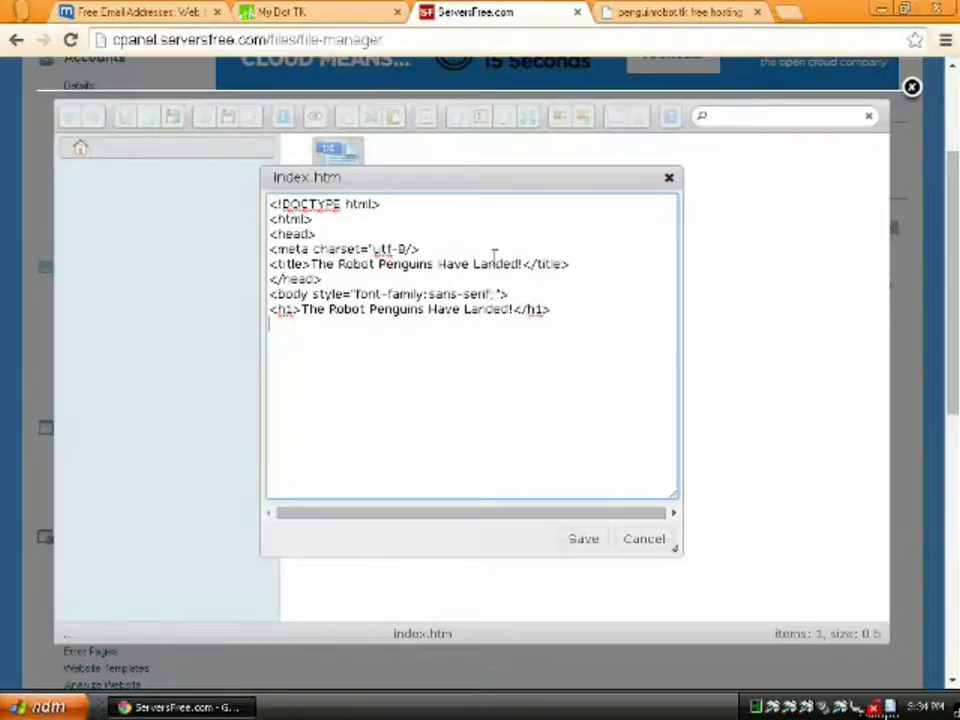
pyautogui.write('<p>')
pyautogui.write('Watch')
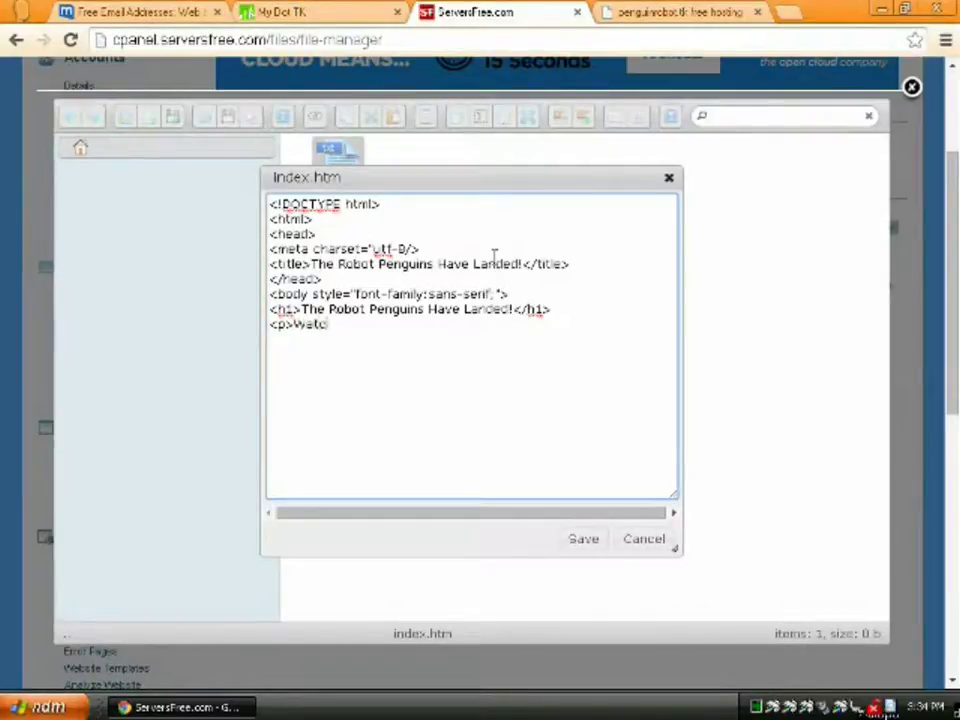
pyautogui.write(' the skies!')
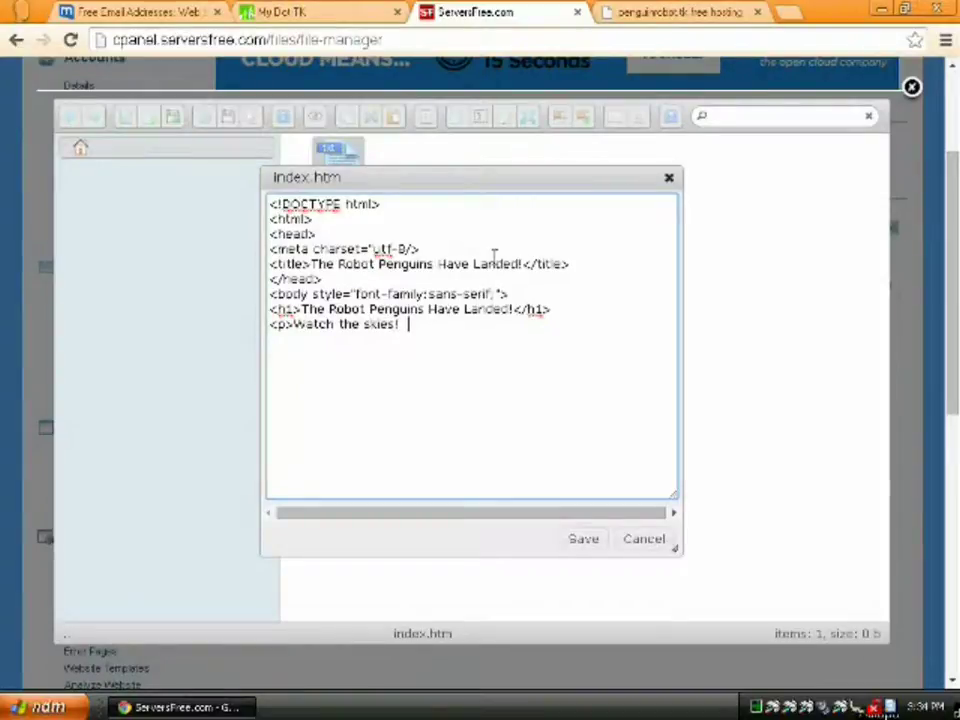
pyautogui.write('  Watch for ')
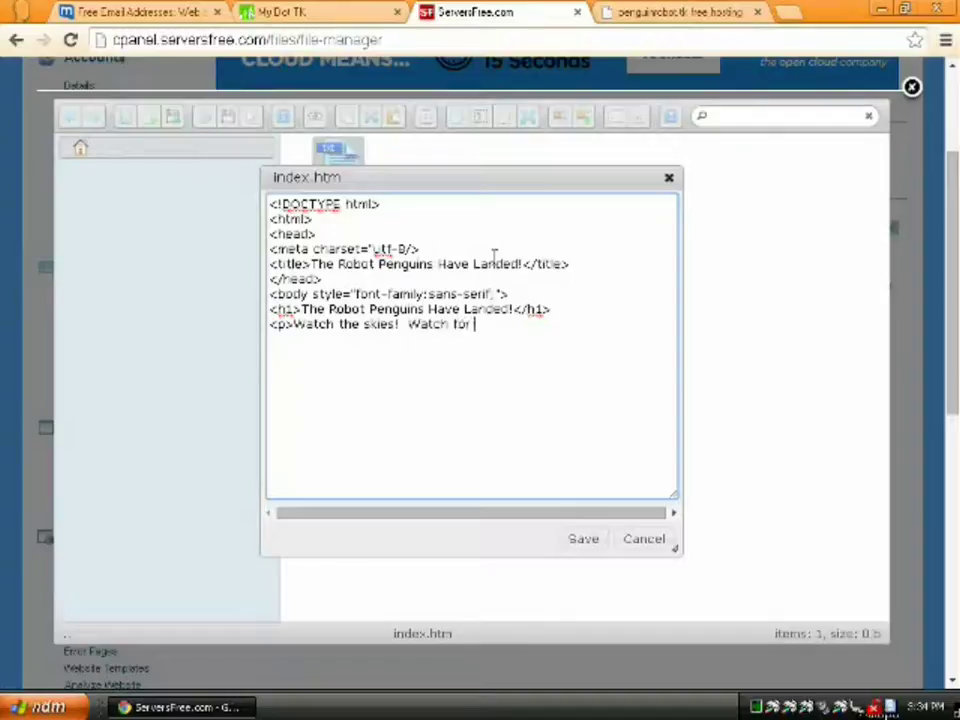
pyautogui.write('cracks in th')
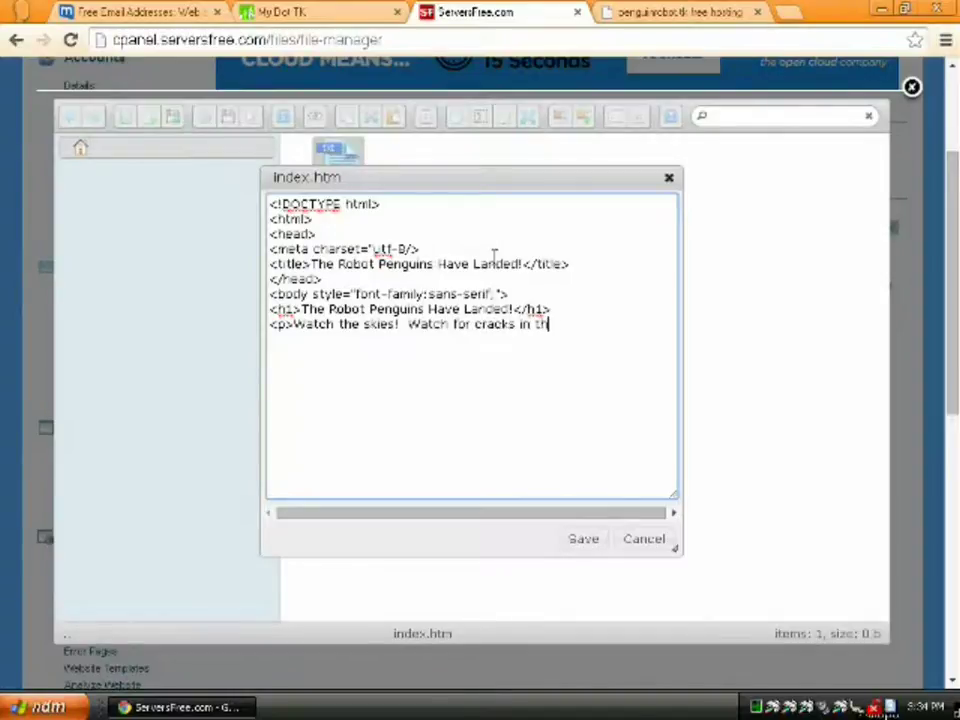
pyautogui.write('e ground!  Their a')
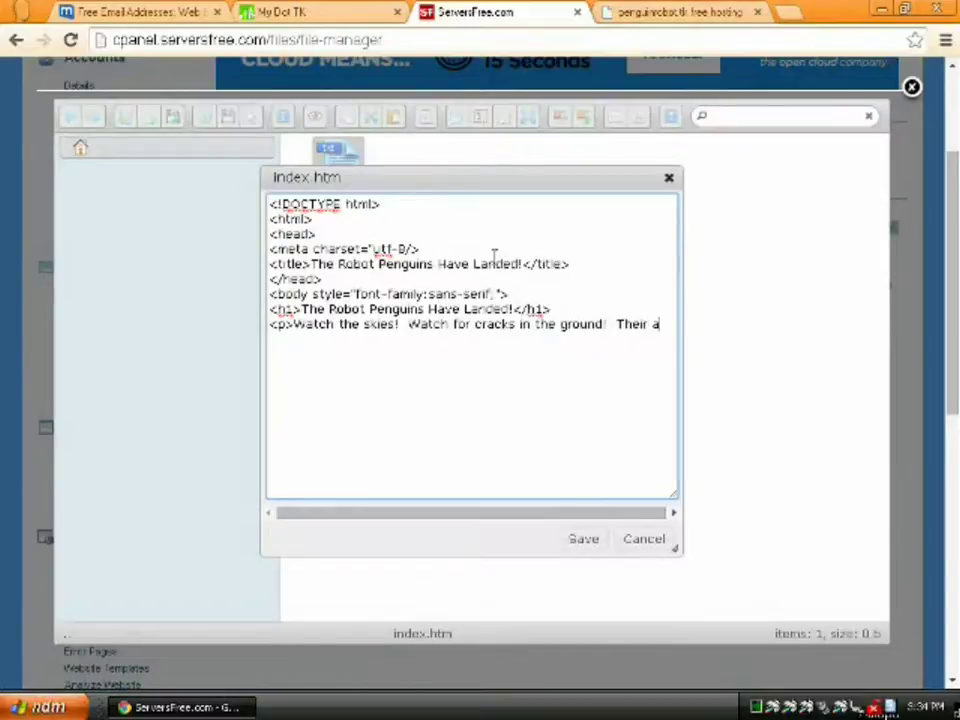
pyautogui.write('rmies will ris')
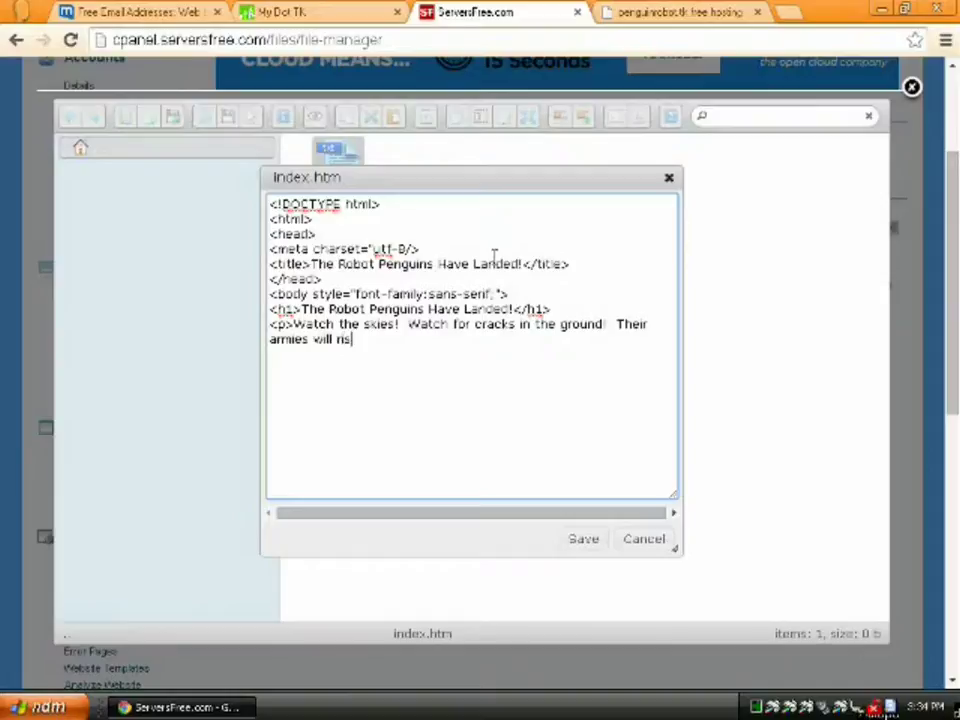
pyautogui.write('e again!</p')
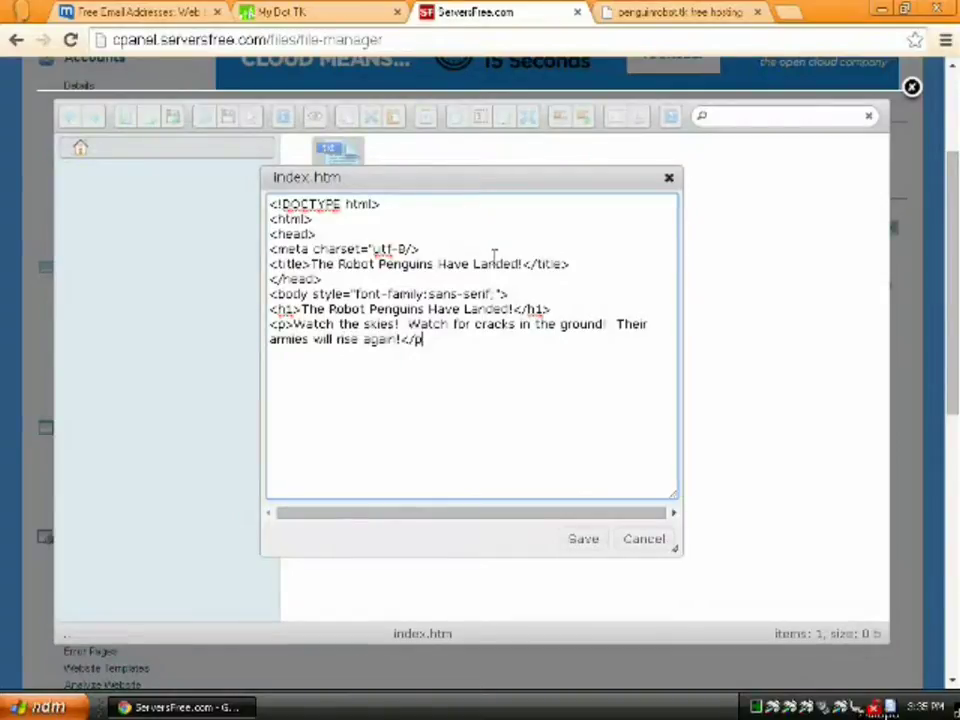
pyautogui.write('>')
pyautogui.press('Return')
pyautogui.write('</body>')
pyautogui.press('Return')
pyautogui.write('</h')
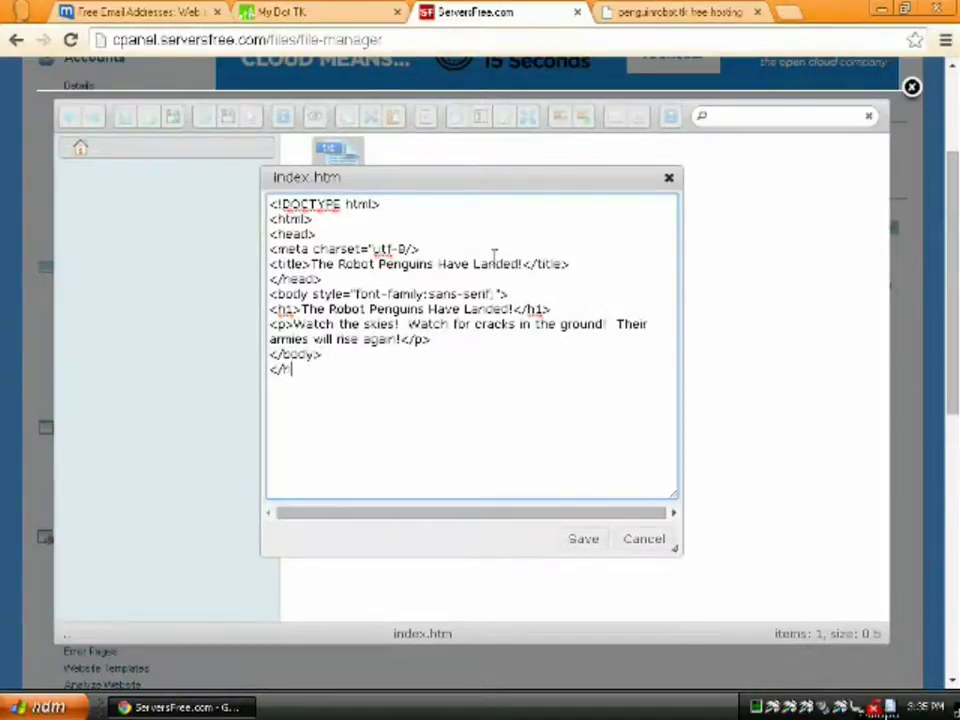
pyautogui.write('tml>')
# - Save index.htm, view the live site, then remove the extra space after 'sans-serif;' and close the editor
pyautogui.click(584, 545)
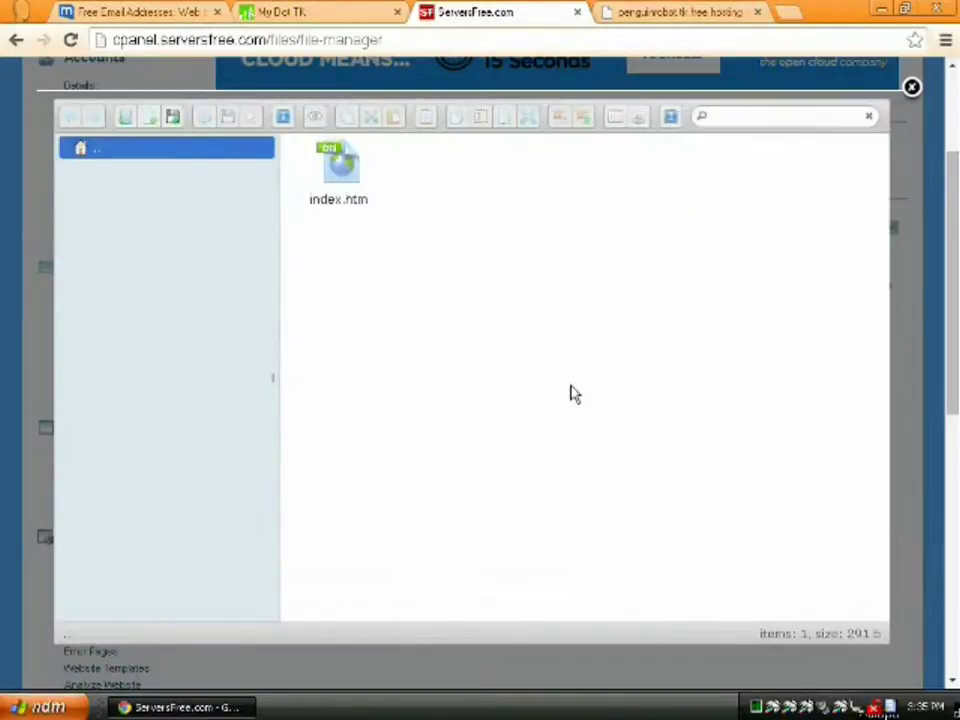
pyautogui.click(664, 20)
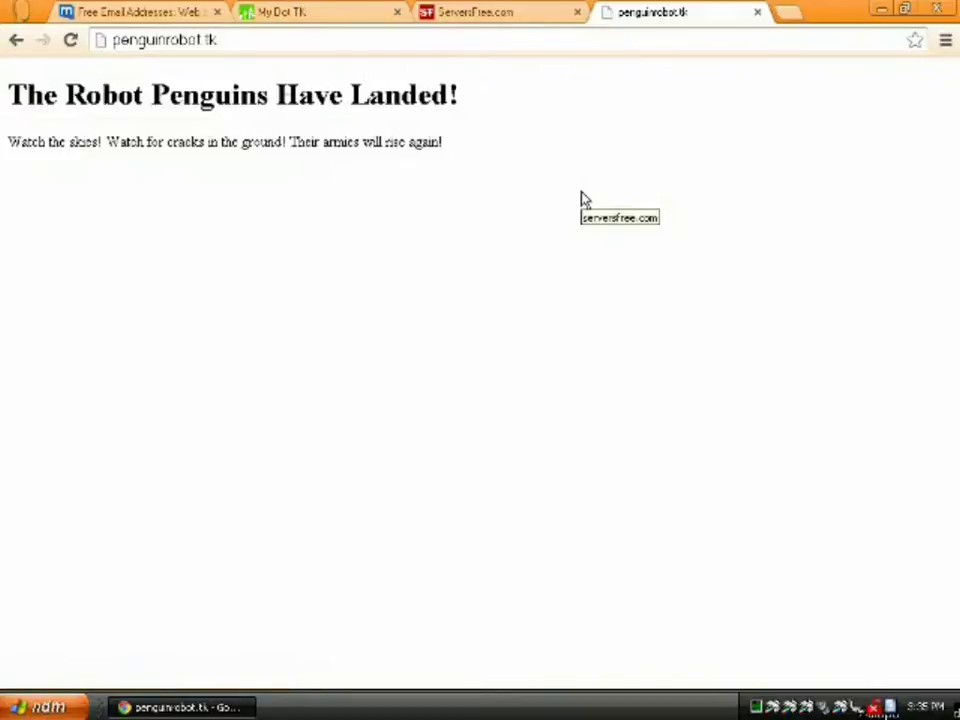
pyautogui.click(520, 12)
pyautogui.click(355, 168)
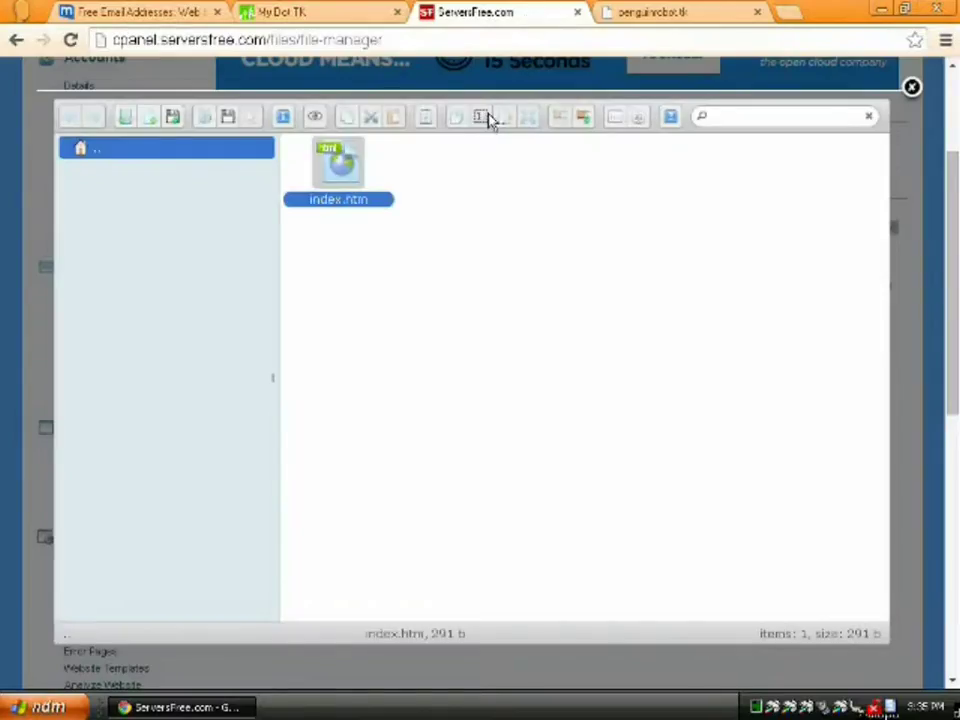
pyautogui.click(505, 122)
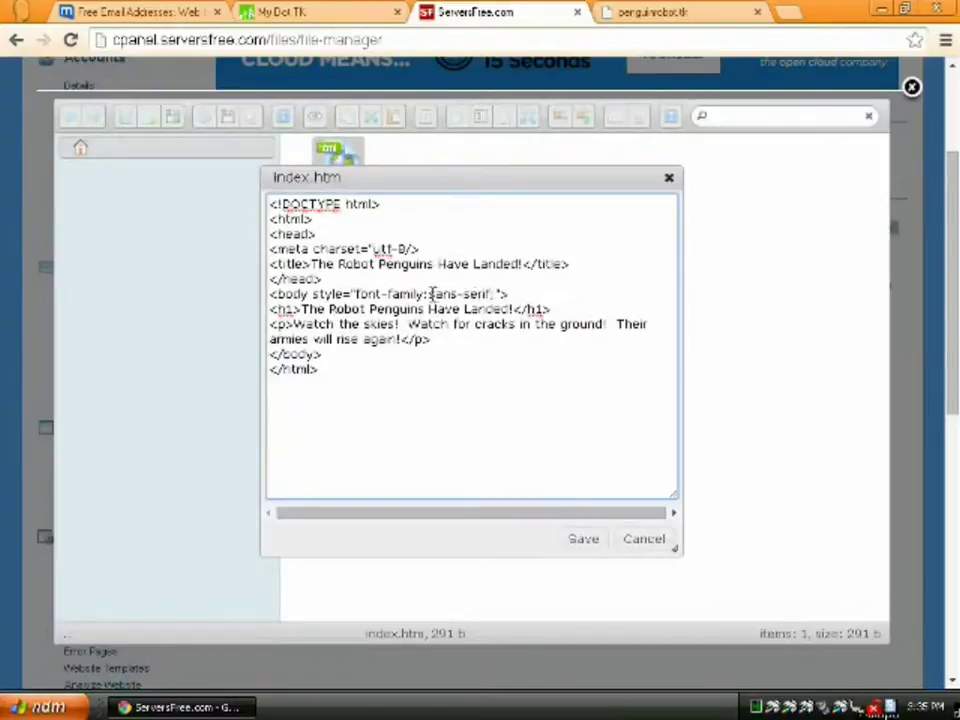
pyautogui.click(496, 293)
pyautogui.press('BackSpace')
pyautogui.press('Escape')
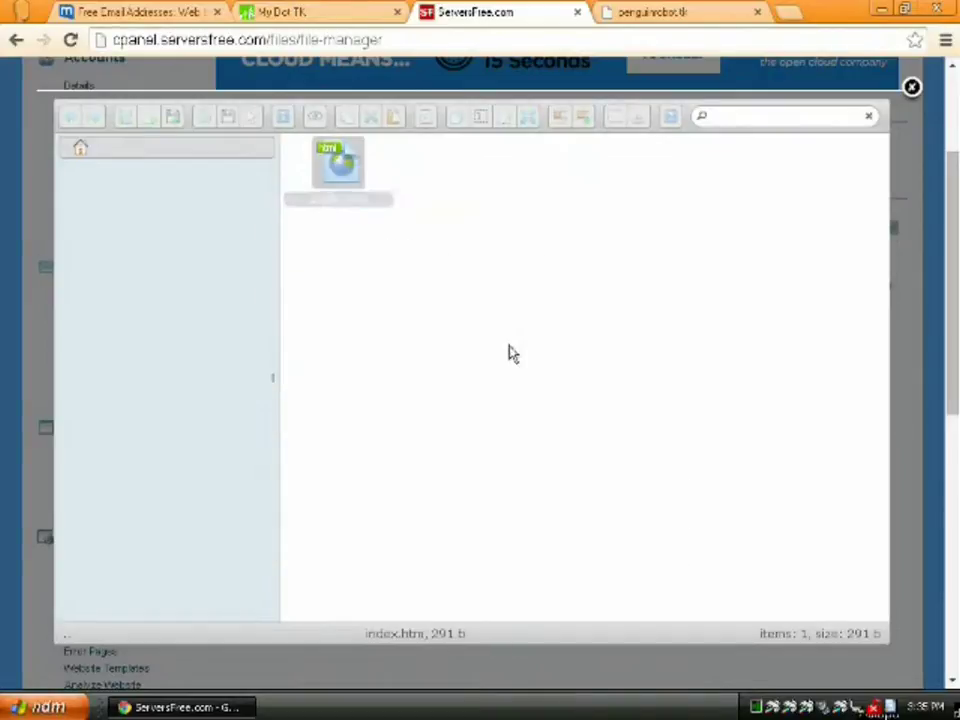
pyautogui.click(668, 18)
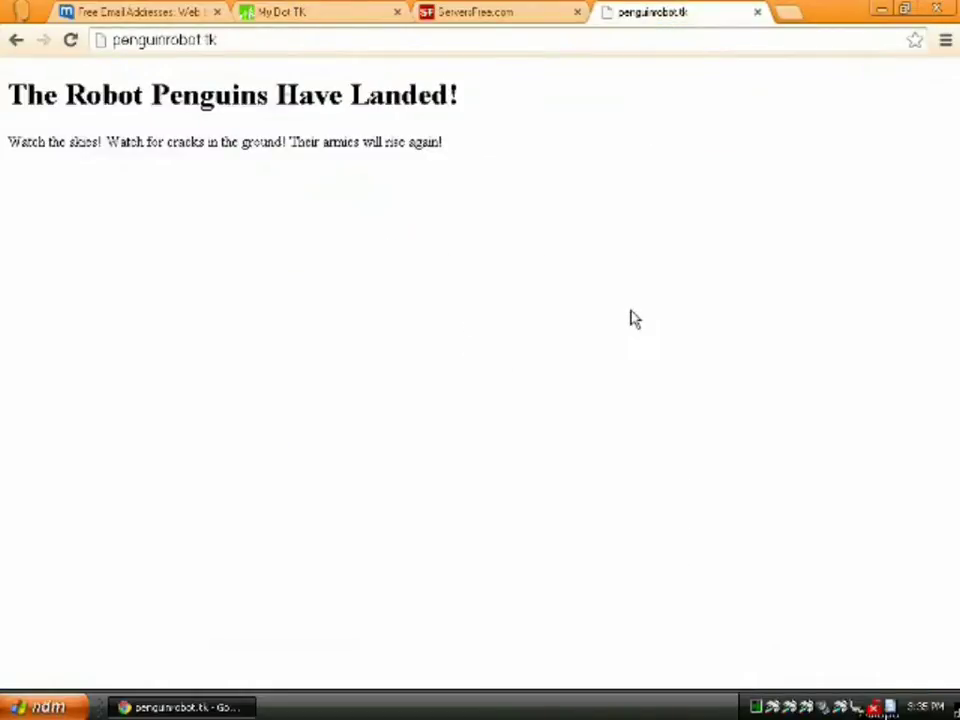
pyautogui.press('F5')
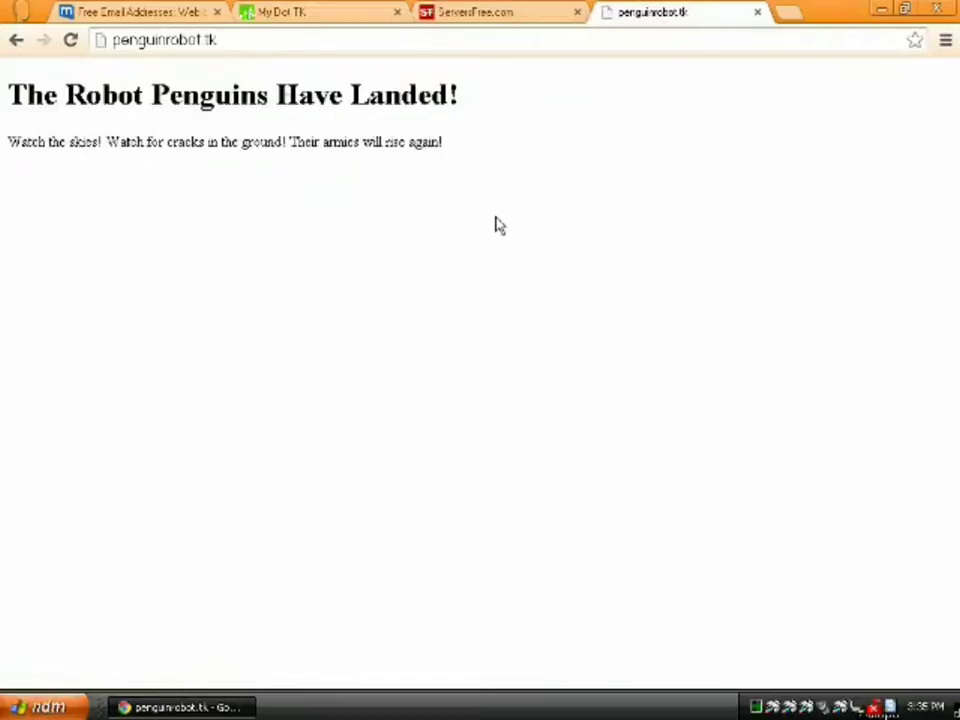